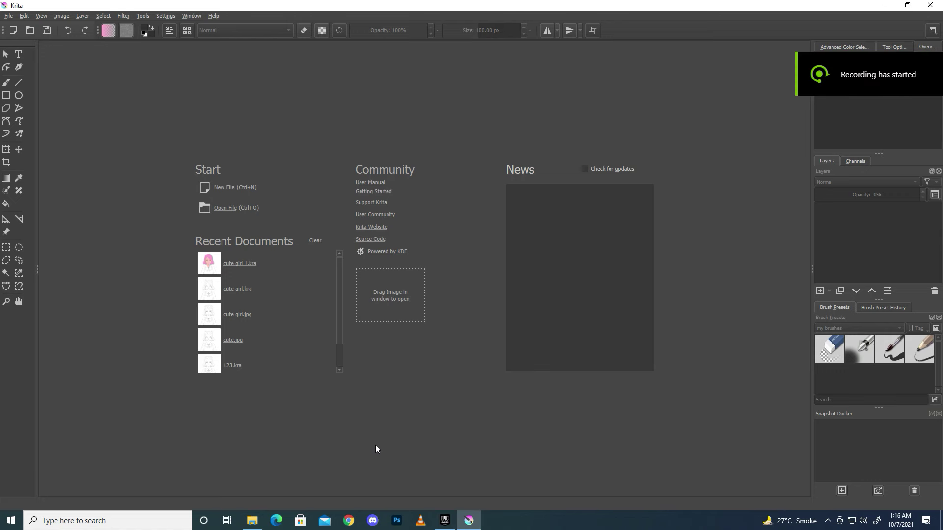
# - Set up a new 2000 × 2000 px document at 150 ppi
pyautogui.click(219, 190)
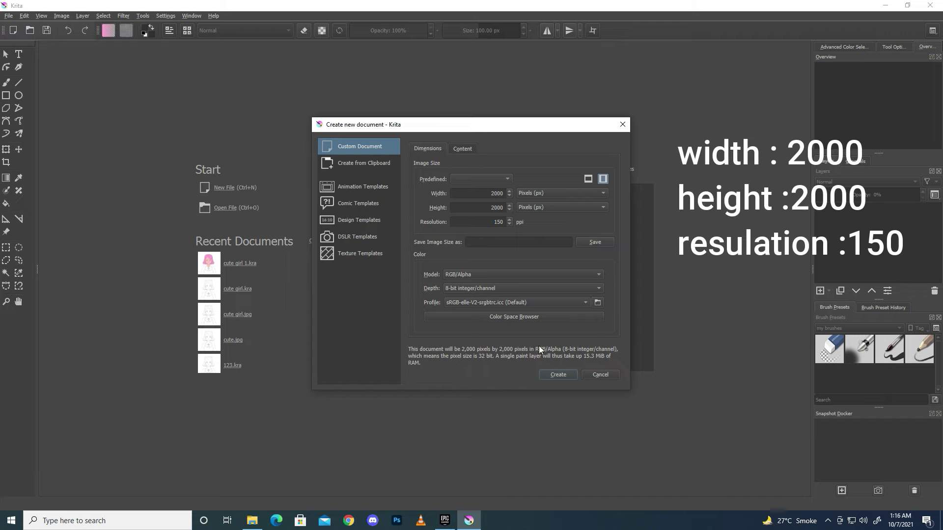
# - Create the 2000 × 2000 canvas, show the overview and colour wheel, and shrink the brush
pyautogui.click(553, 376)
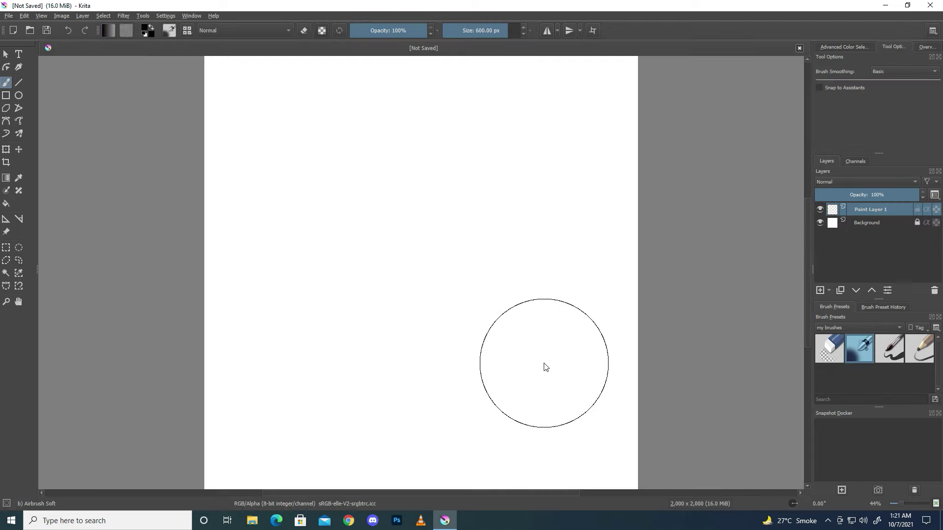
pyautogui.moveTo(504, 37); pyautogui.dragTo(477, 38)
pyautogui.click(922, 47)
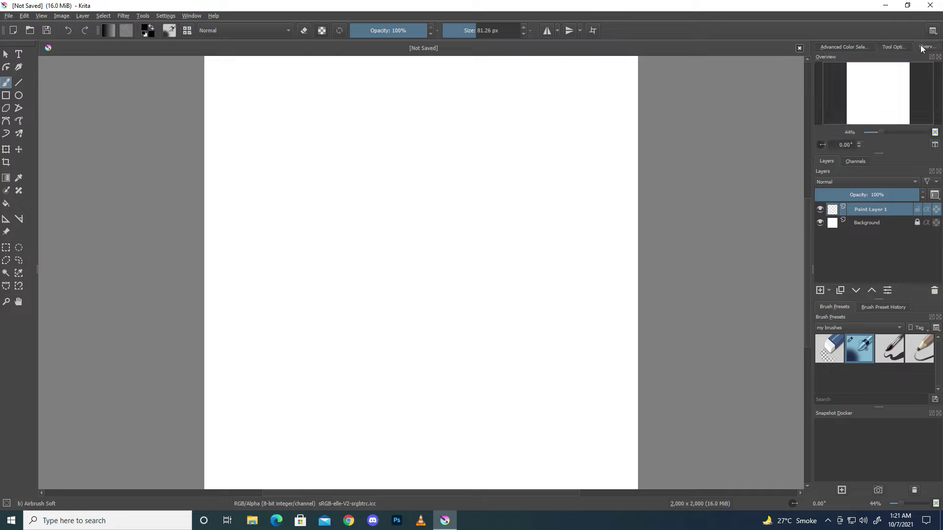
pyautogui.click(846, 47)
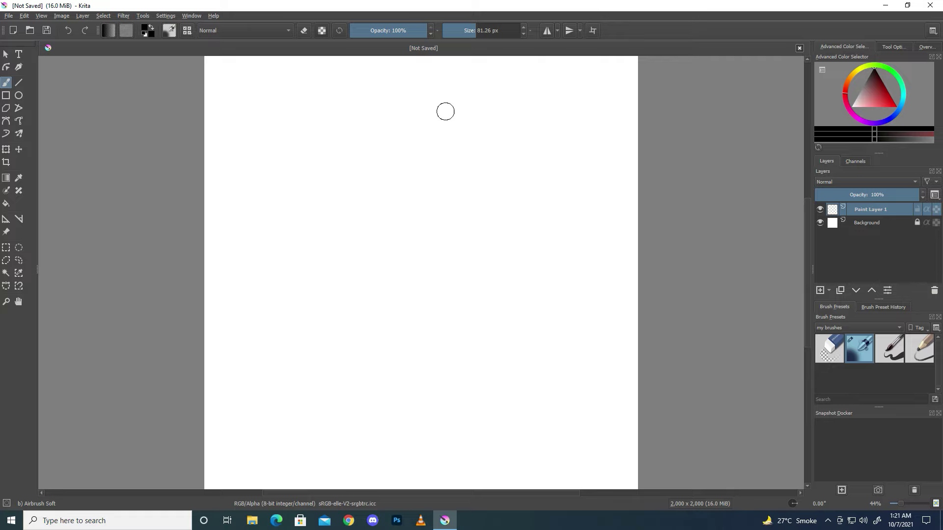
pyautogui.moveTo(479, 31); pyautogui.dragTo(467, 37)
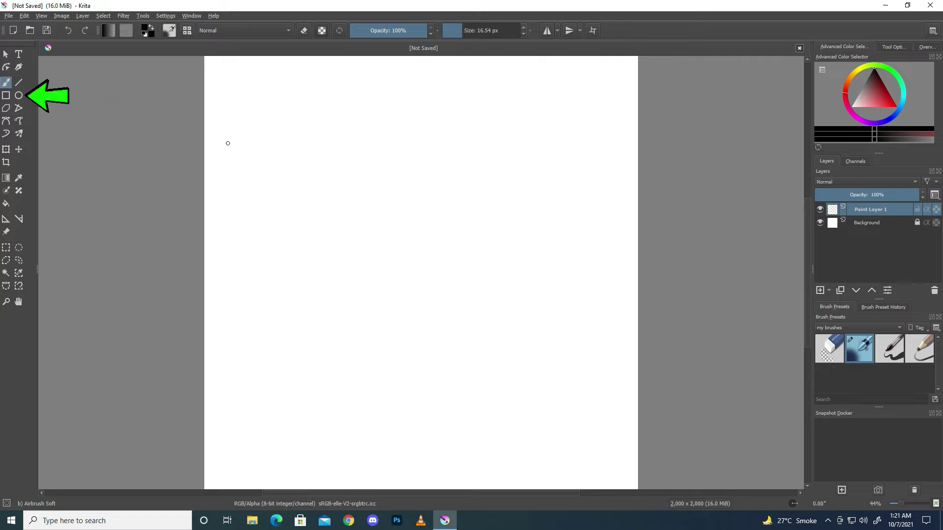
# - Draw a thin circle for the head, redoing the first thick attempt
pyautogui.click(19, 94)
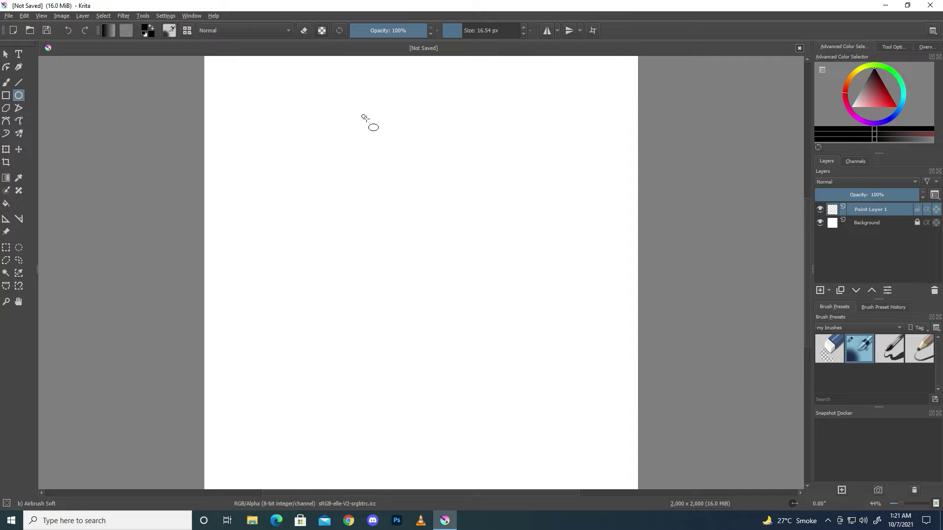
pyautogui.moveTo(360, 113); pyautogui.dragTo(465, 228)
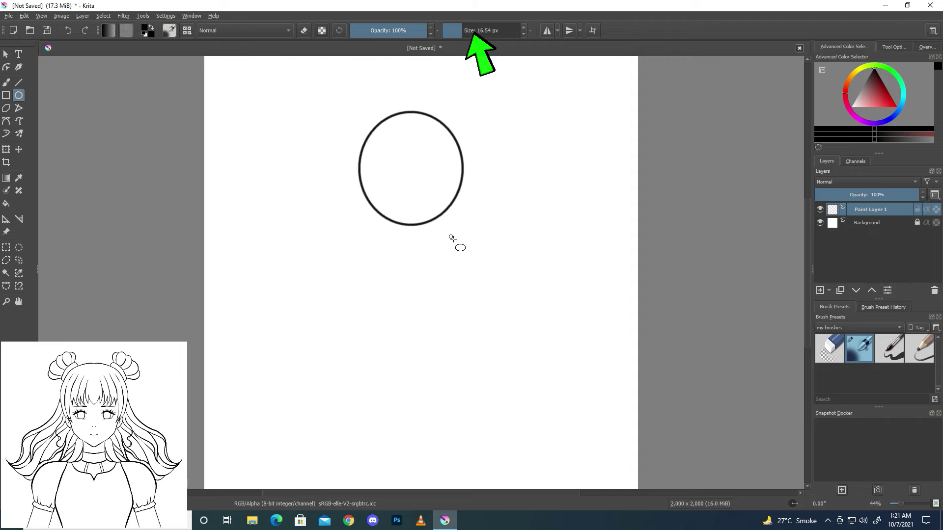
pyautogui.hotkey('ctrl', 'z')
pyautogui.moveTo(469, 31); pyautogui.dragTo(459, 35)
pyautogui.moveTo(334, 123)
pyautogui.mouseDown()
pyautogui.moveTo(484, 274)
pyautogui.moveTo(479, 267)
pyautogui.mouseUp()
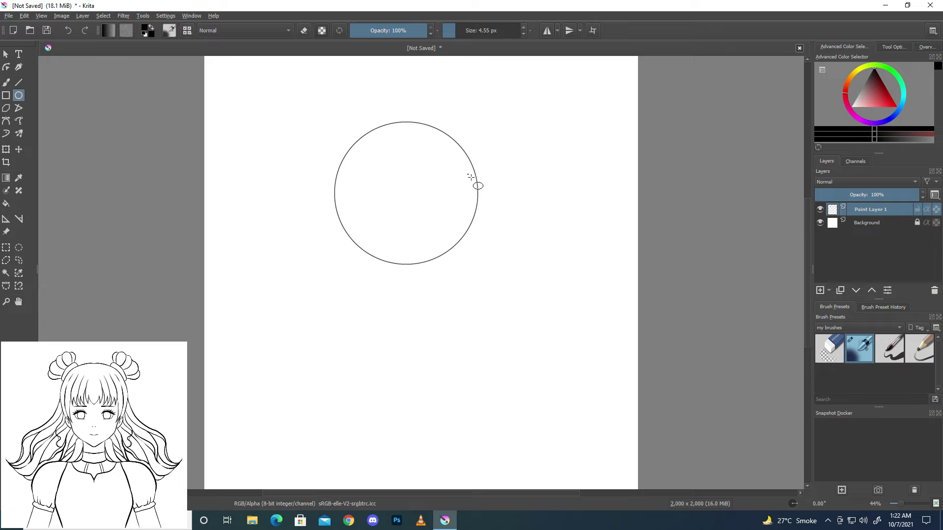
# - Draw a vertical centre line through the circle and down below it
pyautogui.scroll(1, 439, 176)
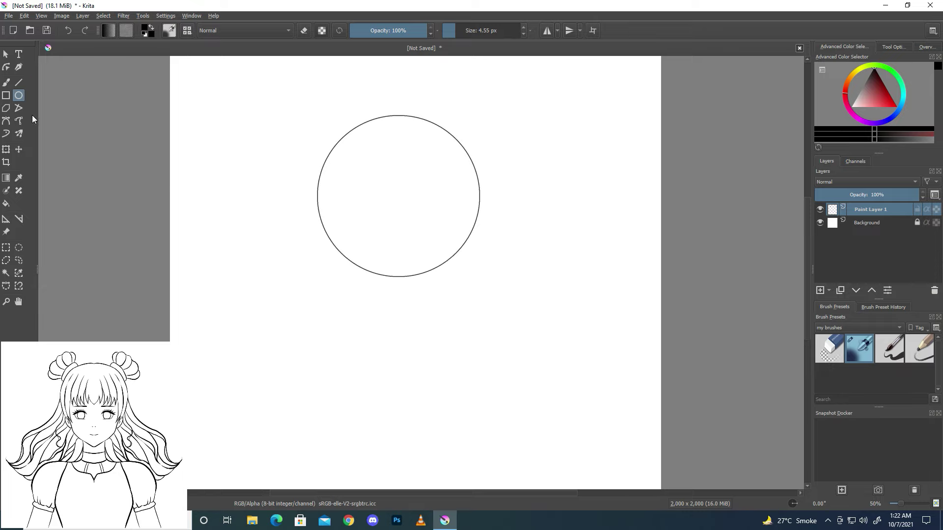
pyautogui.click(18, 82)
pyautogui.moveTo(398, 118); pyautogui.dragTo(398, 348)
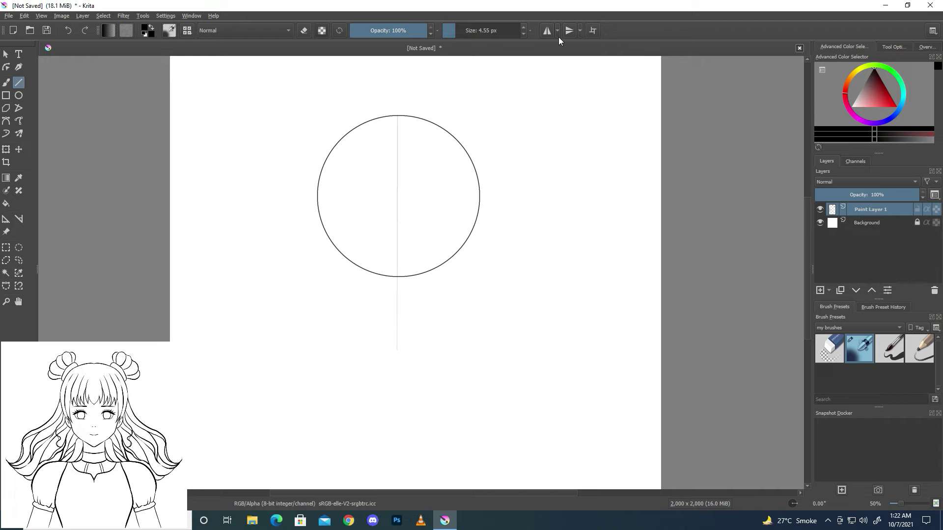
# - Turn on horizontal mirroring centred on the circle and choose a larger guide-line brush
pyautogui.click(546, 31)
pyautogui.moveTo(414, 85); pyautogui.dragTo(398, 90)
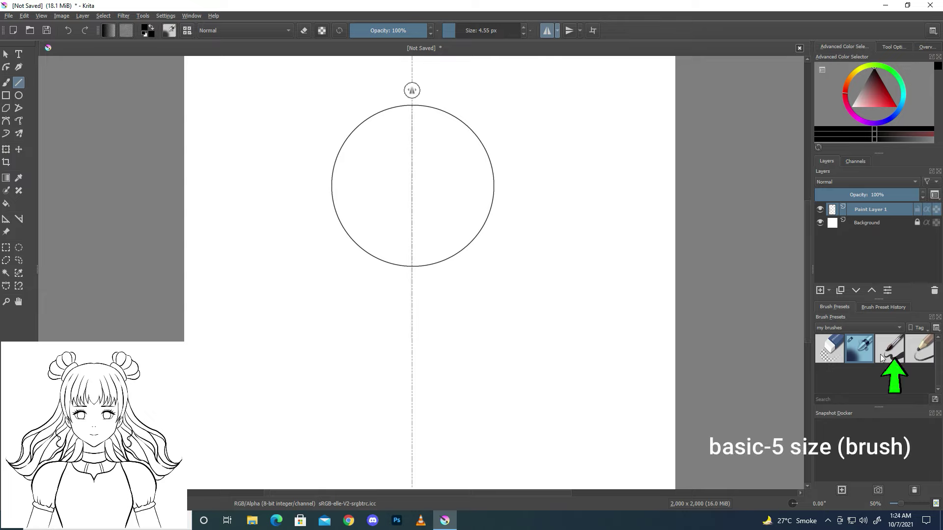
pyautogui.click(888, 352)
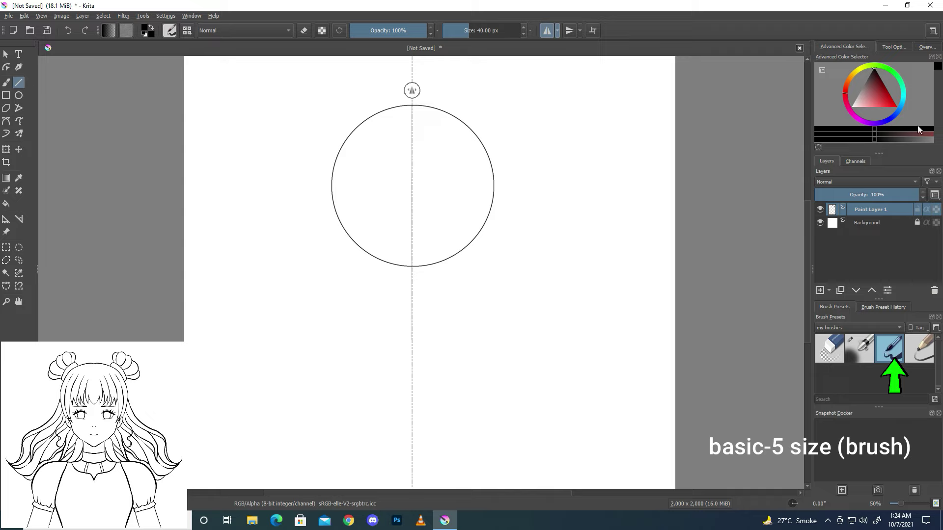
pyautogui.click(928, 47)
pyautogui.moveTo(867, 104); pyautogui.dragTo(878, 87)
pyautogui.scroll(2, 540, 245)
pyautogui.scroll(-1, 533, 247)
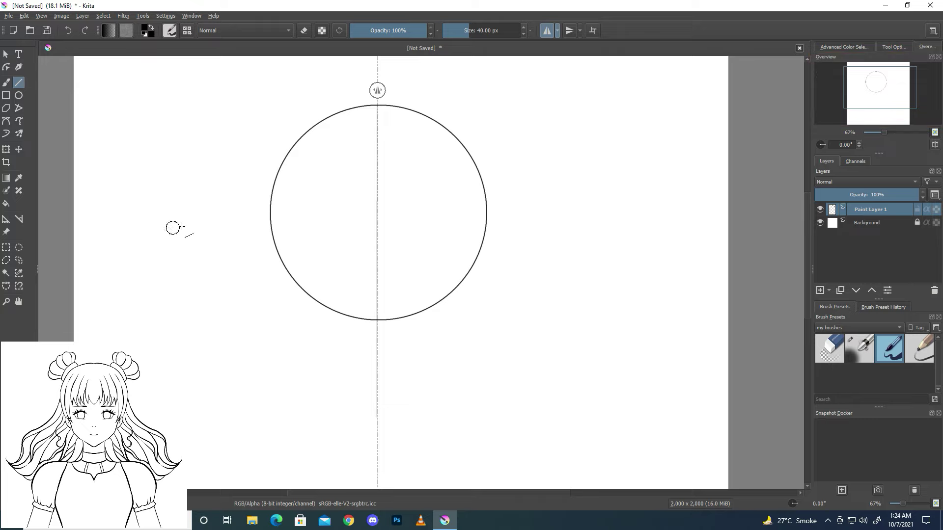
# - Draw horizontal guides across and below the circle, then mirrored jaw and diagonal chin lines
pyautogui.moveTo(268, 214); pyautogui.dragTo(375, 214)
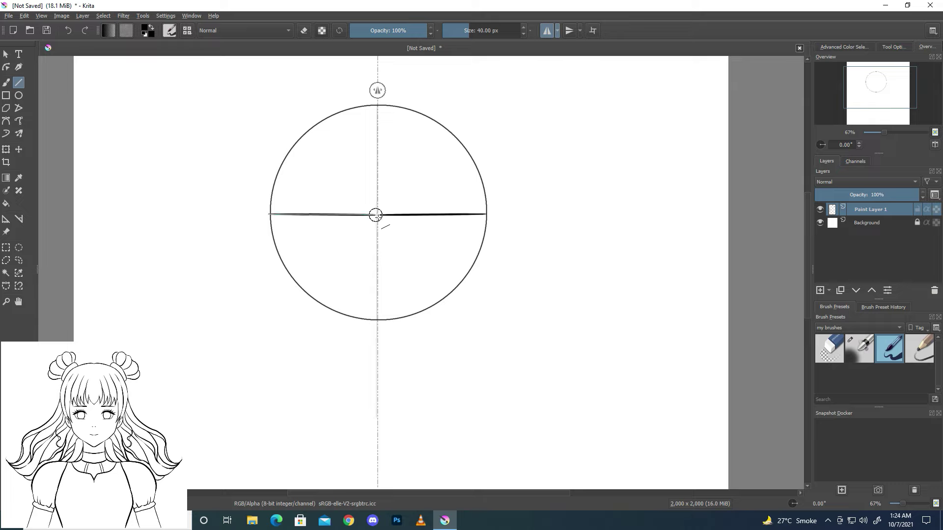
pyautogui.moveTo(295, 319); pyautogui.dragTo(377, 319)
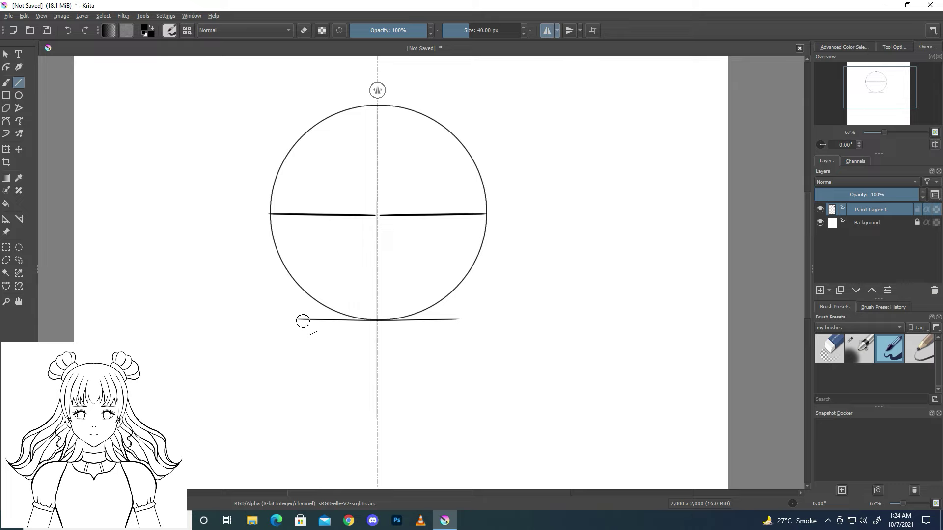
pyautogui.moveTo(303, 319); pyautogui.dragTo(270, 320)
pyautogui.moveTo(270, 411); pyautogui.dragTo(486, 410)
pyautogui.moveTo(269, 263); pyautogui.dragTo(375, 264)
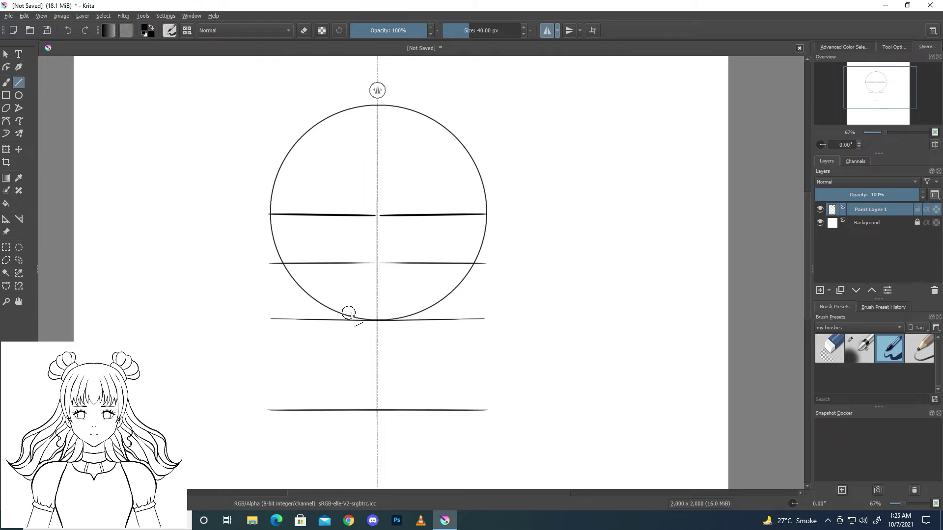
pyautogui.moveTo(265, 358); pyautogui.dragTo(372, 360)
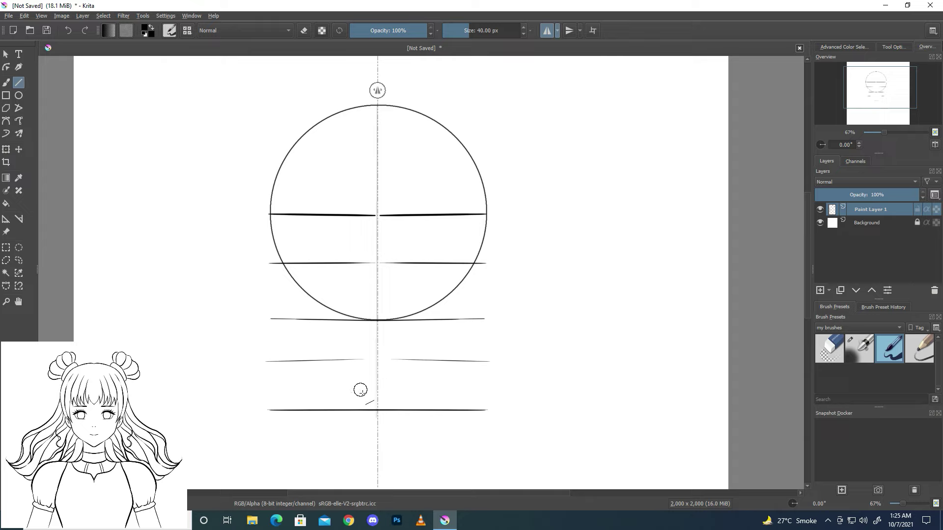
pyautogui.moveTo(348, 391); pyautogui.dragTo(416, 391)
pyautogui.moveTo(486, 214); pyautogui.dragTo(456, 332)
pyautogui.moveTo(378, 390); pyautogui.dragTo(443, 349)
# - Curve the jaw corners into a softened chin with thinner freehand brush strokes
pyautogui.press('b')
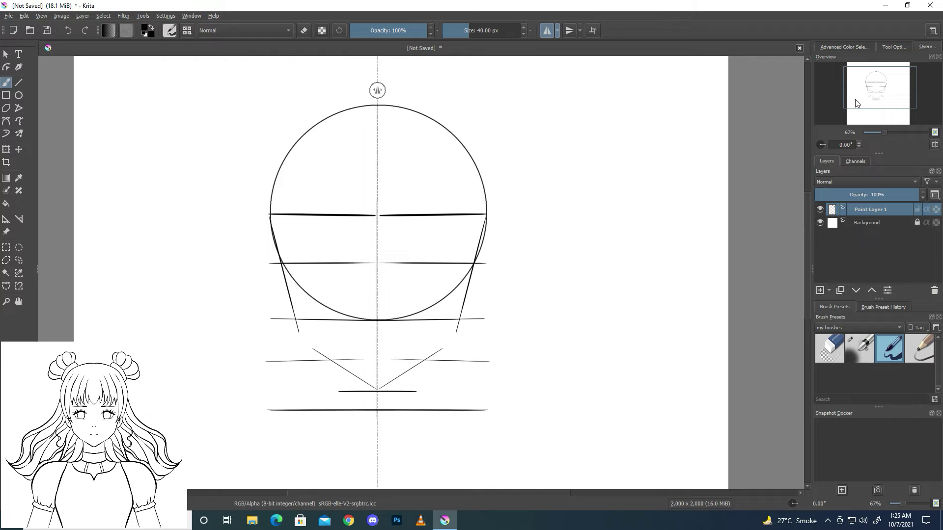
pyautogui.scroll(2, 621, 202)
pyautogui.moveTo(882, 92); pyautogui.dragTo(866, 99)
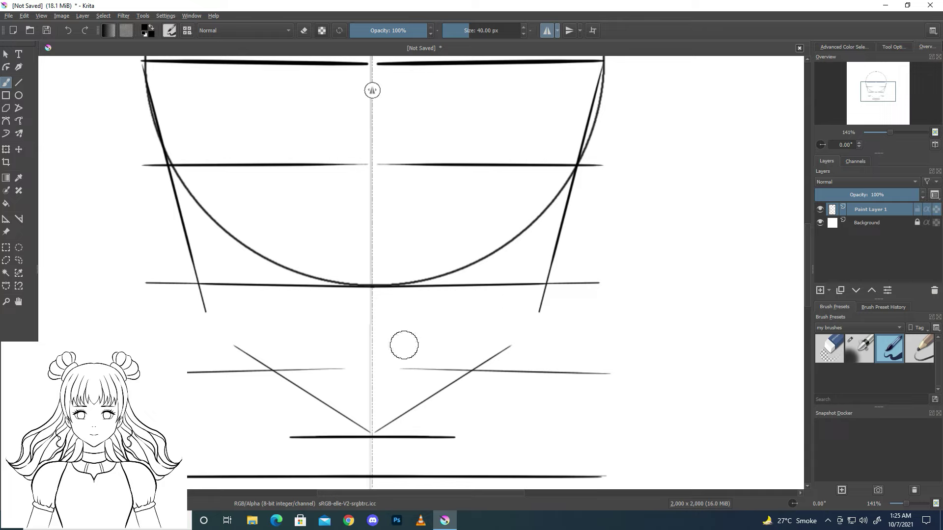
pyautogui.moveTo(538, 305); pyautogui.dragTo(527, 323)
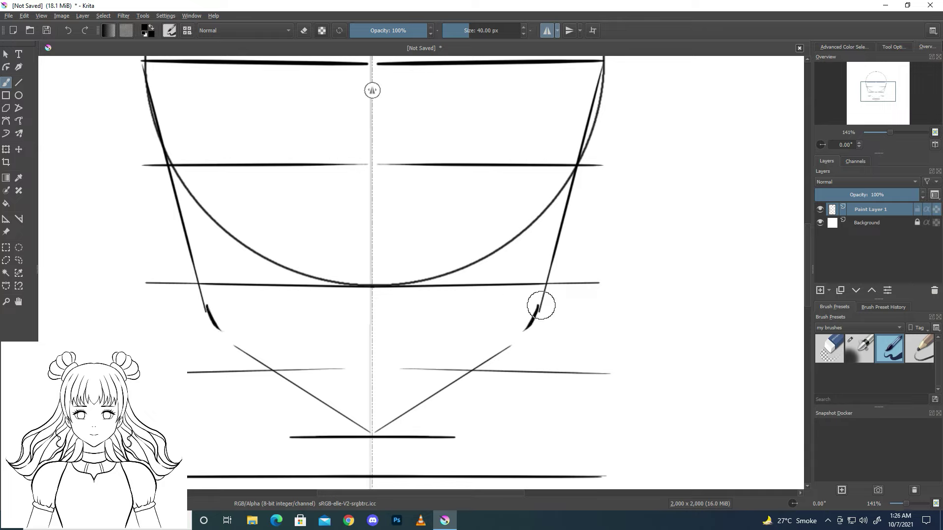
pyautogui.hotkey('ctrl', 'z')
pyautogui.moveTo(490, 31); pyautogui.dragTo(462, 39)
pyautogui.moveTo(536, 314); pyautogui.dragTo(505, 349)
pyautogui.moveTo(540, 302); pyautogui.dragTo(508, 345)
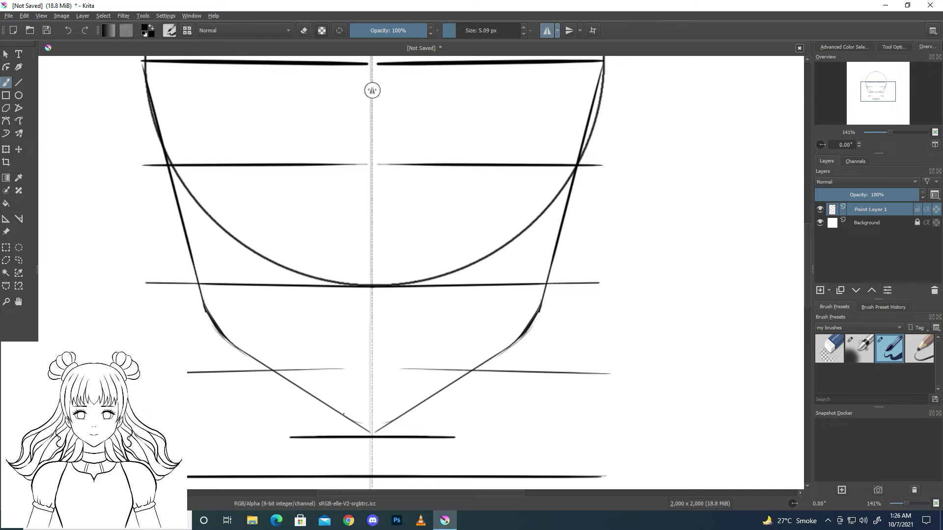
pyautogui.moveTo(337, 413)
pyautogui.mouseDown()
pyautogui.moveTo(373, 428)
pyautogui.moveTo(422, 400)
pyautogui.mouseUp()
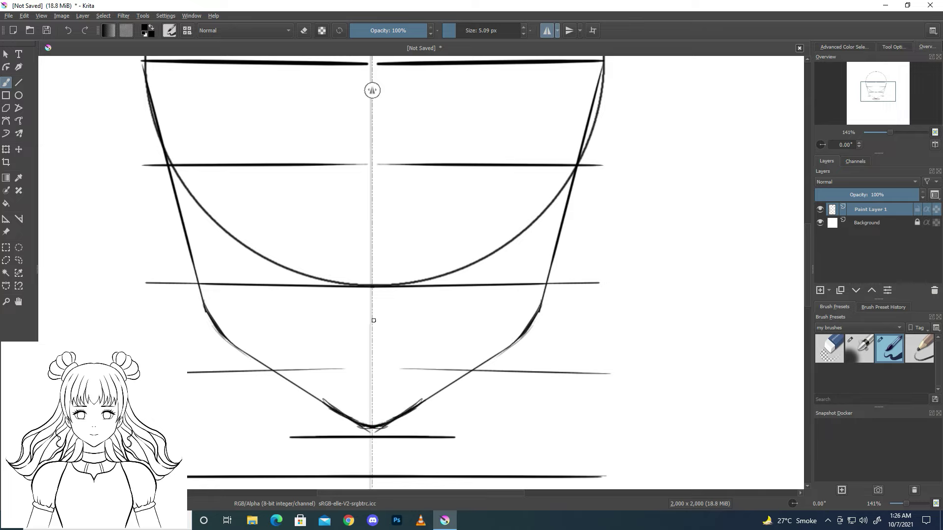
# - Fade Paint Layer 1 to 35% opacity and add an empty Paint Layer 2 above it
pyautogui.click(919, 347)
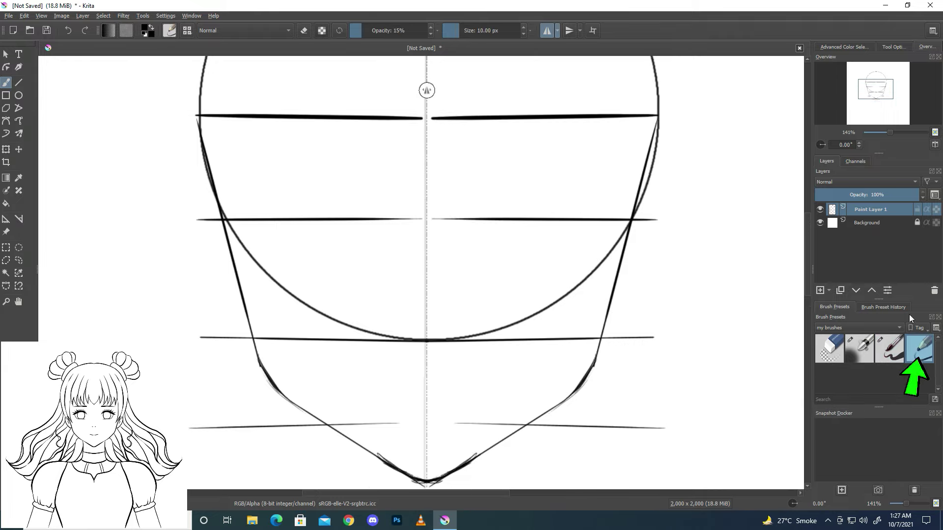
pyautogui.press('-')
pyautogui.moveTo(898, 198); pyautogui.dragTo(857, 202)
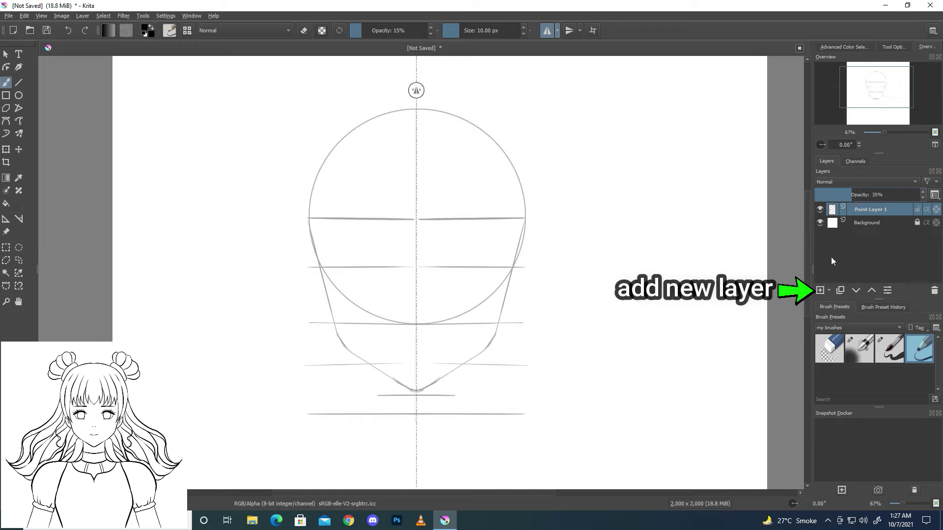
pyautogui.click(820, 292)
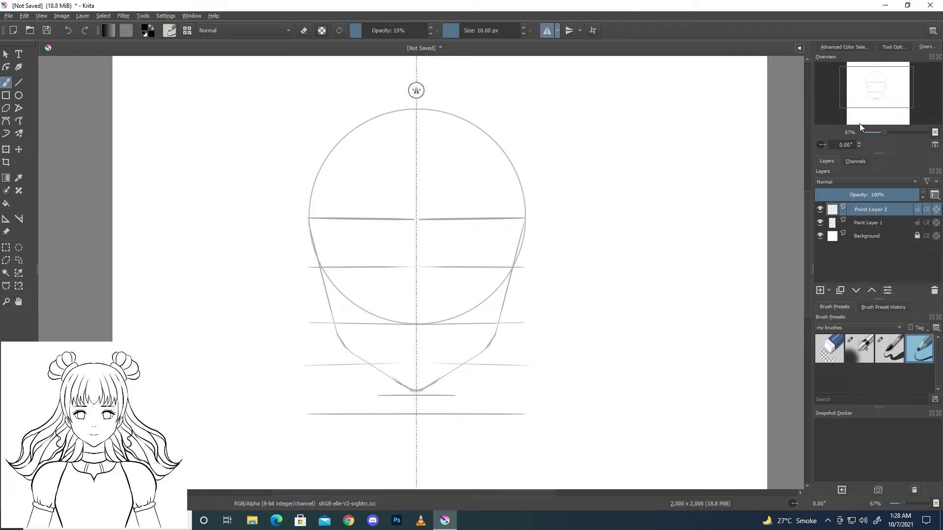
# - Adjust the brush size and add mirrored curl strokes near the chin
pyautogui.moveTo(884, 133); pyautogui.dragTo(888, 133)
pyautogui.moveTo(873, 83); pyautogui.dragTo(851, 109)
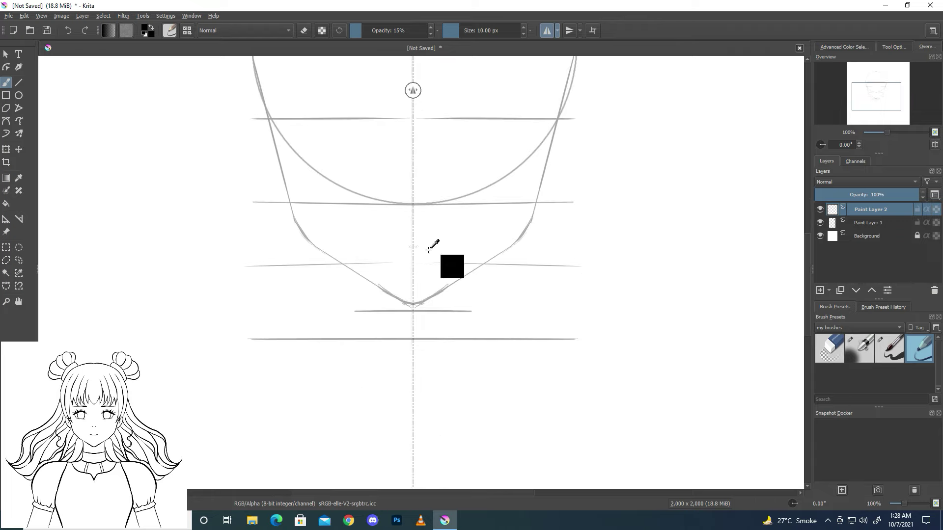
pyautogui.moveTo(488, 32); pyautogui.dragTo(462, 36)
pyautogui.moveTo(458, 40); pyautogui.dragTo(460, 37)
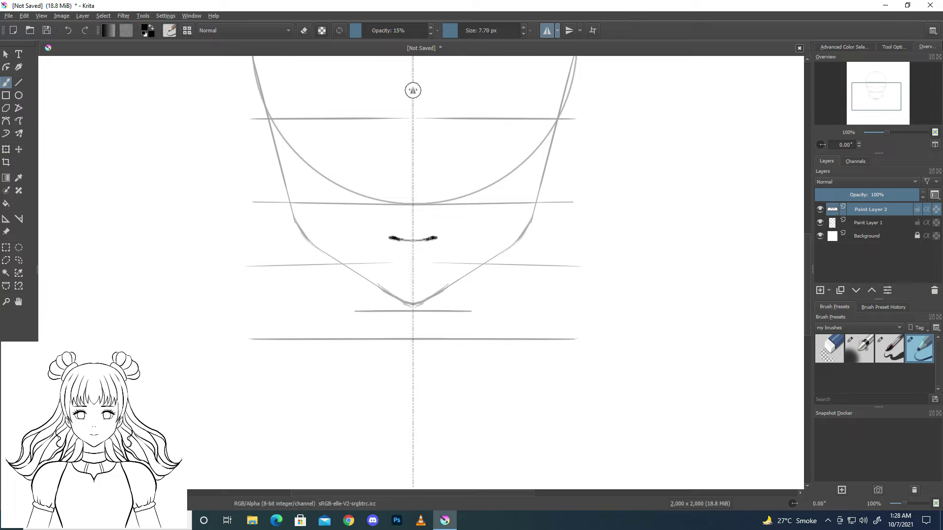
pyautogui.scroll(3, 418, 221)
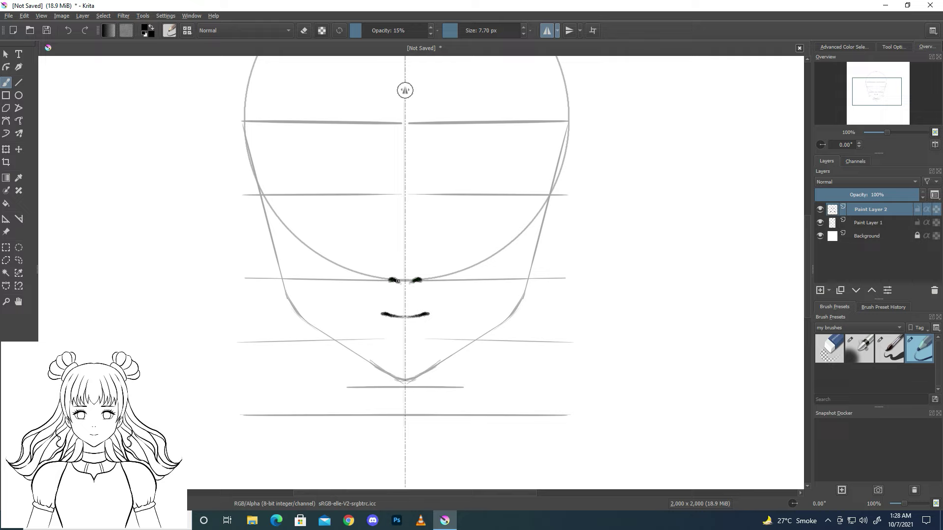
pyautogui.scroll(2, 447, 216)
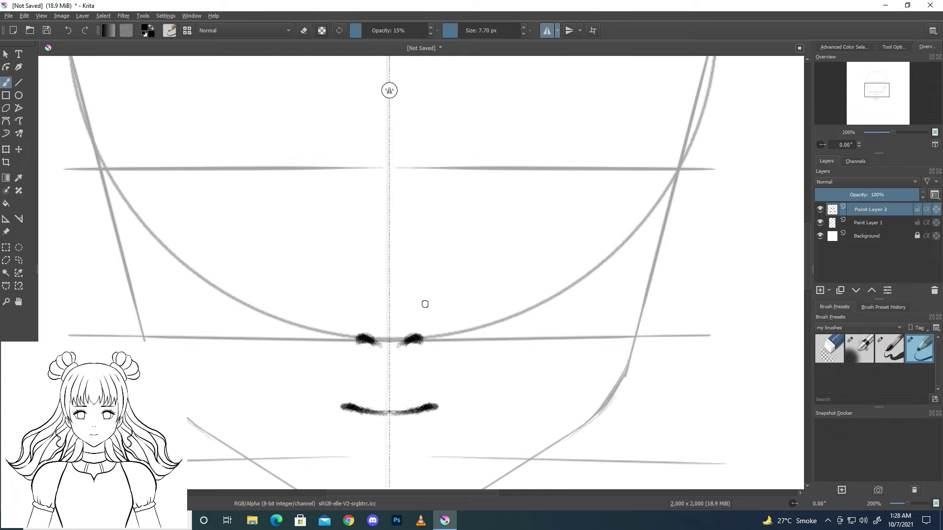
pyautogui.moveTo(371, 341); pyautogui.dragTo(374, 343)
pyautogui.moveTo(427, 324)
pyautogui.mouseDown()
pyautogui.moveTo(428, 342)
pyautogui.moveTo(365, 350)
pyautogui.mouseUp()
pyautogui.moveTo(428, 324); pyautogui.dragTo(427, 315)
# - Sketch an eye-level guideline, vertical eye centre marks and round outlines for both eyes
pyautogui.moveTo(93, 254); pyautogui.dragTo(371, 261)
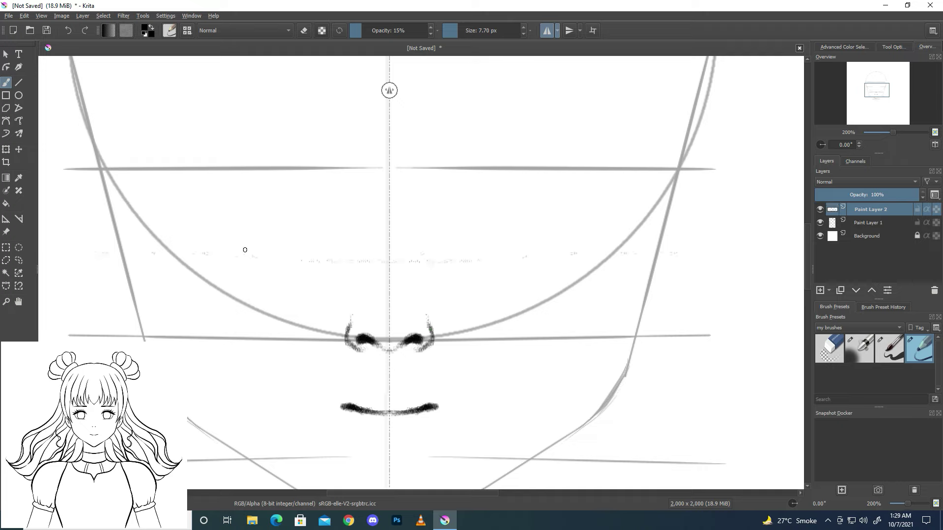
pyautogui.moveTo(219, 248); pyautogui.dragTo(418, 258)
pyautogui.moveTo(52, 248); pyautogui.dragTo(406, 257)
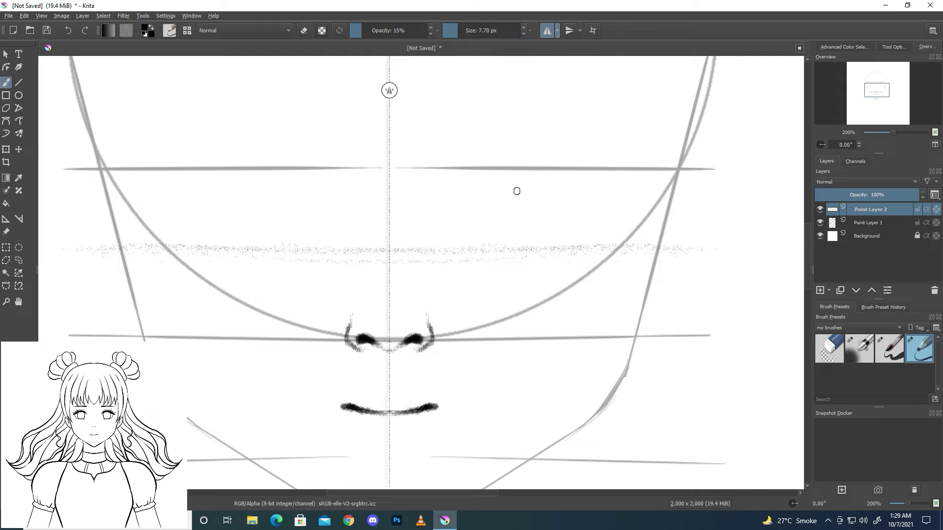
pyautogui.moveTo(529, 182); pyautogui.dragTo(529, 225)
pyautogui.moveTo(522, 170); pyautogui.dragTo(525, 235)
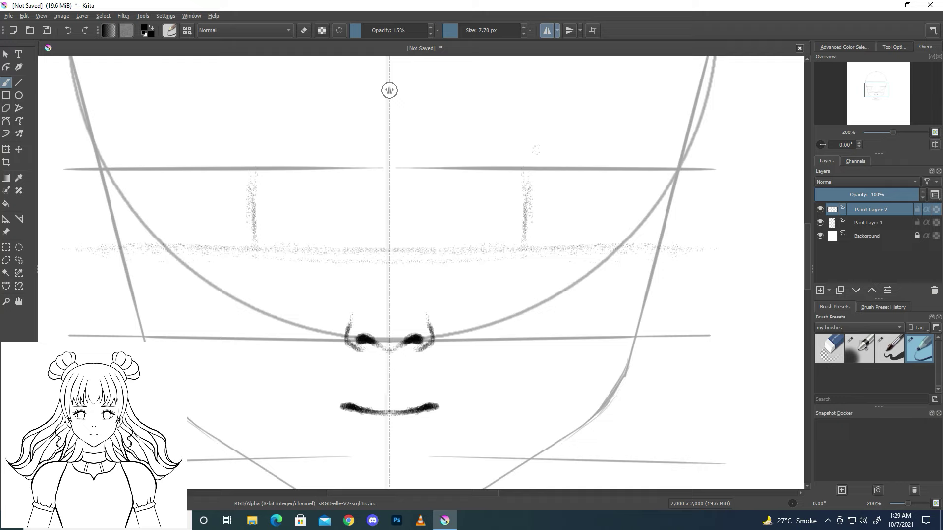
pyautogui.moveTo(533, 168)
pyautogui.mouseDown()
pyautogui.moveTo(524, 244)
pyautogui.moveTo(555, 222)
pyautogui.moveTo(505, 246)
pyautogui.moveTo(557, 240)
pyautogui.moveTo(562, 196)
pyautogui.moveTo(534, 185)
pyautogui.moveTo(548, 184)
pyautogui.mouseUp()
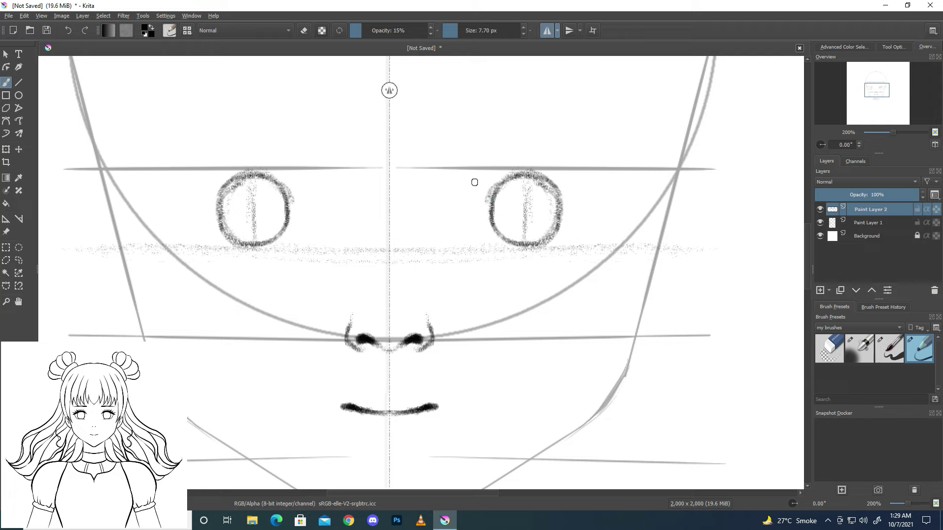
# - Ink thick, dark upper eyelids over both eyes out to the outer corners
pyautogui.moveTo(469, 187); pyautogui.dragTo(539, 173)
pyautogui.moveTo(471, 192)
pyautogui.mouseDown()
pyautogui.moveTo(489, 179)
pyautogui.moveTo(559, 172)
pyautogui.mouseUp()
pyautogui.moveTo(503, 169)
pyautogui.mouseDown()
pyautogui.moveTo(570, 177)
pyautogui.moveTo(598, 199)
pyautogui.moveTo(534, 171)
pyautogui.moveTo(596, 197)
pyautogui.mouseUp()
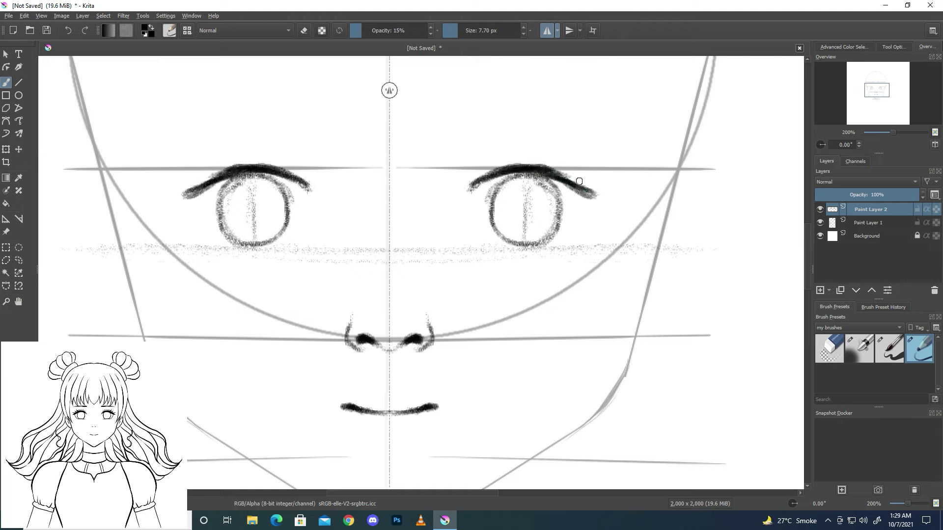
pyautogui.moveTo(544, 168); pyautogui.dragTo(603, 197)
pyautogui.moveTo(494, 172)
pyautogui.mouseDown()
pyautogui.moveTo(605, 193)
pyautogui.moveTo(582, 226)
pyautogui.moveTo(614, 199)
pyautogui.moveTo(598, 200)
pyautogui.moveTo(567, 244)
pyautogui.moveTo(473, 248)
pyautogui.mouseUp()
pyautogui.moveTo(479, 194); pyautogui.dragTo(466, 197)
# - Draw the lower lash lines and outline the inner and outer iris edges
pyautogui.moveTo(490, 245); pyautogui.dragTo(467, 248)
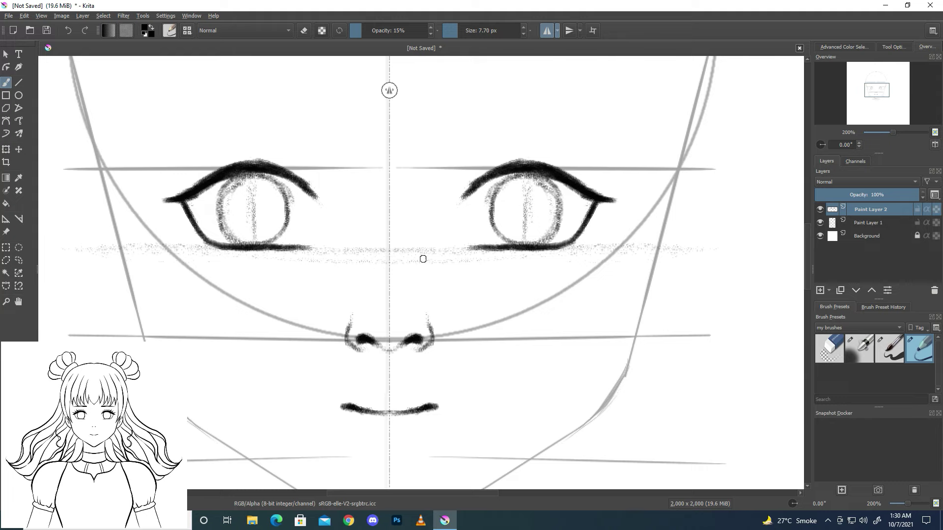
pyautogui.moveTo(507, 176)
pyautogui.mouseDown()
pyautogui.moveTo(489, 228)
pyautogui.moveTo(518, 247)
pyautogui.mouseUp()
pyautogui.moveTo(495, 233)
pyautogui.mouseDown()
pyautogui.moveTo(504, 187)
pyautogui.moveTo(560, 190)
pyautogui.moveTo(567, 222)
pyautogui.mouseUp()
pyautogui.moveTo(553, 187)
pyautogui.mouseDown()
pyautogui.moveTo(536, 244)
pyautogui.moveTo(562, 216)
pyautogui.mouseUp()
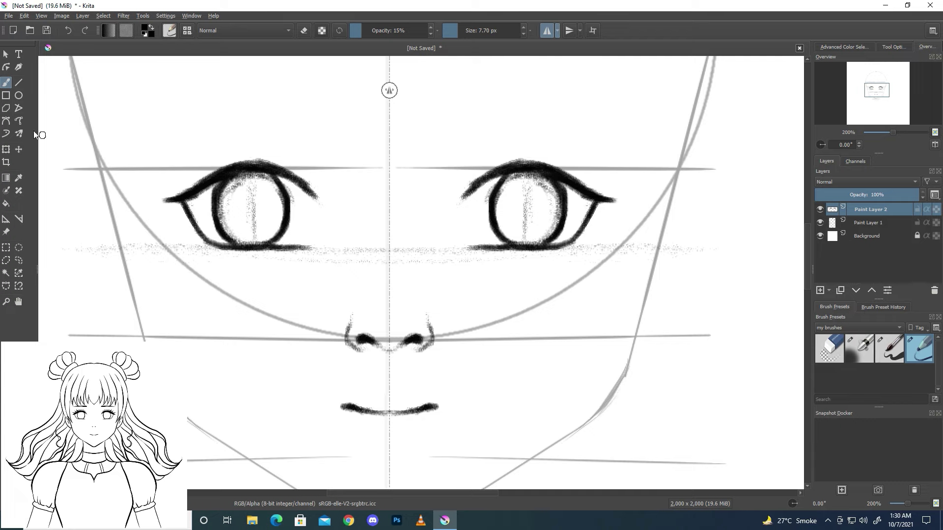
# - Erase the guide marks inside both irises
pyautogui.click(835, 355)
pyautogui.moveTo(528, 182)
pyautogui.mouseDown()
pyautogui.moveTo(525, 231)
pyautogui.moveTo(522, 211)
pyautogui.moveTo(535, 246)
pyautogui.mouseUp()
pyautogui.press('/')
# - Draw mirrored ears down the sides of the face with inner-ear detail
pyautogui.press('1')
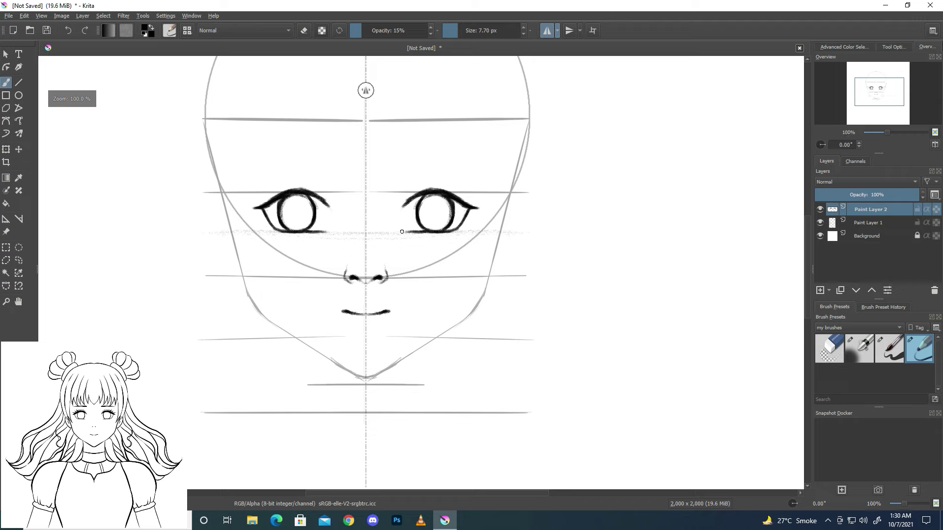
pyautogui.scroll(1, 464, 264)
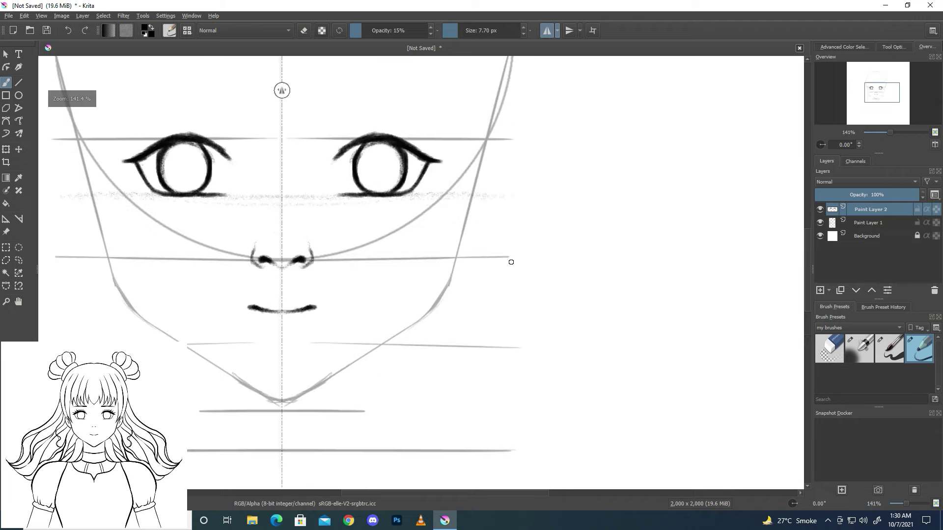
pyautogui.moveTo(879, 94); pyautogui.dragTo(874, 92)
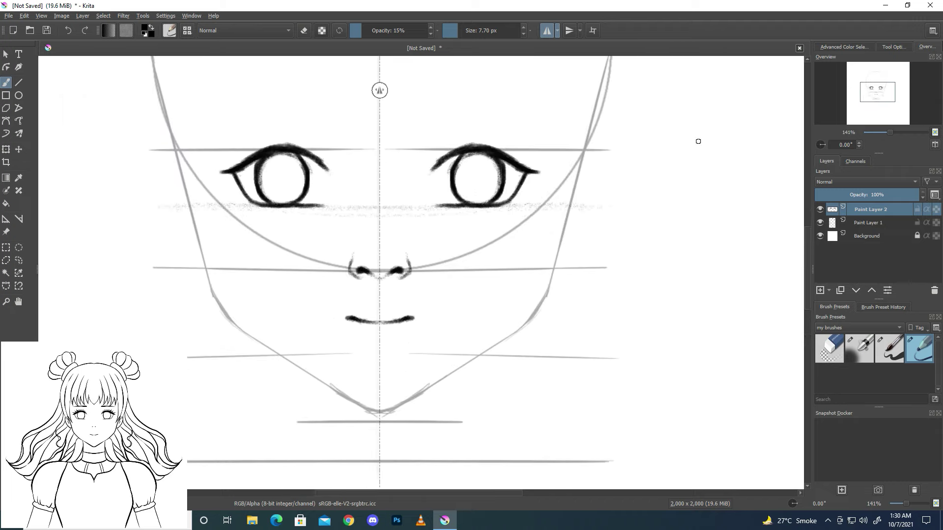
pyautogui.moveTo(583, 177); pyautogui.dragTo(591, 183)
pyautogui.moveTo(533, 173)
pyautogui.mouseDown()
pyautogui.moveTo(598, 177)
pyautogui.moveTo(597, 217)
pyautogui.moveTo(554, 268)
pyautogui.mouseUp()
pyautogui.moveTo(587, 177); pyautogui.dragTo(556, 260)
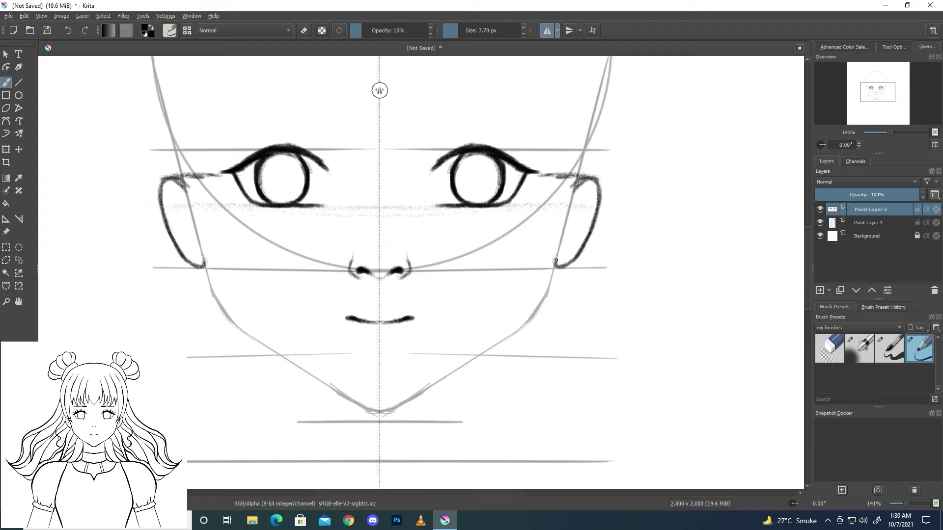
pyautogui.moveTo(571, 208)
pyautogui.mouseDown()
pyautogui.moveTo(565, 244)
pyautogui.moveTo(572, 207)
pyautogui.moveTo(586, 191)
pyautogui.moveTo(594, 214)
pyautogui.moveTo(580, 202)
pyautogui.moveTo(578, 221)
pyautogui.moveTo(594, 209)
pyautogui.moveTo(577, 206)
pyautogui.moveTo(580, 198)
pyautogui.mouseUp()
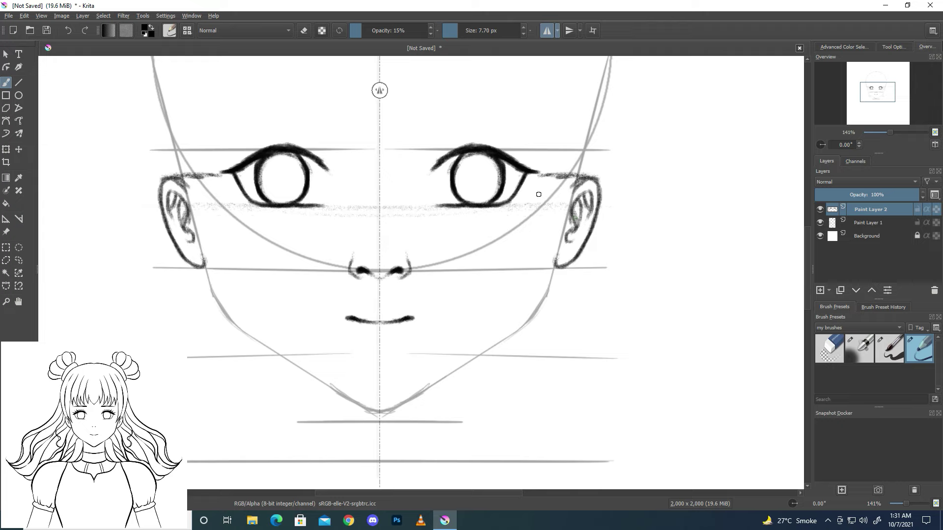
# - Erase the stray lines beside the outer eye corners
pyautogui.click(830, 355)
pyautogui.moveTo(553, 164); pyautogui.dragTo(575, 176)
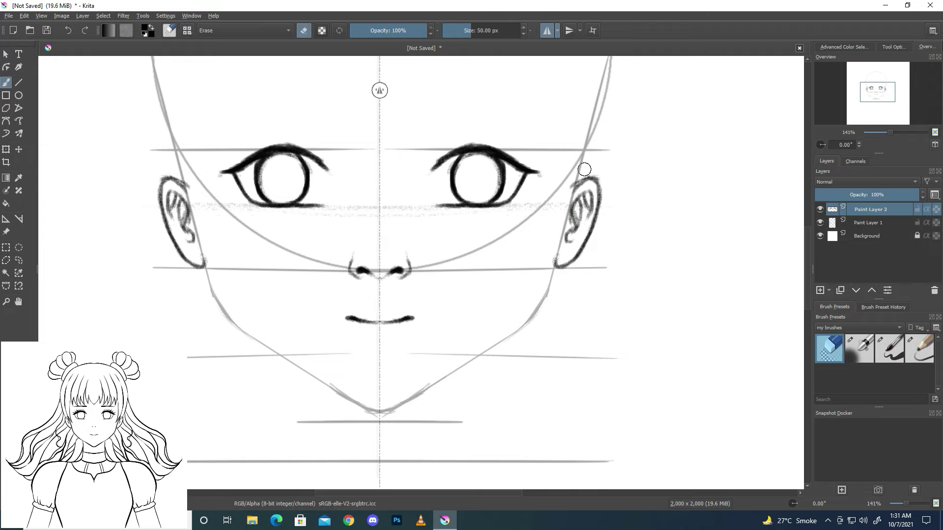
pyautogui.click(916, 357)
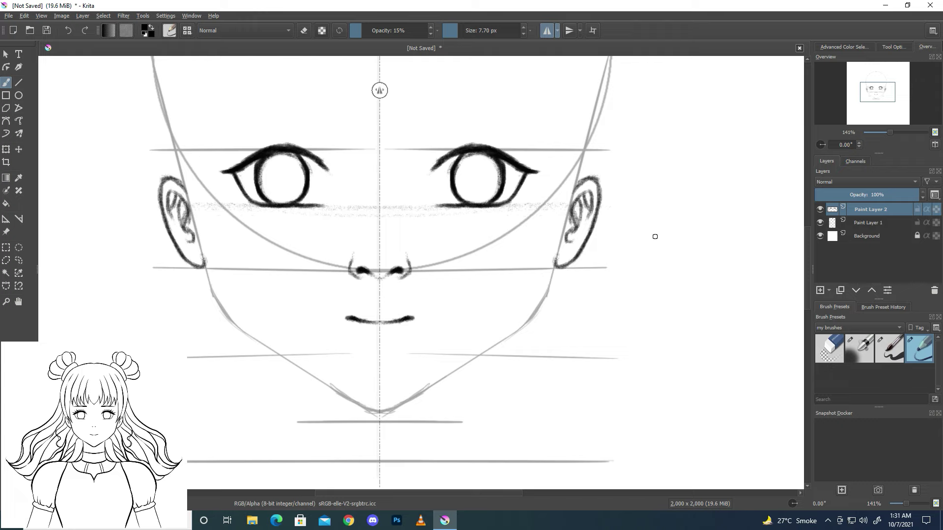
pyautogui.moveTo(883, 91); pyautogui.dragTo(875, 94)
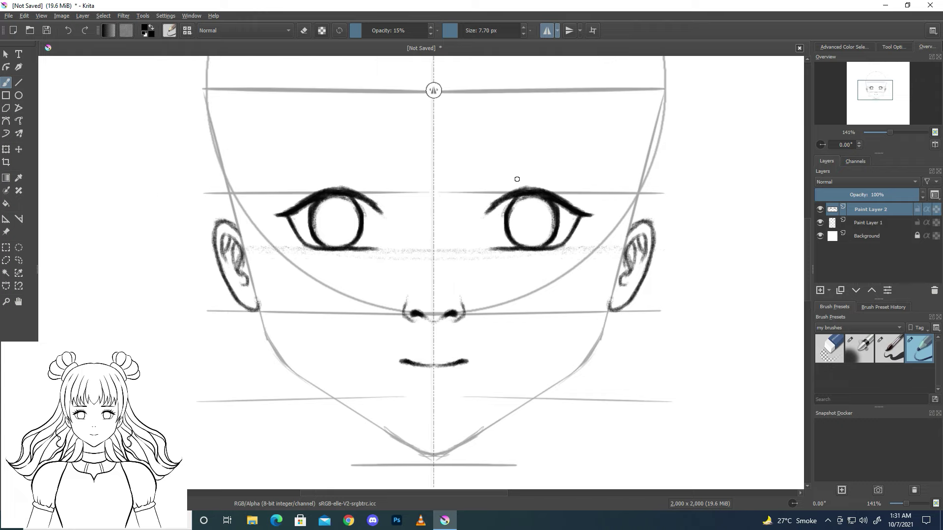
# - Draw thick, dark mirrored eyebrows above both eyes
pyautogui.moveTo(500, 187)
pyautogui.mouseDown()
pyautogui.moveTo(542, 182)
pyautogui.moveTo(579, 203)
pyautogui.moveTo(494, 193)
pyautogui.mouseUp()
pyautogui.moveTo(556, 185); pyautogui.dragTo(582, 202)
pyautogui.moveTo(486, 155); pyautogui.dragTo(561, 154)
pyautogui.moveTo(491, 153); pyautogui.dragTo(589, 154)
pyautogui.moveTo(507, 151); pyautogui.dragTo(598, 157)
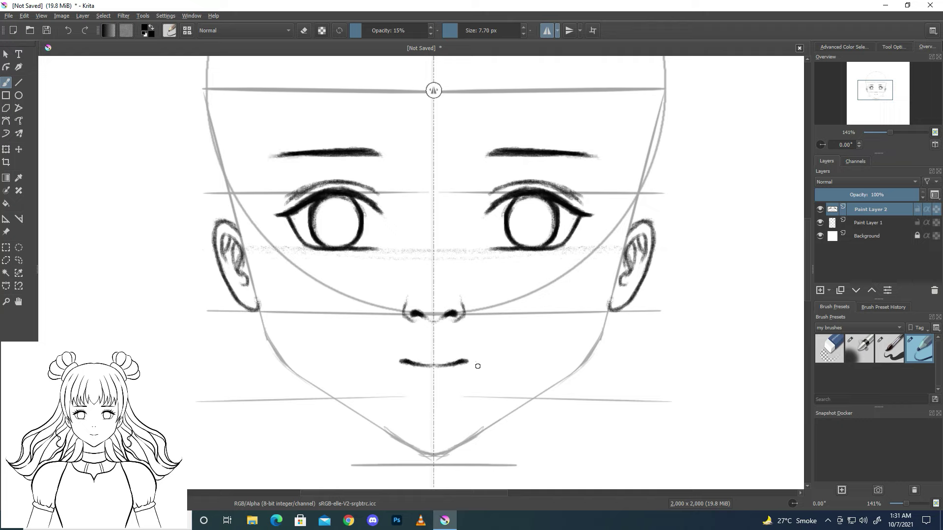
# - Trace the jaw down to the pointed chin in bold strokes, redoing stray ones
pyautogui.moveTo(638, 195)
pyautogui.mouseDown()
pyautogui.moveTo(594, 340)
pyautogui.moveTo(571, 370)
pyautogui.mouseUp()
pyautogui.moveTo(434, 456); pyautogui.dragTo(513, 410)
pyautogui.moveTo(578, 364); pyautogui.dragTo(544, 386)
pyautogui.hotkey('ctrl', 'z')
pyautogui.hotkey('ctrl', 'z')
pyautogui.moveTo(477, 430); pyautogui.dragTo(569, 374)
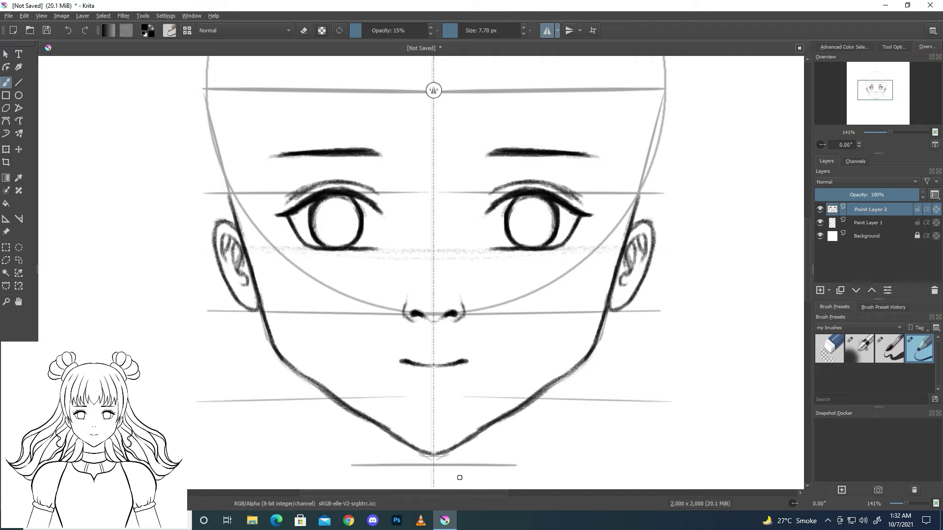
pyautogui.hotkey('ctrl', 'z')
pyautogui.hotkey('ctrl', 'z')
pyautogui.hotkey('ctrl', 'z')
pyautogui.hotkey('ctrl', 'z')
pyautogui.hotkey('ctrl', 'z')
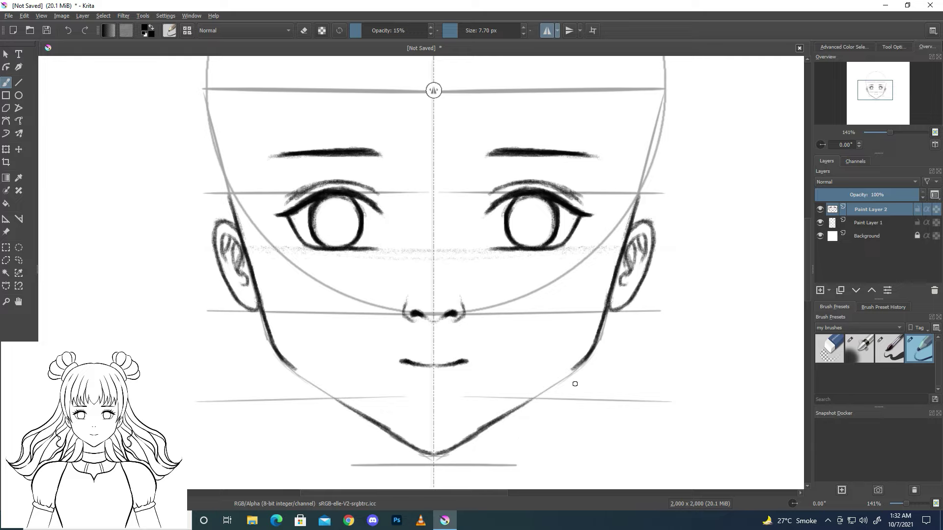
pyautogui.moveTo(577, 366)
pyautogui.mouseDown()
pyautogui.moveTo(525, 405)
pyautogui.moveTo(551, 383)
pyautogui.mouseUp()
pyautogui.scroll(-2, 551, 382)
# - Draw the central bangs strands from the head top down to the forehead
pyautogui.scroll(-2, 551, 383)
pyautogui.scroll(2, 551, 382)
pyautogui.moveTo(877, 97); pyautogui.dragTo(871, 93)
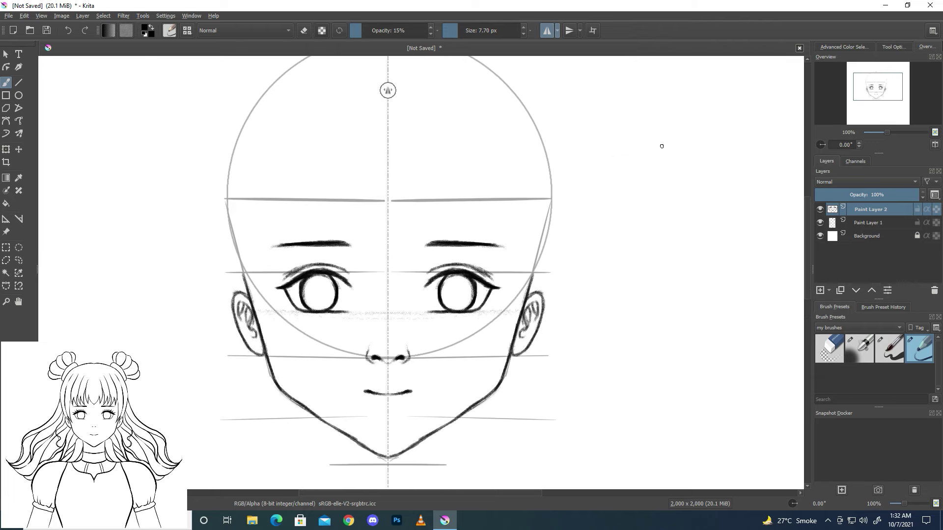
pyautogui.moveTo(390, 130); pyautogui.dragTo(397, 189)
pyautogui.moveTo(397, 153); pyautogui.dragTo(398, 225)
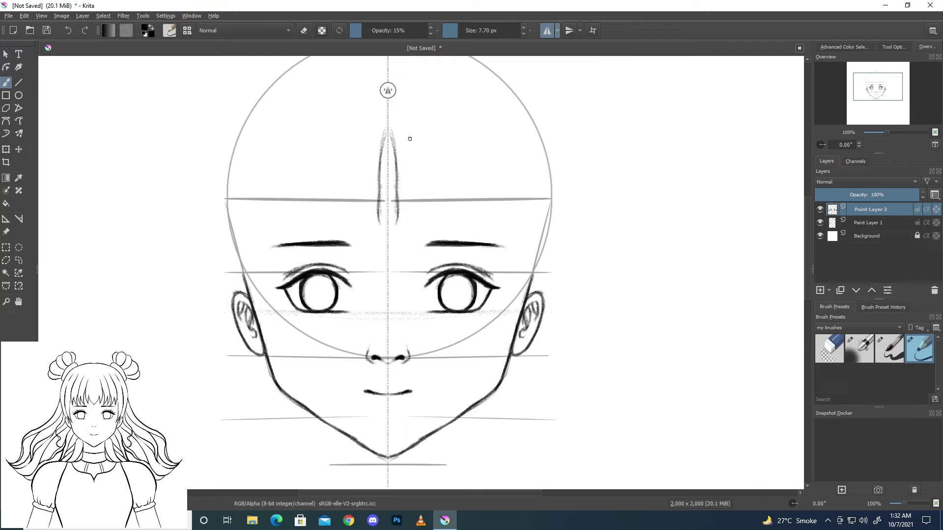
pyautogui.moveTo(415, 92)
pyautogui.mouseDown()
pyautogui.moveTo(428, 214)
pyautogui.moveTo(419, 230)
pyautogui.moveTo(420, 196)
pyautogui.moveTo(395, 228)
pyautogui.mouseUp()
pyautogui.moveTo(419, 198); pyautogui.dragTo(413, 228)
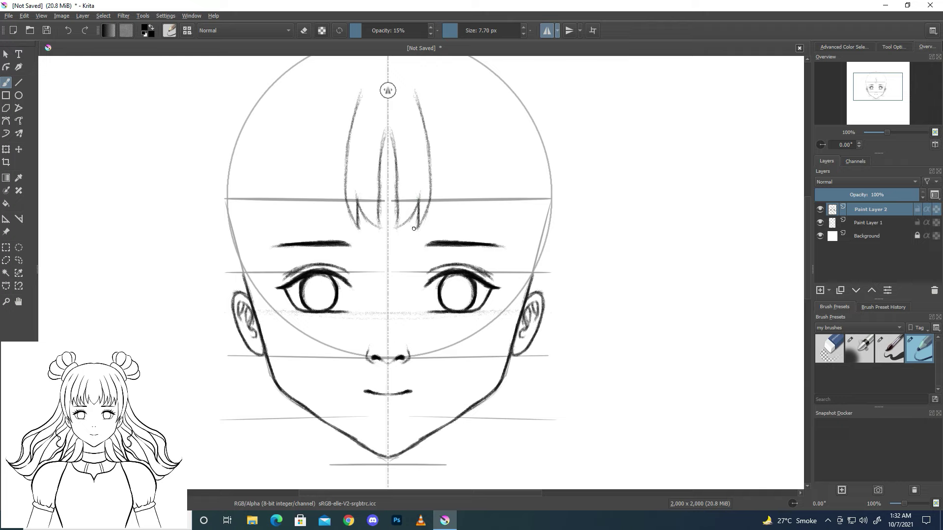
pyautogui.moveTo(388, 106); pyautogui.dragTo(394, 138)
# - Add darker, longer mirrored bangs strands on each side of the centre
pyautogui.moveTo(435, 143); pyautogui.dragTo(442, 225)
pyautogui.moveTo(421, 108)
pyautogui.mouseDown()
pyautogui.moveTo(441, 176)
pyautogui.moveTo(469, 183)
pyautogui.mouseUp()
pyautogui.moveTo(461, 139); pyautogui.dragTo(468, 218)
pyautogui.moveTo(458, 182)
pyautogui.mouseDown()
pyautogui.moveTo(449, 216)
pyautogui.moveTo(432, 231)
pyautogui.mouseUp()
pyautogui.moveTo(459, 183)
pyautogui.mouseDown()
pyautogui.moveTo(466, 224)
pyautogui.moveTo(470, 217)
pyautogui.mouseUp()
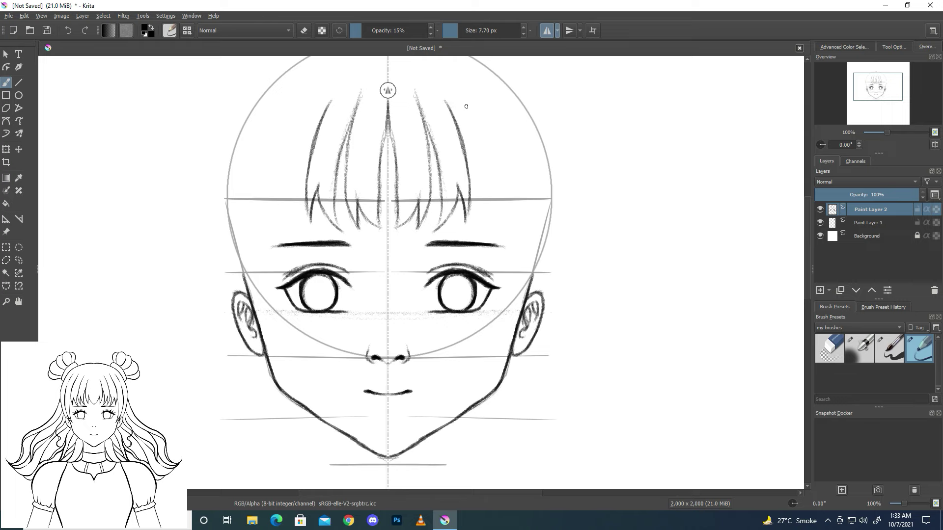
pyautogui.press('-')
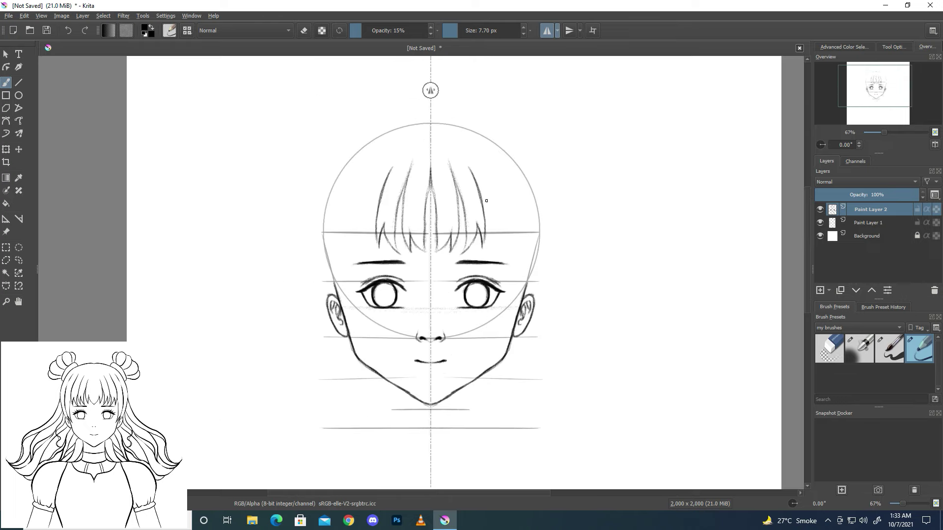
# - Add more curved and long bangs strands, erasing the faint ones
pyautogui.moveTo(436, 151); pyautogui.dragTo(457, 167)
pyautogui.hotkey('ctrl', 'z')
pyautogui.hotkey('ctrl', 'z')
pyautogui.moveTo(440, 136); pyautogui.dragTo(460, 141)
pyautogui.moveTo(475, 177); pyautogui.dragTo(484, 204)
pyautogui.moveTo(473, 148); pyautogui.dragTo(512, 248)
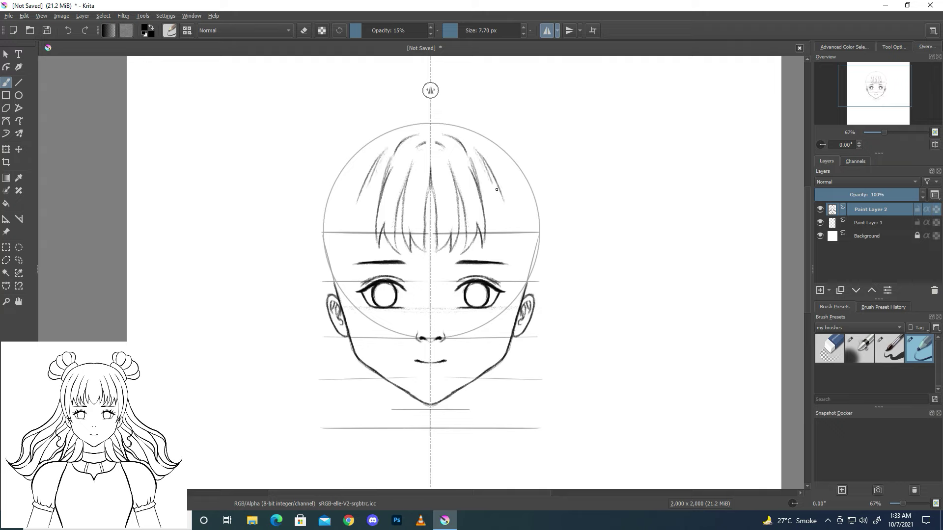
pyautogui.moveTo(483, 210)
pyautogui.mouseDown()
pyautogui.moveTo(491, 252)
pyautogui.moveTo(505, 253)
pyautogui.mouseUp()
pyautogui.moveTo(470, 146); pyautogui.dragTo(505, 224)
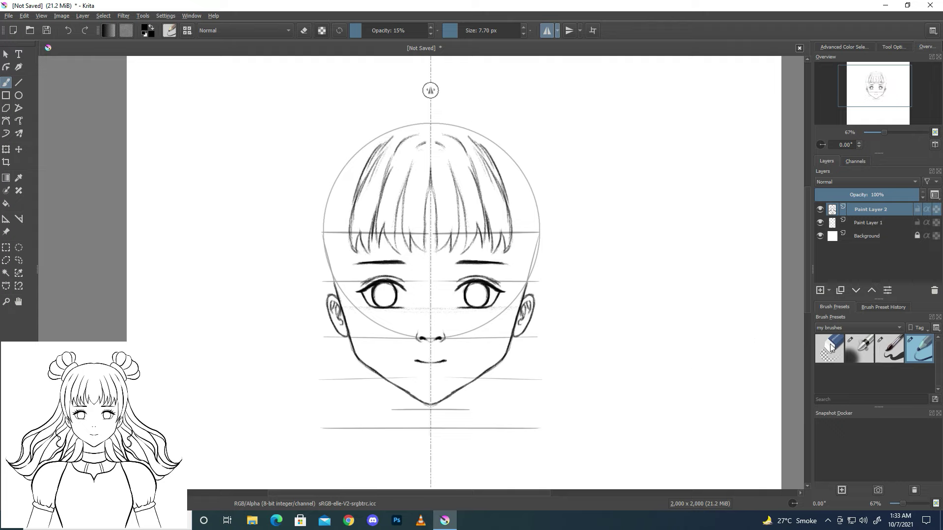
pyautogui.click(829, 344)
pyautogui.moveTo(473, 149); pyautogui.dragTo(499, 206)
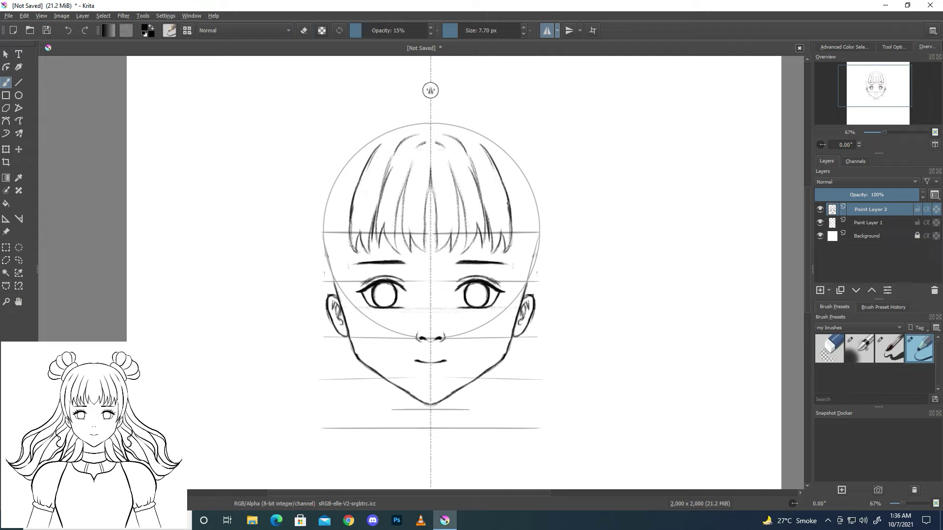
# - Sketch hair falling along the sides of the head and the cheek edges
pyautogui.moveTo(515, 229); pyautogui.dragTo(510, 302)
pyautogui.moveTo(515, 265); pyautogui.dragTo(502, 320)
pyautogui.moveTo(527, 288); pyautogui.dragTo(503, 317)
pyautogui.moveTo(530, 254); pyautogui.dragTo(513, 307)
pyautogui.moveTo(531, 208); pyautogui.dragTo(524, 292)
pyautogui.moveTo(530, 256); pyautogui.dragTo(503, 319)
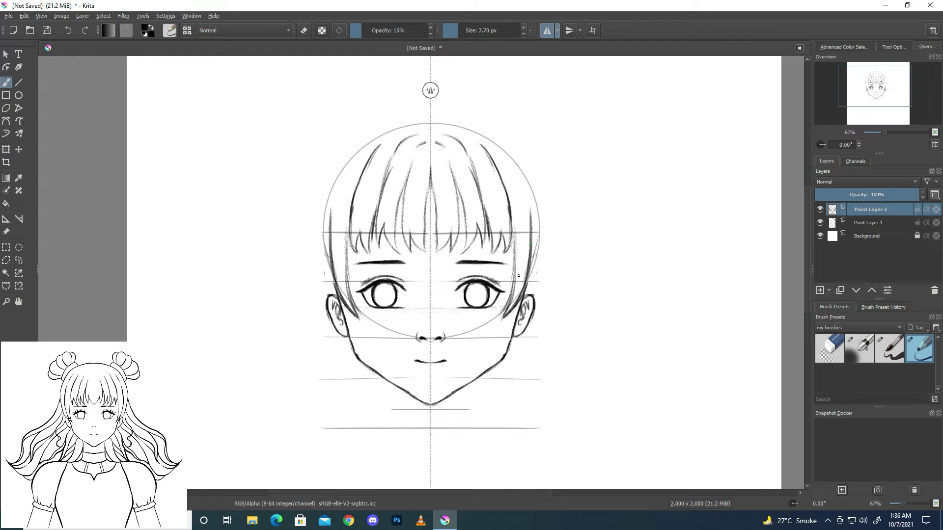
pyautogui.moveTo(517, 220); pyautogui.dragTo(509, 259)
pyautogui.moveTo(515, 230); pyautogui.dragTo(512, 265)
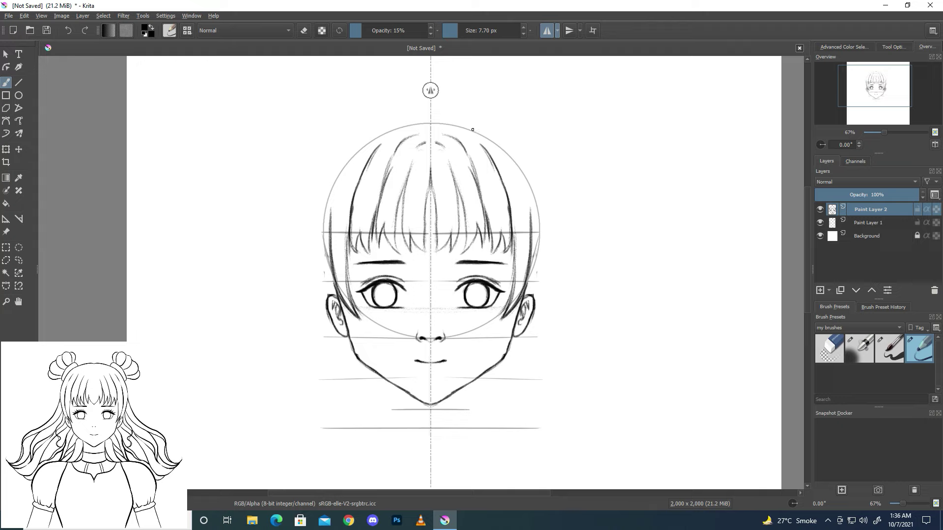
# - Sketch the outer hair contour over the crown and down both sides
pyautogui.moveTo(431, 118); pyautogui.dragTo(500, 139)
pyautogui.moveTo(463, 114)
pyautogui.mouseDown()
pyautogui.moveTo(529, 160)
pyautogui.moveTo(539, 199)
pyautogui.mouseUp()
pyautogui.moveTo(358, 139); pyautogui.dragTo(420, 116)
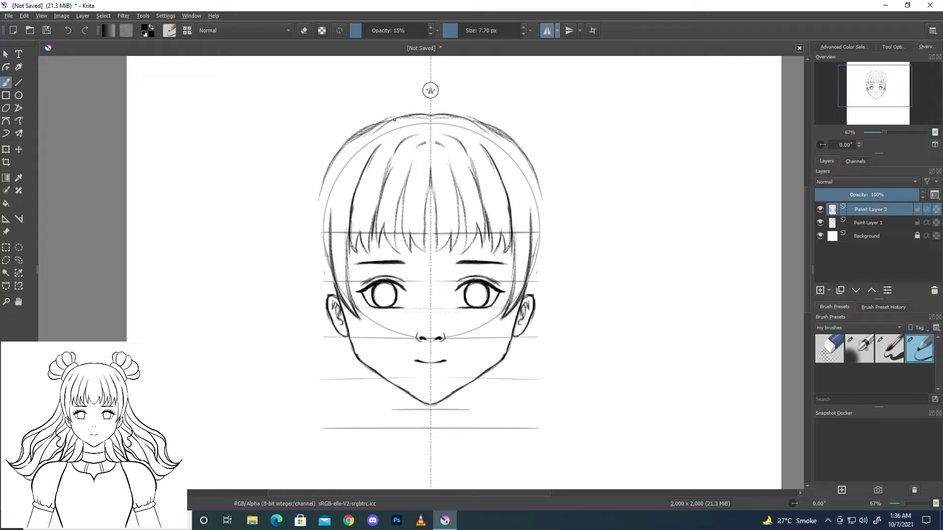
pyautogui.moveTo(540, 193); pyautogui.dragTo(534, 296)
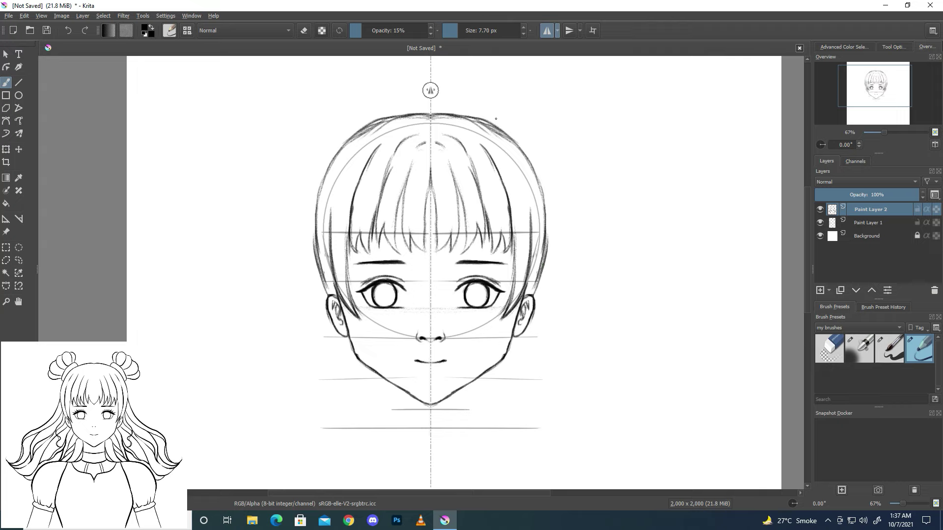
# - Sketch the mirrored rounded outlines of both hair buns with a hooked curve on each
pyautogui.moveTo(499, 109); pyautogui.dragTo(545, 169)
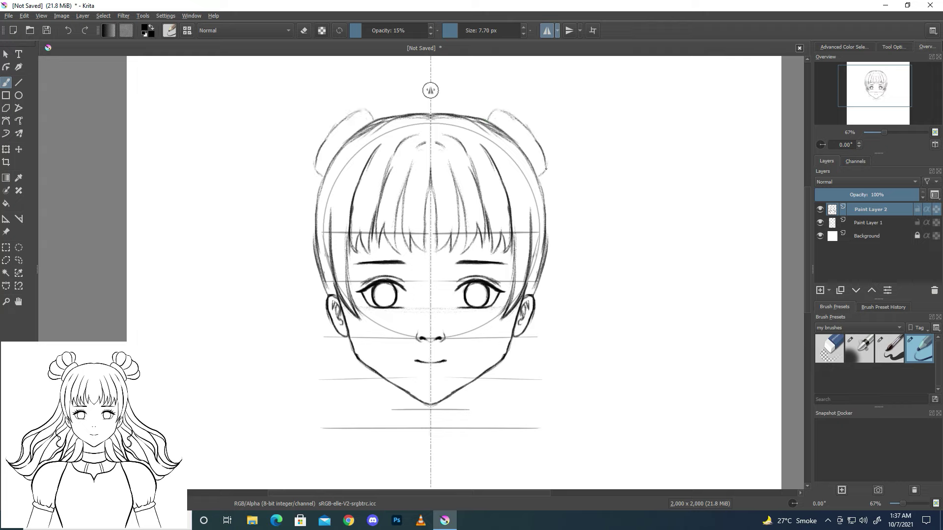
pyautogui.moveTo(493, 111); pyautogui.dragTo(542, 161)
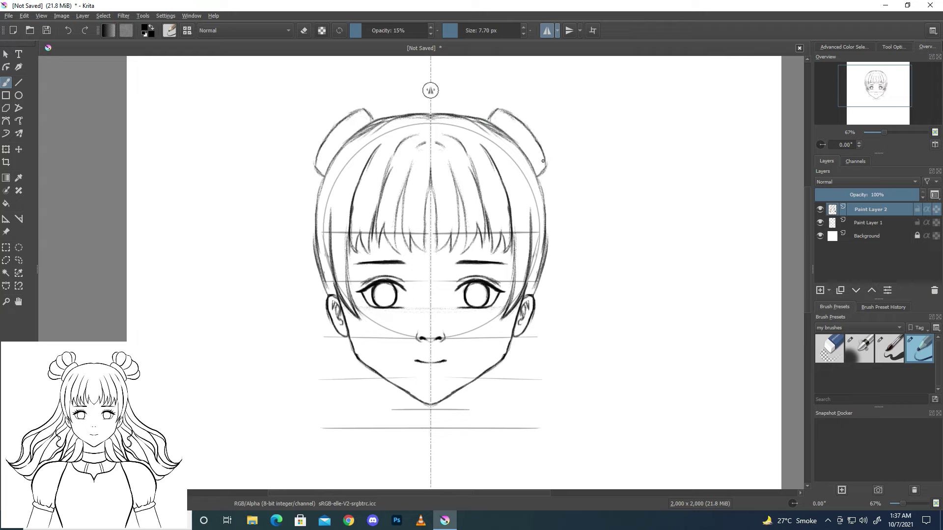
pyautogui.moveTo(383, 214); pyautogui.dragTo(373, 231)
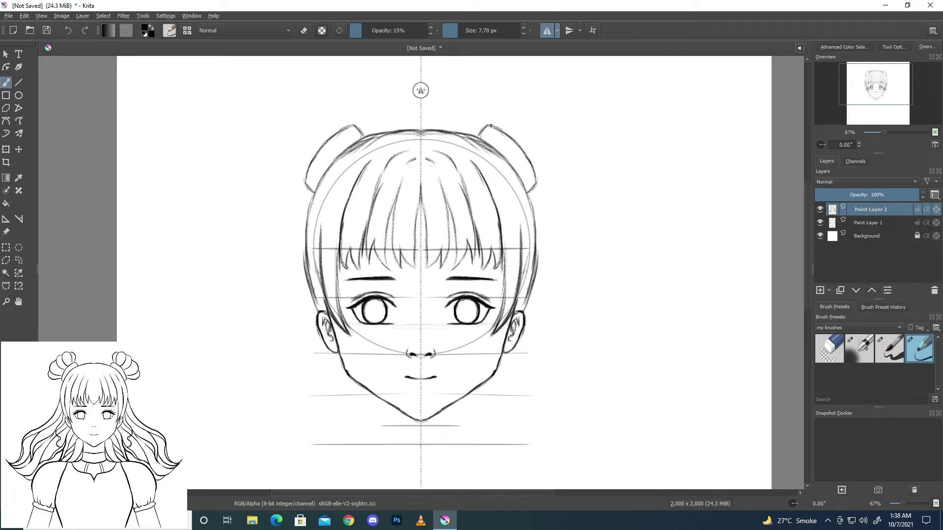
pyautogui.moveTo(490, 94); pyautogui.dragTo(485, 119)
pyautogui.moveTo(512, 90)
pyautogui.mouseDown()
pyautogui.moveTo(500, 96)
pyautogui.moveTo(499, 116)
pyautogui.moveTo(526, 128)
pyautogui.moveTo(514, 137)
pyautogui.moveTo(549, 138)
pyautogui.moveTo(518, 152)
pyautogui.moveTo(569, 165)
pyautogui.moveTo(540, 170)
pyautogui.moveTo(561, 168)
pyautogui.moveTo(560, 185)
pyautogui.moveTo(536, 184)
pyautogui.mouseUp()
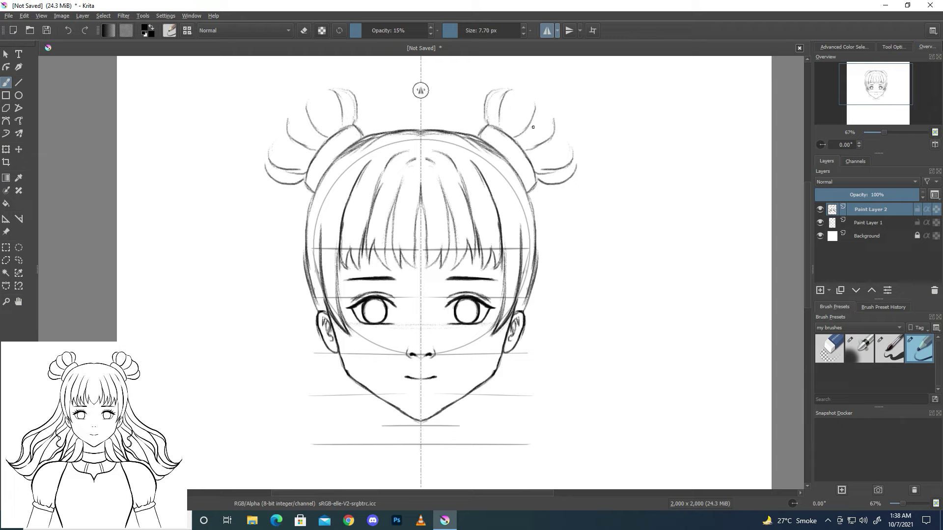
# - Refine the buns' upper and lower outlines and add scalloped lobes on top
pyautogui.moveTo(513, 89)
pyautogui.mouseDown()
pyautogui.moveTo(544, 104)
pyautogui.moveTo(557, 131)
pyautogui.moveTo(570, 132)
pyautogui.moveTo(575, 143)
pyautogui.moveTo(555, 168)
pyautogui.moveTo(562, 183)
pyautogui.mouseUp()
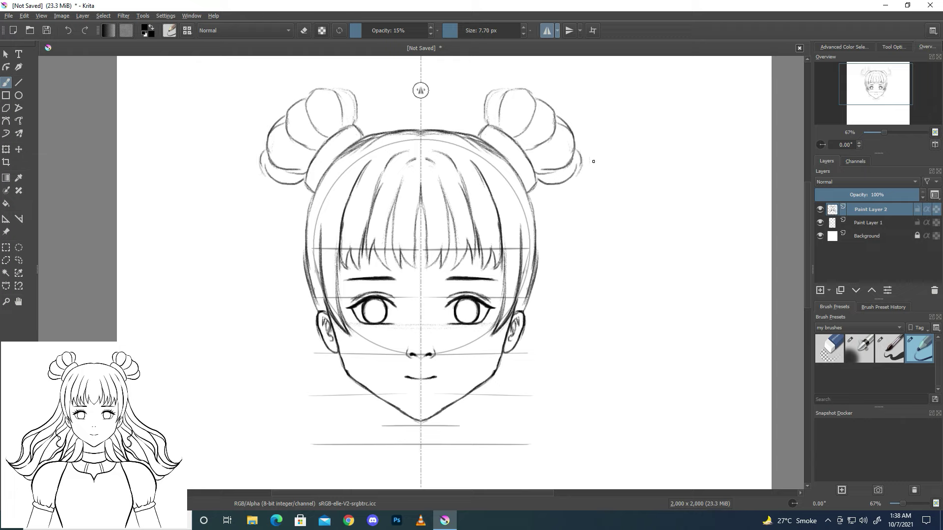
pyautogui.moveTo(488, 122)
pyautogui.mouseDown()
pyautogui.moveTo(487, 96)
pyautogui.moveTo(518, 90)
pyautogui.moveTo(491, 122)
pyautogui.mouseUp()
pyautogui.moveTo(557, 175); pyautogui.dragTo(536, 184)
pyautogui.moveTo(577, 151); pyautogui.dragTo(560, 180)
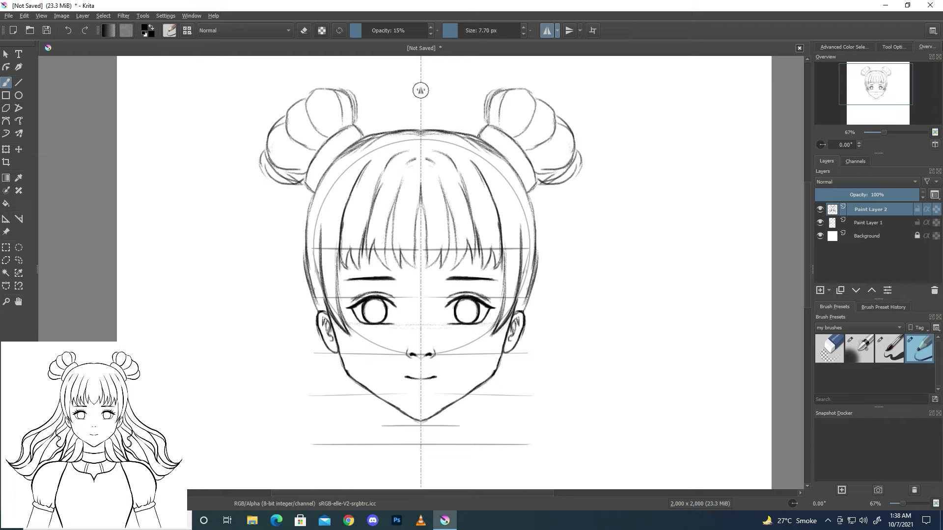
pyautogui.moveTo(543, 93)
pyautogui.mouseDown()
pyautogui.moveTo(570, 111)
pyautogui.moveTo(571, 127)
pyautogui.moveTo(552, 95)
pyautogui.moveTo(570, 99)
pyautogui.moveTo(583, 120)
pyautogui.moveTo(573, 134)
pyautogui.mouseUp()
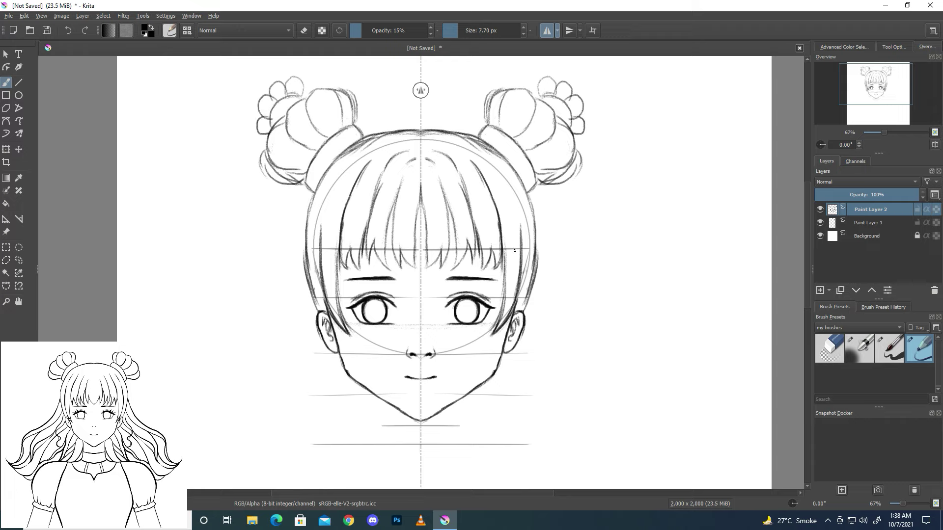
pyautogui.moveTo(532, 95); pyautogui.dragTo(538, 96)
# - Zoom out and sketch neck lines under the chin, undoing the overlong strokes
pyautogui.press('-')
pyautogui.press('-')
pyautogui.press('=')
pyautogui.moveTo(863, 106); pyautogui.dragTo(862, 111)
pyautogui.moveTo(426, 301); pyautogui.dragTo(429, 279)
pyautogui.moveTo(433, 239)
pyautogui.mouseDown()
pyautogui.moveTo(429, 319)
pyautogui.moveTo(401, 350)
pyautogui.mouseUp()
pyautogui.hotkey('ctrl', 'z')
pyautogui.hotkey('ctrl', 'z')
pyautogui.hotkey('ctrl', 'z')
pyautogui.hotkey('ctrl', 'z')
# - Sketch a V-shaped collar, the shoulders, torso guides and puffed sleeves
pyautogui.moveTo(427, 321)
pyautogui.mouseDown()
pyautogui.moveTo(401, 349)
pyautogui.moveTo(417, 331)
pyautogui.moveTo(504, 343)
pyautogui.mouseUp()
pyautogui.moveTo(404, 354); pyautogui.dragTo(522, 351)
pyautogui.moveTo(525, 161); pyautogui.dragTo(526, 333)
pyautogui.moveTo(528, 182); pyautogui.dragTo(525, 302)
pyautogui.moveTo(506, 344)
pyautogui.mouseDown()
pyautogui.moveTo(523, 363)
pyautogui.moveTo(533, 360)
pyautogui.moveTo(510, 385)
pyautogui.moveTo(493, 368)
pyautogui.mouseUp()
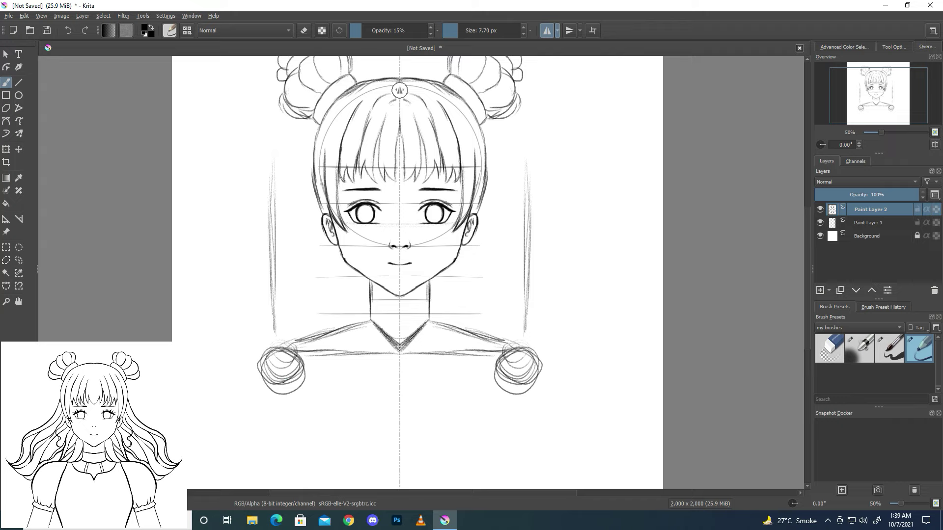
# - Sketch the arm lines toward the canvas bottom and the torso sides below the shoulders
pyautogui.moveTo(307, 355); pyautogui.dragTo(304, 476)
pyautogui.moveTo(301, 417); pyautogui.dragTo(305, 490)
pyautogui.moveTo(487, 354); pyautogui.dragTo(493, 390)
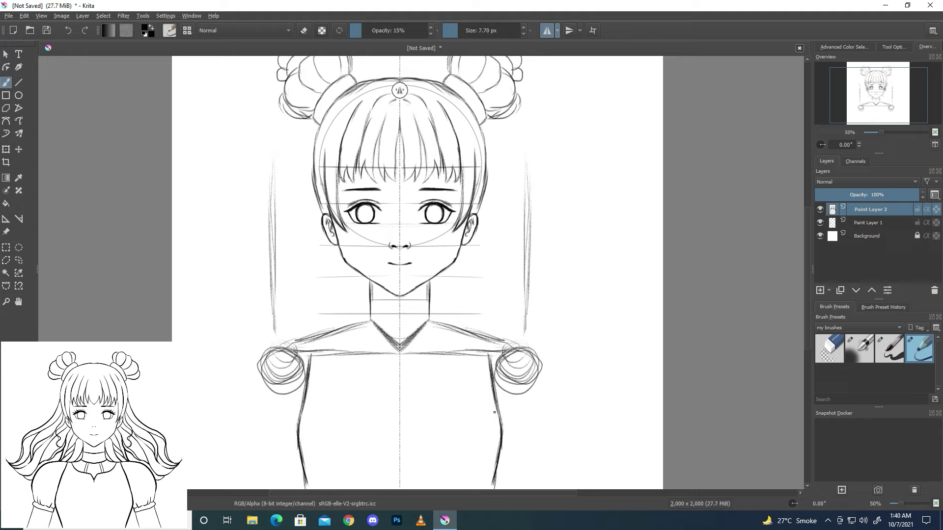
pyautogui.moveTo(471, 338); pyautogui.dragTo(495, 422)
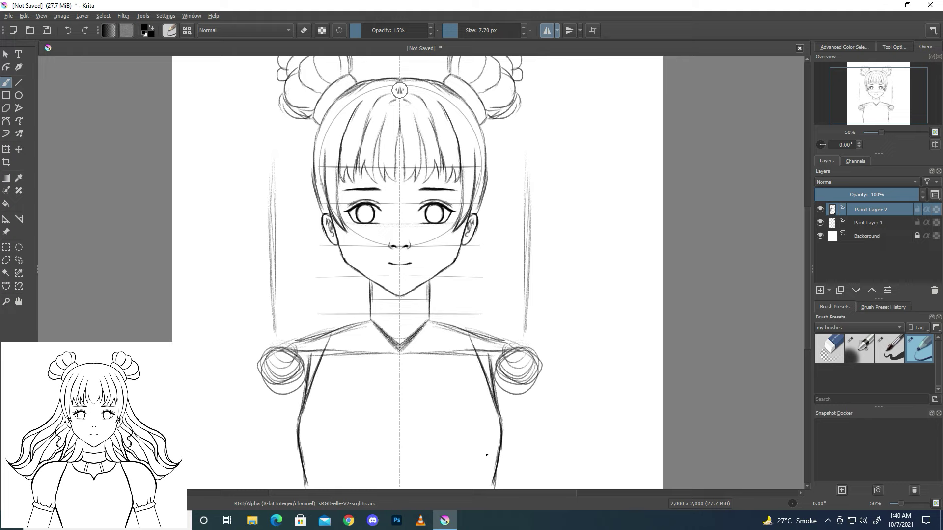
pyautogui.moveTo(467, 330)
pyautogui.mouseDown()
pyautogui.moveTo(475, 351)
pyautogui.moveTo(544, 371)
pyautogui.moveTo(553, 425)
pyautogui.mouseUp()
# - Sketch and refine the outer and inner sides of both arms
pyautogui.moveTo(542, 378); pyautogui.dragTo(556, 442)
pyautogui.moveTo(547, 398); pyautogui.dragTo(559, 455)
pyautogui.moveTo(548, 420); pyautogui.dragTo(561, 471)
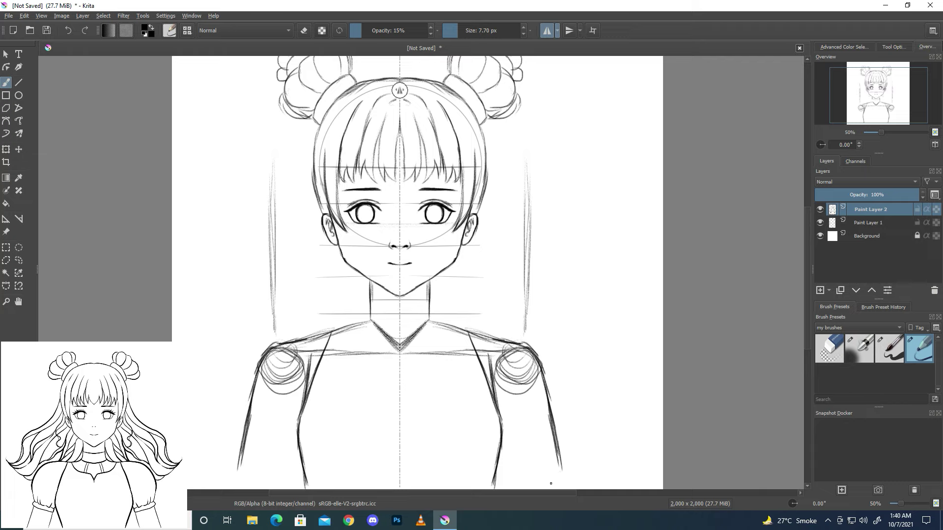
pyautogui.moveTo(502, 436); pyautogui.dragTo(514, 478)
pyautogui.moveTo(501, 443); pyautogui.dragTo(514, 488)
pyautogui.moveTo(554, 452); pyautogui.dragTo(569, 486)
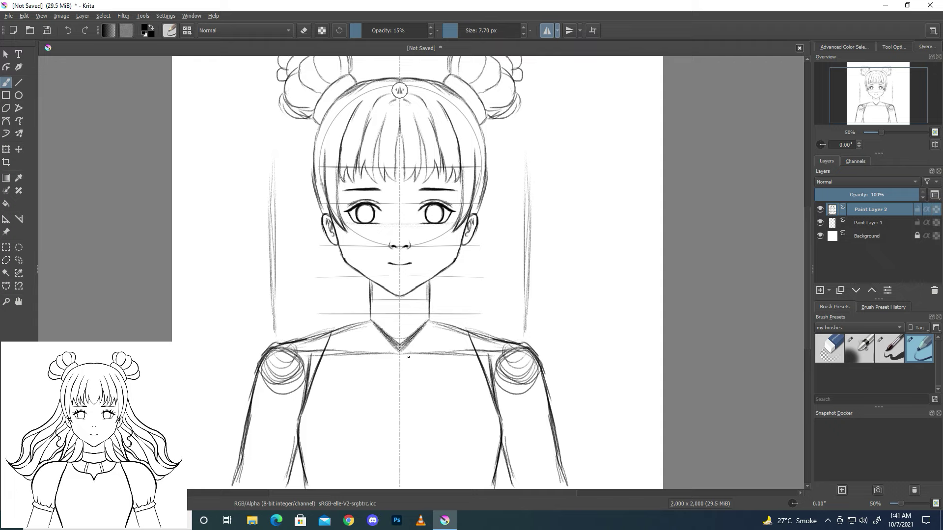
# - Darken the neck sides where they curve onto the shoulders
pyautogui.moveTo(427, 284)
pyautogui.mouseDown()
pyautogui.moveTo(430, 320)
pyautogui.moveTo(464, 336)
pyautogui.mouseUp()
pyautogui.moveTo(371, 299)
pyautogui.mouseDown()
pyautogui.moveTo(360, 333)
pyautogui.moveTo(316, 339)
pyautogui.mouseUp()
pyautogui.moveTo(369, 324); pyautogui.dragTo(330, 338)
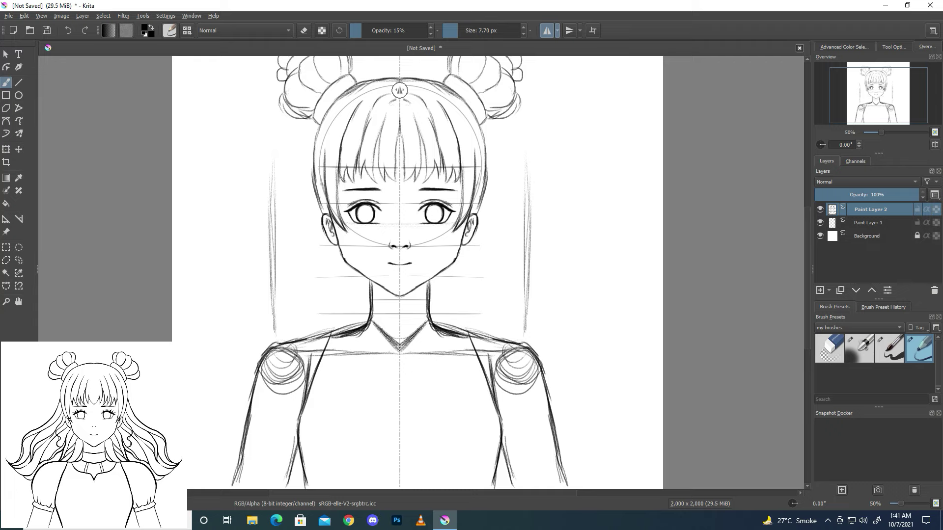
# - Erase the V neckline and stray shoulder strokes, then draw a curved collar band around the neck
pyautogui.click(829, 348)
pyautogui.moveTo(417, 332)
pyautogui.mouseDown()
pyautogui.moveTo(382, 356)
pyautogui.moveTo(334, 349)
pyautogui.moveTo(275, 376)
pyautogui.moveTo(270, 364)
pyautogui.moveTo(262, 388)
pyautogui.moveTo(307, 371)
pyautogui.mouseUp()
pyautogui.moveTo(489, 366); pyautogui.dragTo(498, 388)
pyautogui.moveTo(457, 317)
pyautogui.mouseDown()
pyautogui.moveTo(453, 327)
pyautogui.moveTo(461, 317)
pyautogui.moveTo(483, 336)
pyautogui.moveTo(461, 330)
pyautogui.mouseUp()
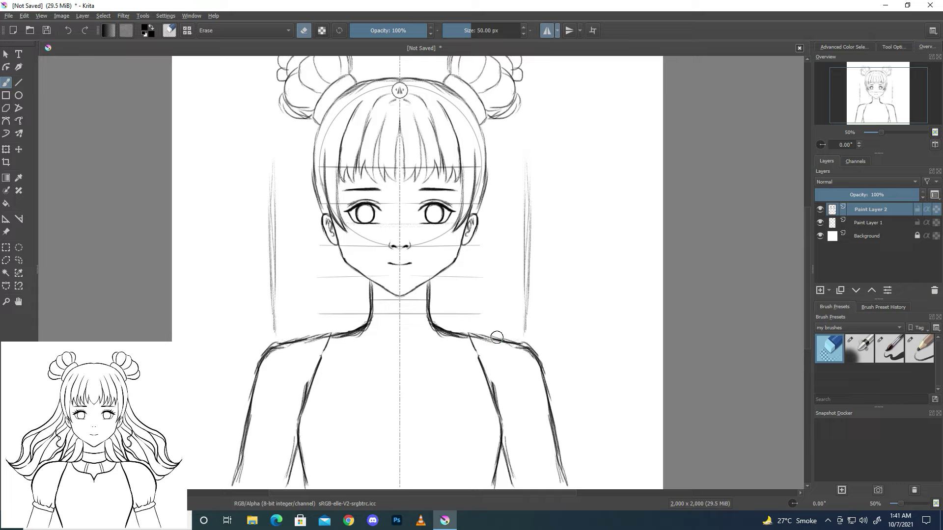
pyautogui.moveTo(286, 337); pyautogui.dragTo(269, 349)
pyautogui.press('/')
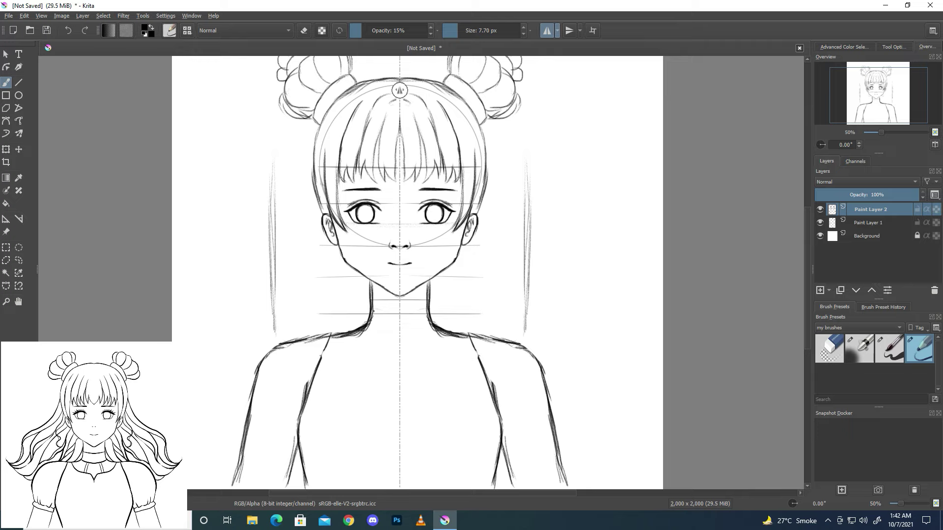
pyautogui.moveTo(370, 308)
pyautogui.mouseDown()
pyautogui.moveTo(398, 315)
pyautogui.moveTo(367, 330)
pyautogui.moveTo(399, 339)
pyautogui.moveTo(376, 335)
pyautogui.moveTo(315, 373)
pyautogui.mouseUp()
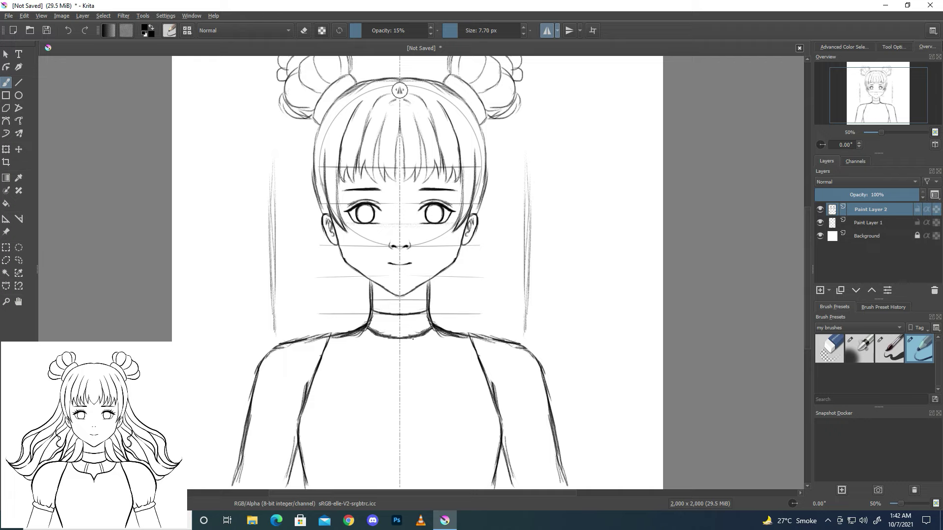
# - Sketch fold lines below the collar and double cuff lines on the puffed sleeves
pyautogui.moveTo(415, 341); pyautogui.dragTo(428, 364)
pyautogui.moveTo(417, 336)
pyautogui.mouseDown()
pyautogui.moveTo(428, 364)
pyautogui.moveTo(455, 346)
pyautogui.moveTo(400, 380)
pyautogui.moveTo(407, 371)
pyautogui.mouseUp()
pyautogui.moveTo(244, 437); pyautogui.dragTo(297, 458)
pyautogui.moveTo(240, 435); pyautogui.dragTo(294, 470)
pyautogui.moveTo(241, 436)
pyautogui.mouseDown()
pyautogui.moveTo(303, 333)
pyautogui.moveTo(249, 367)
pyautogui.moveTo(241, 431)
pyautogui.mouseUp()
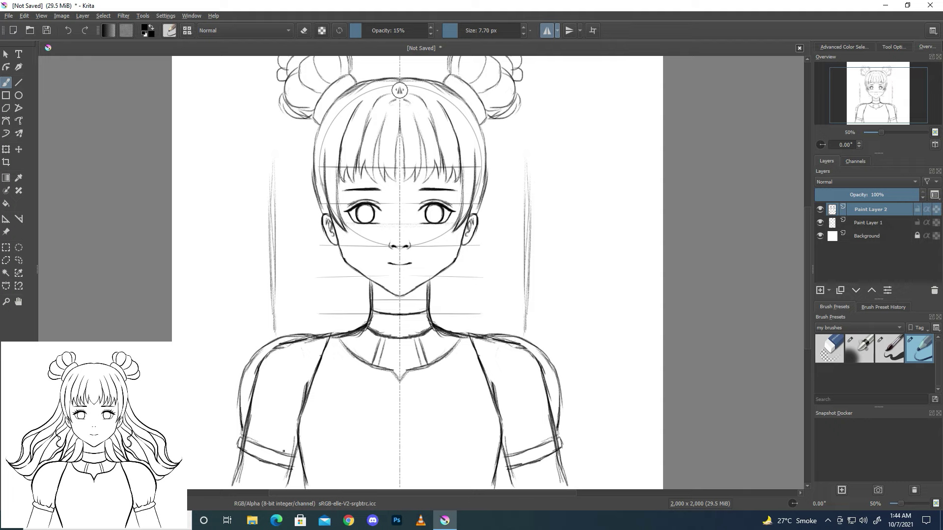
# - Lighten the shoulder and upper-arm lines with the eraser
pyautogui.click(829, 348)
pyautogui.moveTo(491, 339)
pyautogui.mouseDown()
pyautogui.moveTo(542, 383)
pyautogui.moveTo(550, 422)
pyautogui.moveTo(548, 395)
pyautogui.moveTo(492, 376)
pyautogui.mouseUp()
pyautogui.moveTo(850, 88); pyautogui.dragTo(869, 104)
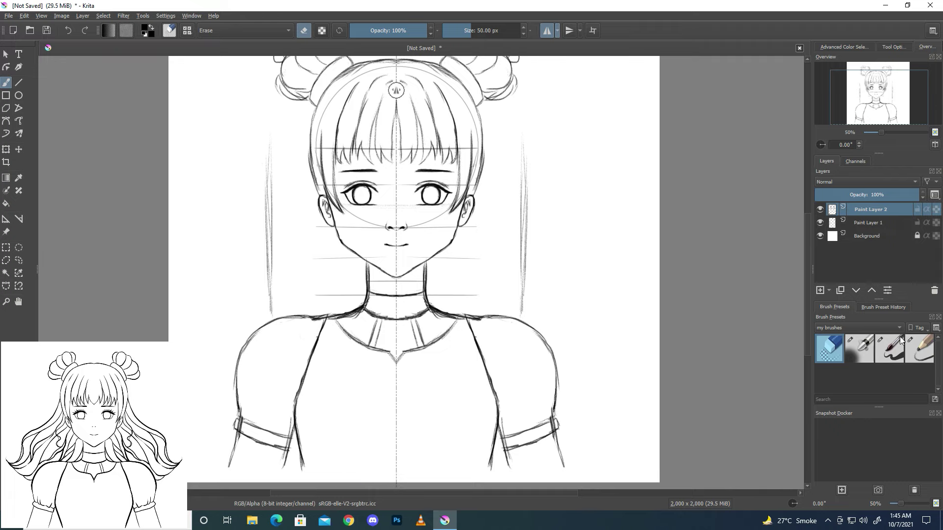
# - Extend the sleeve lines down to the bottom of the canvas
pyautogui.click(918, 348)
pyautogui.moveTo(303, 462); pyautogui.dragTo(304, 482)
pyautogui.moveTo(287, 449); pyautogui.dragTo(282, 482)
pyautogui.moveTo(231, 447); pyautogui.dragTo(224, 483)
pyautogui.press('/')
pyautogui.moveTo(862, 124); pyautogui.dragTo(858, 124)
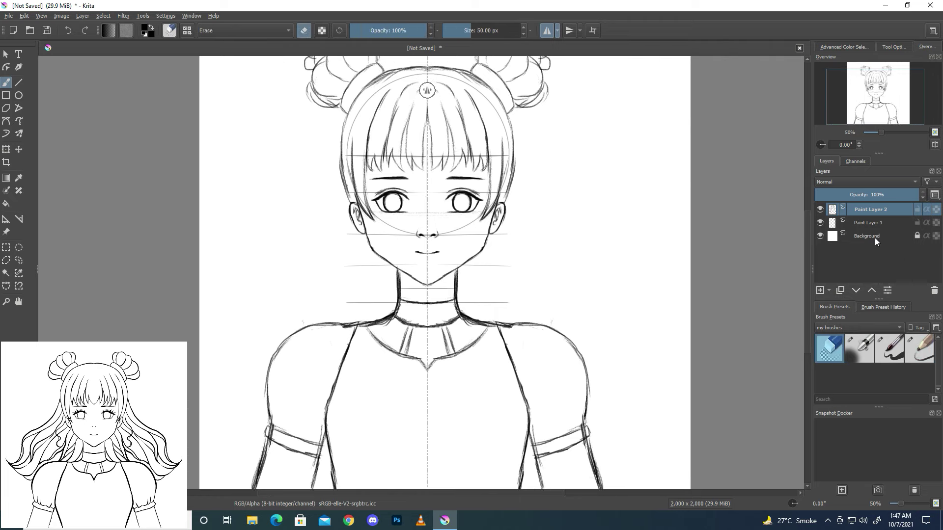
# - Hide the Paint Layer 1 guides, return to Paint Layer 2, turn off mirroring and zoom onto the face
pyautogui.click(876, 224)
pyautogui.click(819, 223)
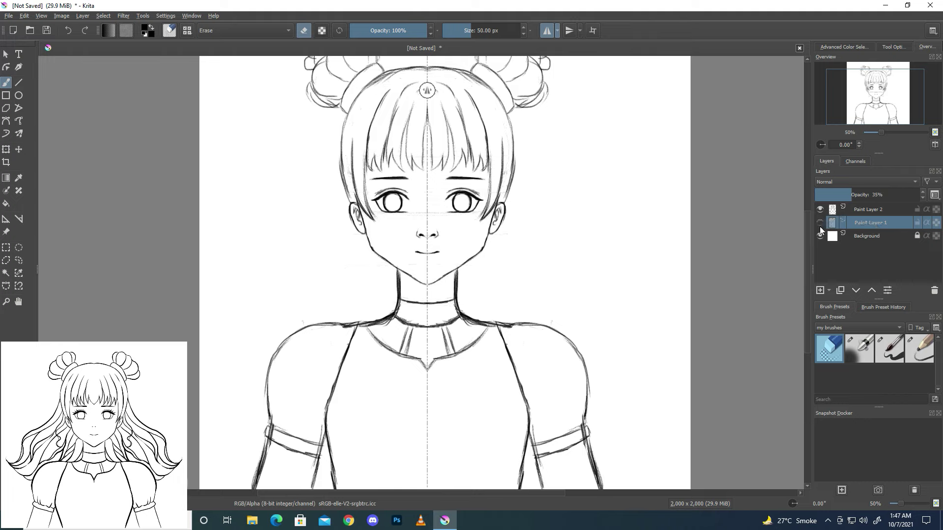
pyautogui.click(846, 210)
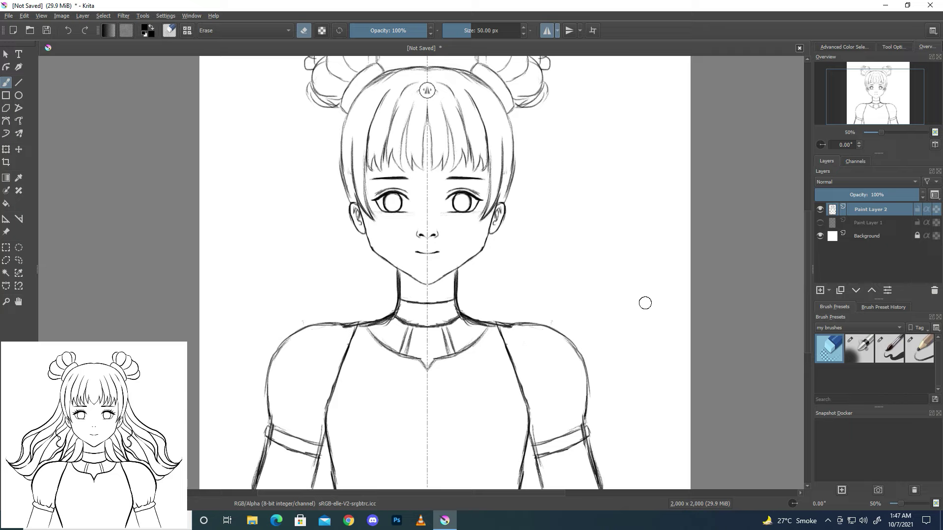
pyautogui.click(545, 30)
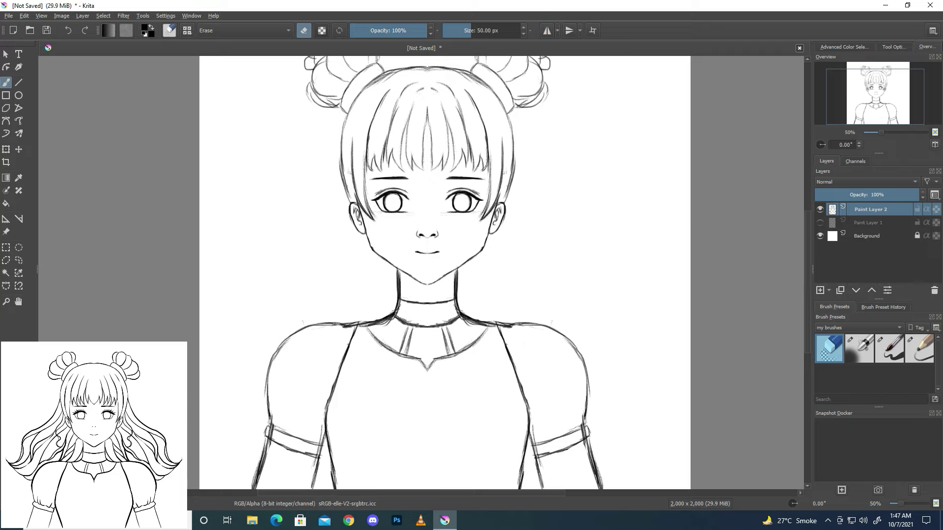
pyautogui.scroll(1, 885, 133)
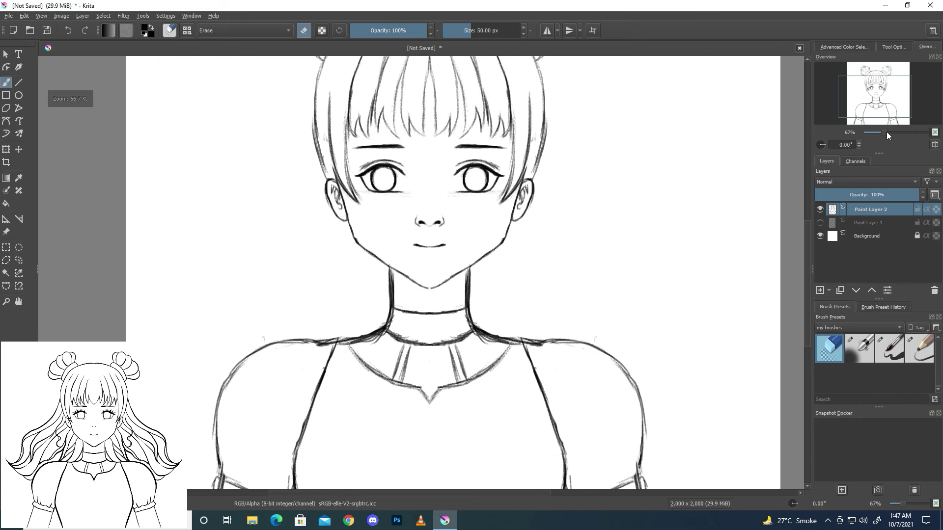
pyautogui.scroll(2, 499, 184)
pyautogui.press('/')
pyautogui.moveTo(879, 93); pyautogui.dragTo(871, 104)
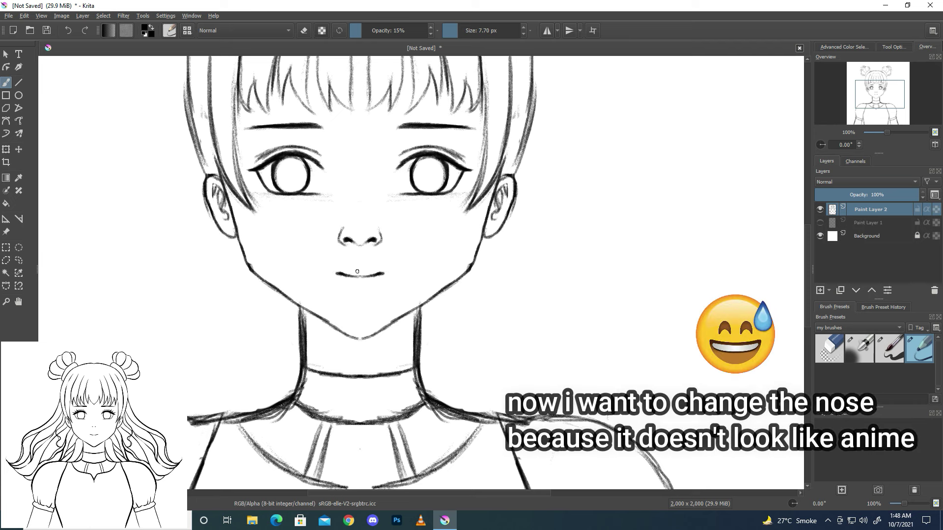
# - Erase the old nose and show the Paint Layer 1 guides again
pyautogui.click(829, 353)
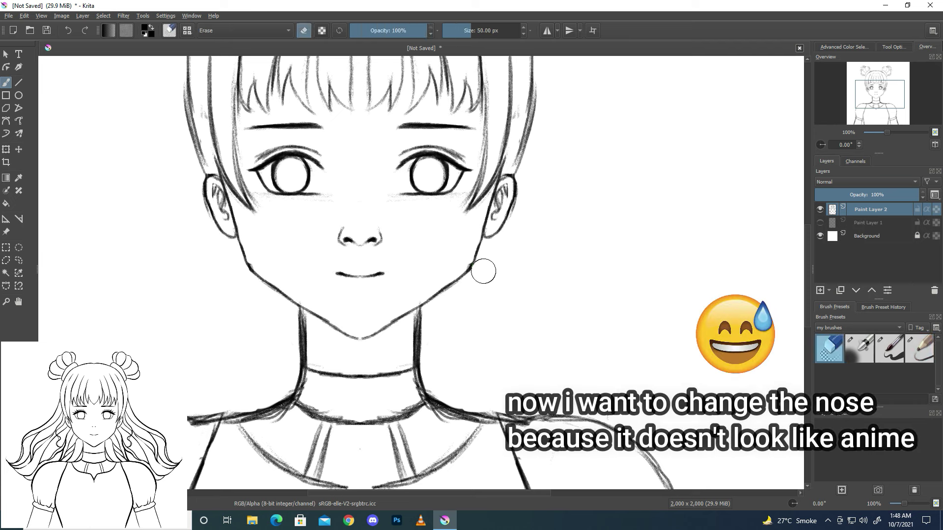
pyautogui.moveTo(354, 239)
pyautogui.mouseDown()
pyautogui.moveTo(366, 244)
pyautogui.moveTo(344, 235)
pyautogui.mouseUp()
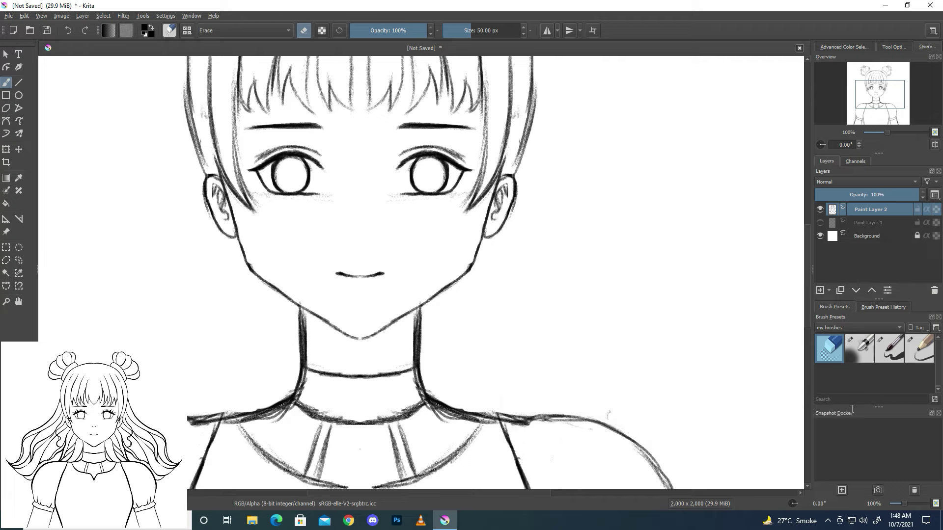
pyautogui.click(820, 223)
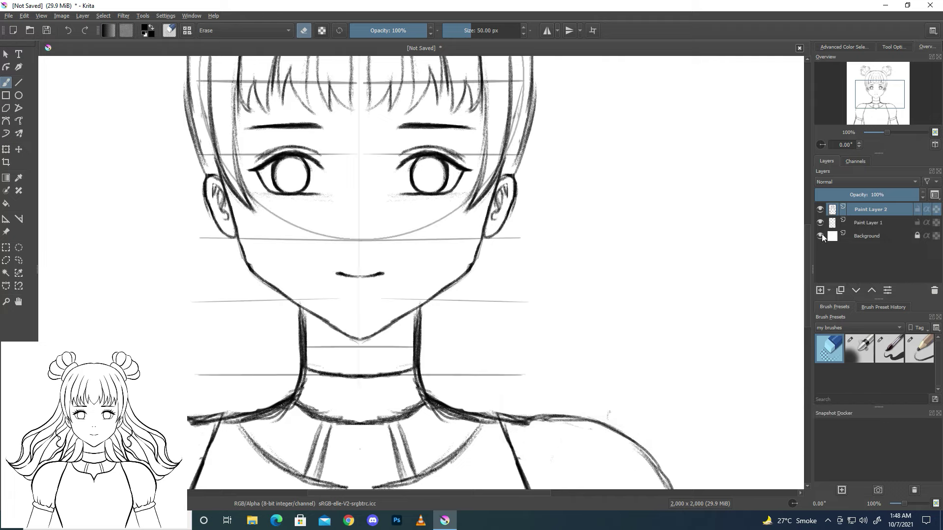
pyautogui.click(924, 362)
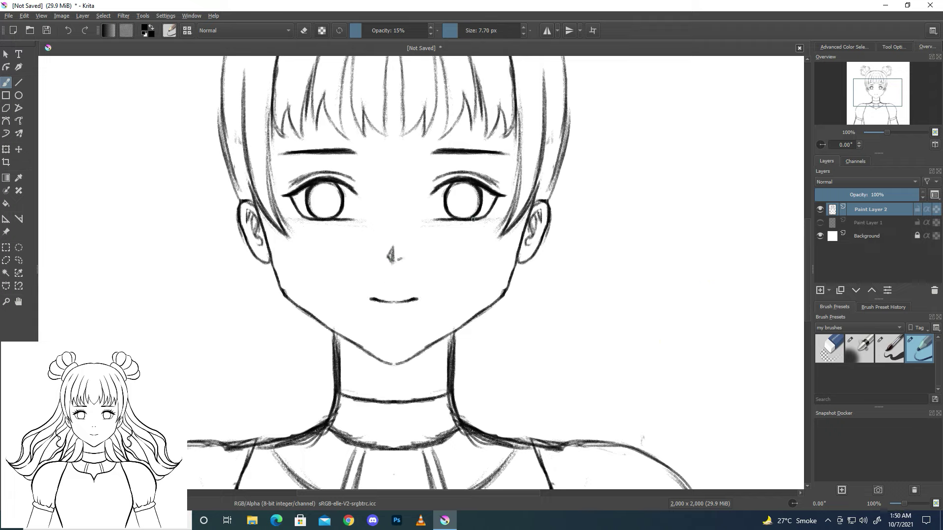
# - Fade Paint Layer 2's opacity step by step down to about 24%
pyautogui.press('-')
pyautogui.press('-')
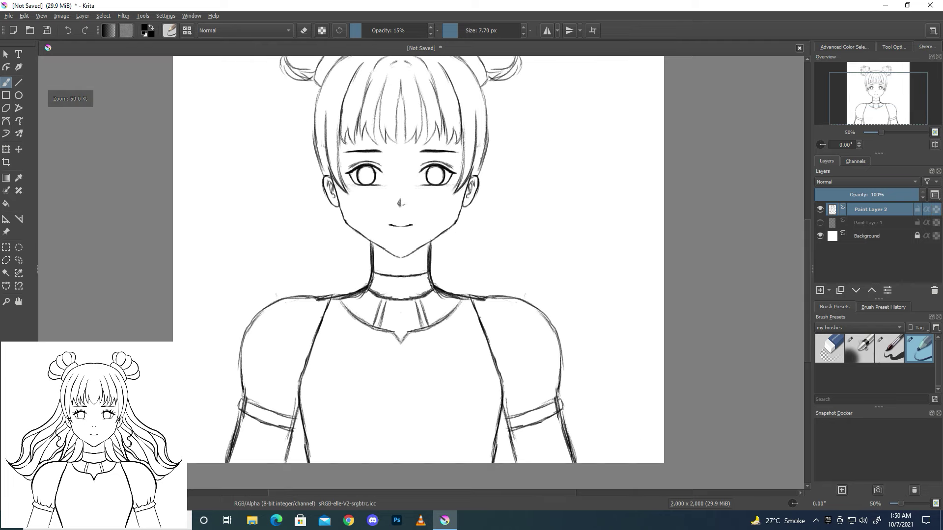
pyautogui.moveTo(906, 91); pyautogui.dragTo(904, 85)
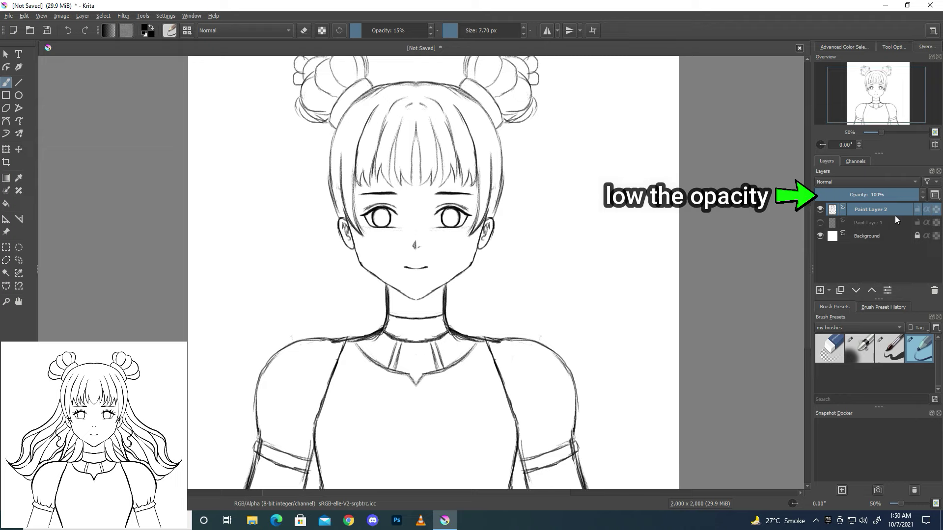
pyautogui.moveTo(902, 202); pyautogui.dragTo(870, 201)
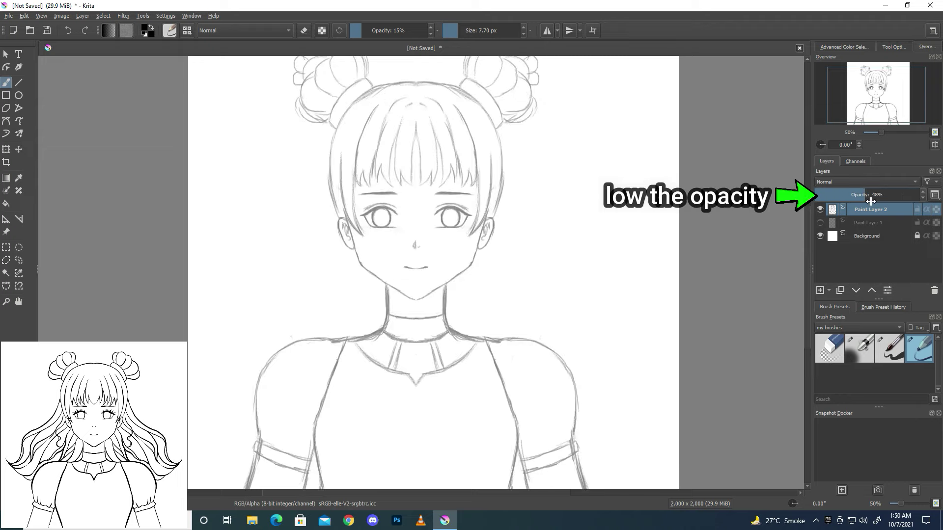
pyautogui.moveTo(868, 201); pyautogui.dragTo(855, 202)
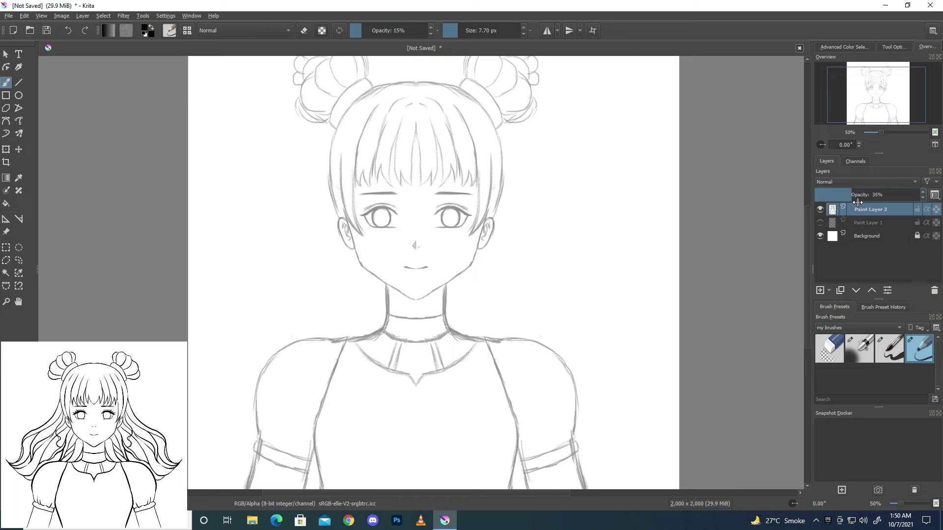
pyautogui.scroll(2, 583, 210)
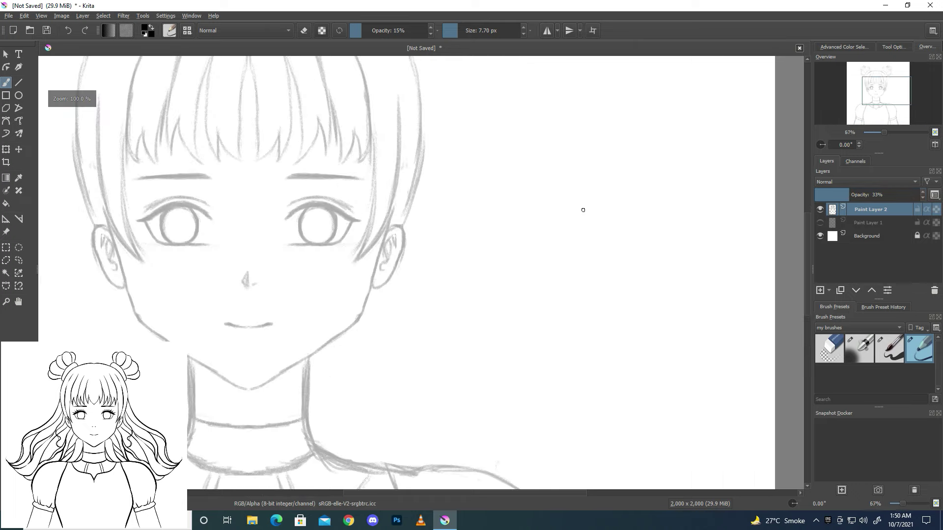
pyautogui.moveTo(888, 101); pyautogui.dragTo(878, 100)
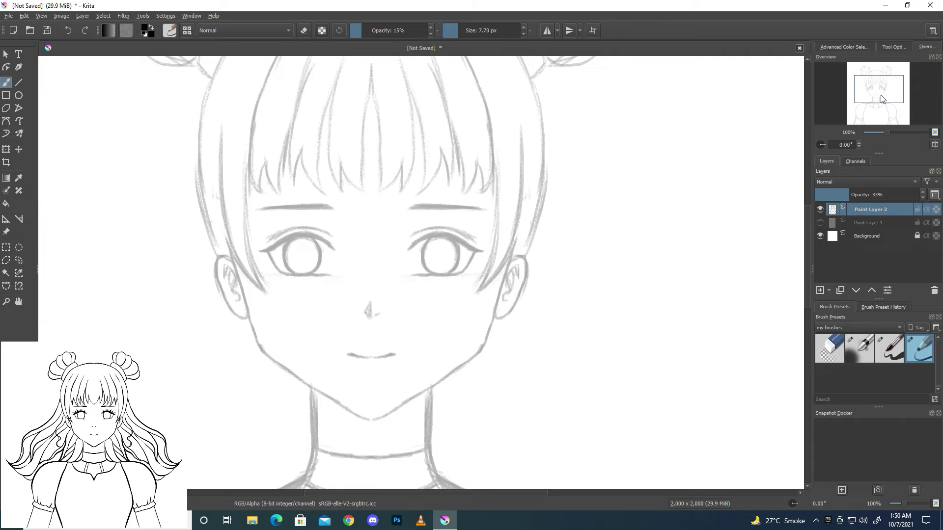
pyautogui.click(866, 131)
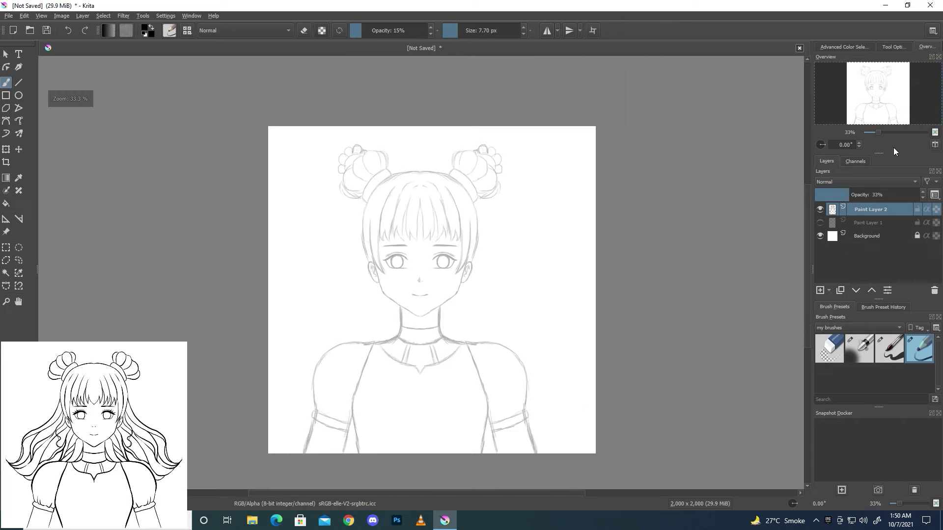
pyautogui.moveTo(852, 199); pyautogui.dragTo(845, 201)
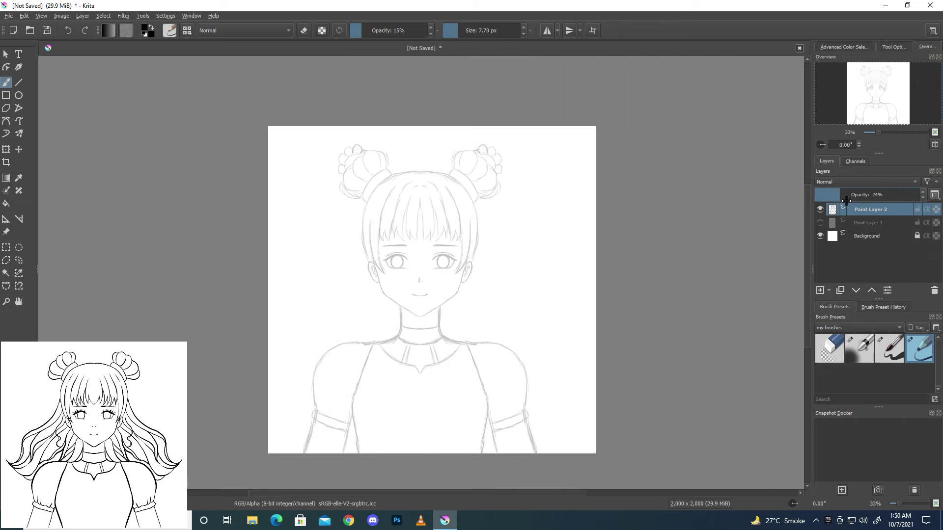
# - Add a new Paint Layer 3 for the lineart and centre the sketch in view
pyautogui.click(819, 290)
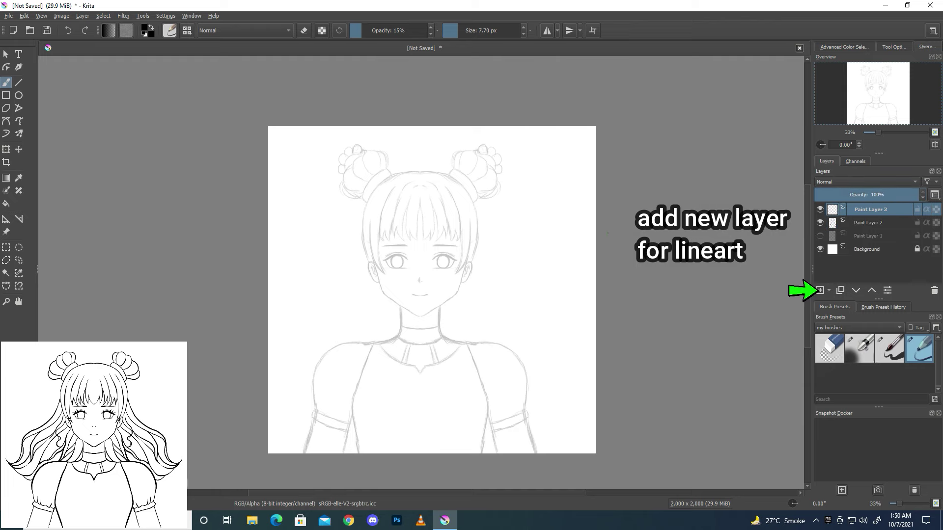
pyautogui.scroll(2, 608, 233)
pyautogui.moveTo(863, 102); pyautogui.dragTo(845, 102)
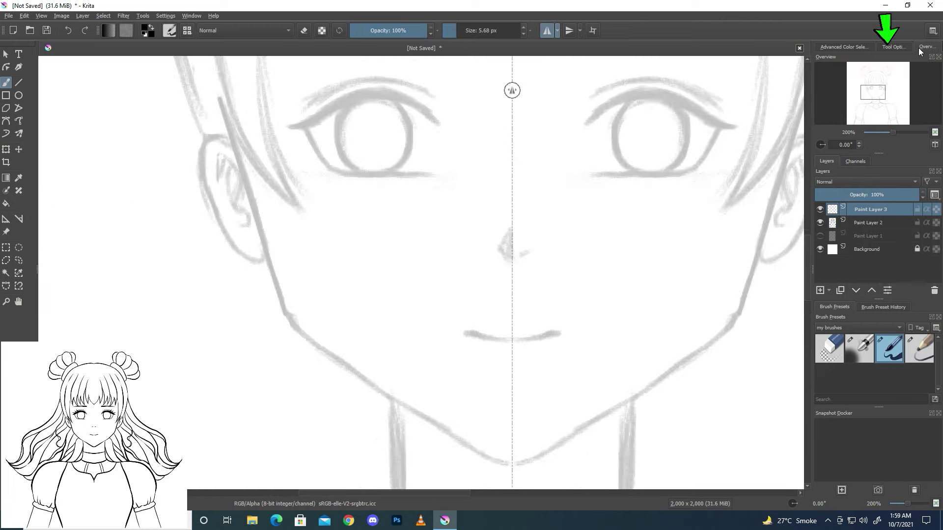
# - Set brush smoothing to Stabilizer (distance 51.5, delay 33 px), then test and undo a stroke
pyautogui.click(894, 46)
pyautogui.click(900, 70)
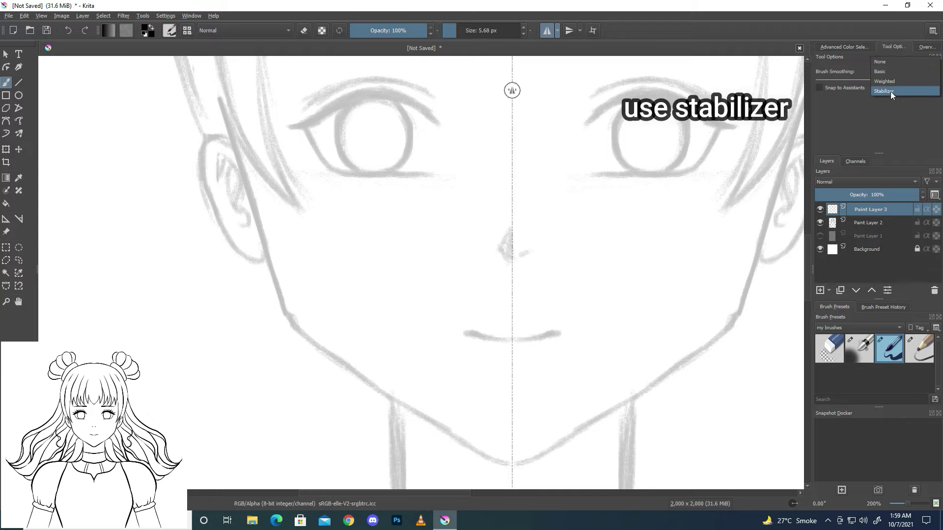
pyautogui.click(891, 90)
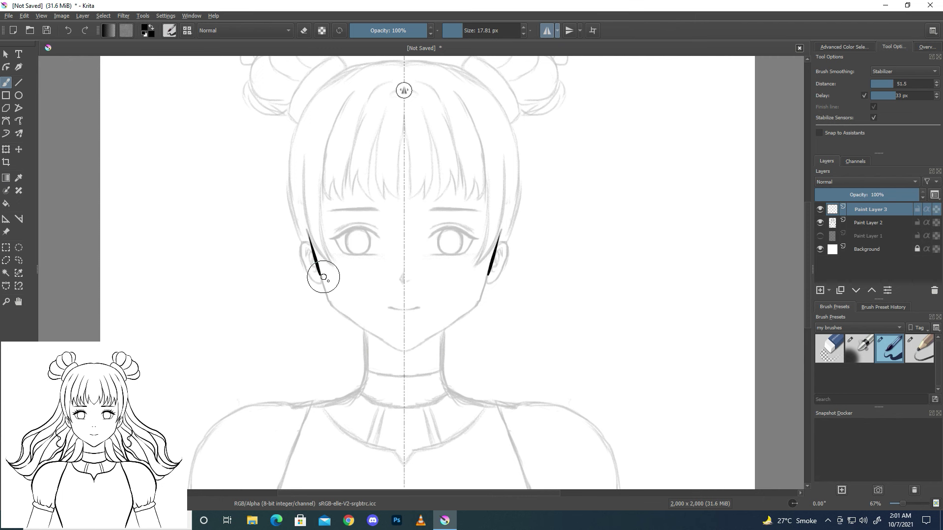
pyautogui.moveTo(307, 231)
pyautogui.mouseDown()
pyautogui.moveTo(347, 313)
pyautogui.moveTo(346, 306)
pyautogui.mouseUp()
pyautogui.hotkey('ctrl', 'z')
pyautogui.click(928, 48)
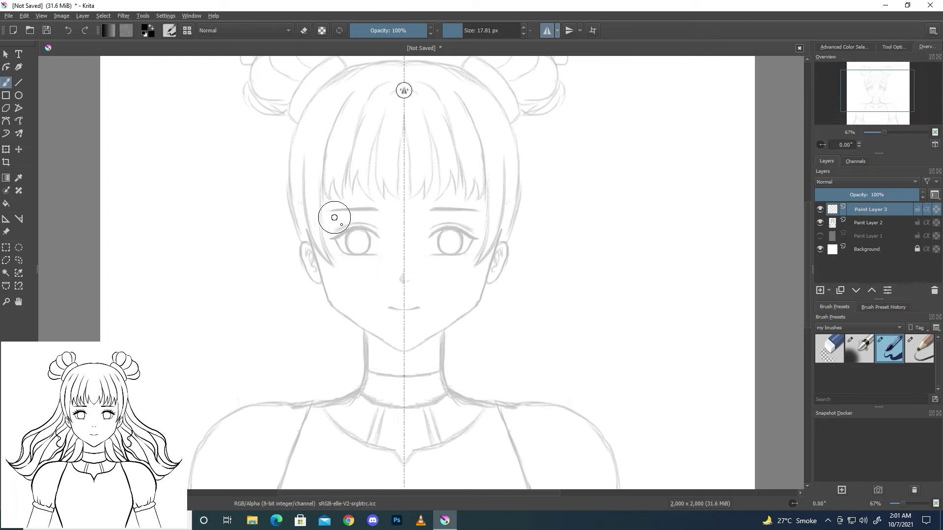
# - Ink the mirrored jaw outline, briefly hiding the sketch layer to check it
pyautogui.scroll(2, 334, 215)
pyautogui.moveTo(865, 92); pyautogui.dragTo(866, 99)
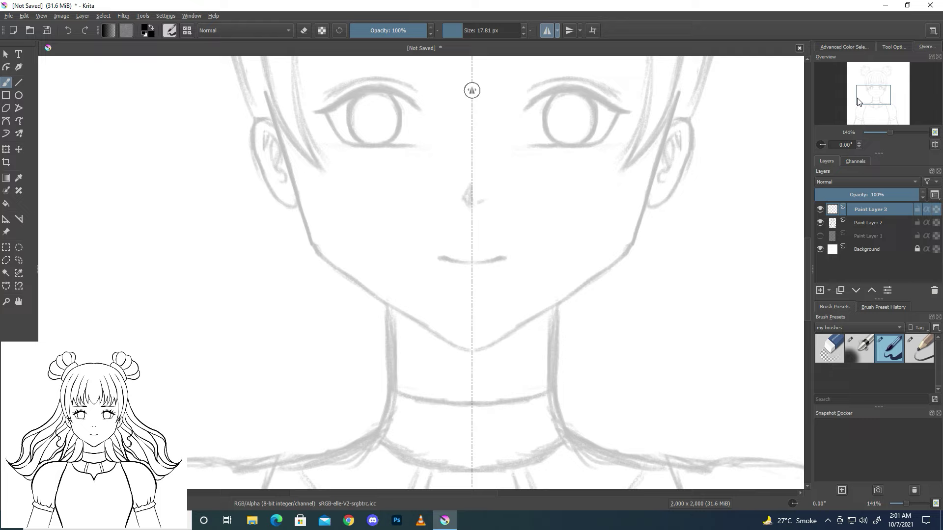
pyautogui.moveTo(305, 218); pyautogui.dragTo(340, 266)
pyautogui.hotkey('ctrl', 'z')
pyautogui.moveTo(265, 91)
pyautogui.mouseDown()
pyautogui.moveTo(322, 248)
pyautogui.moveTo(391, 306)
pyautogui.moveTo(471, 352)
pyautogui.mouseUp()
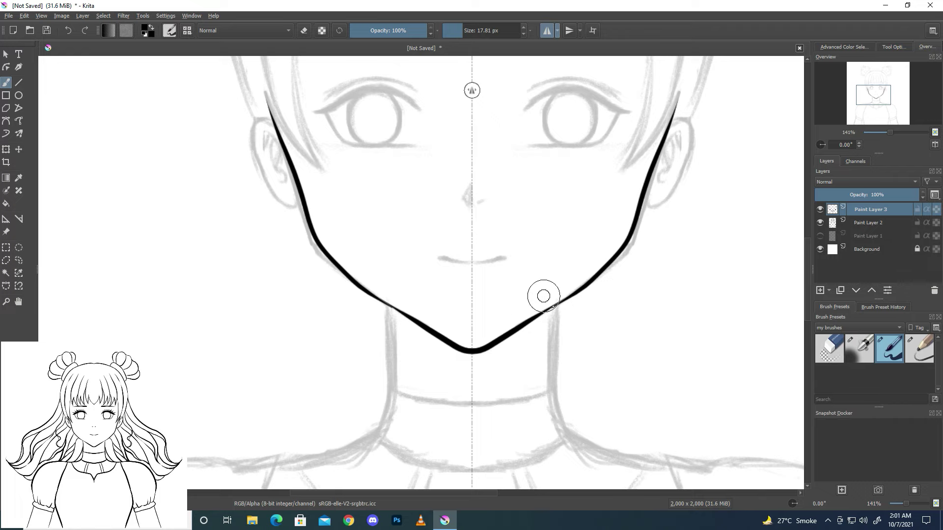
pyautogui.click(819, 222)
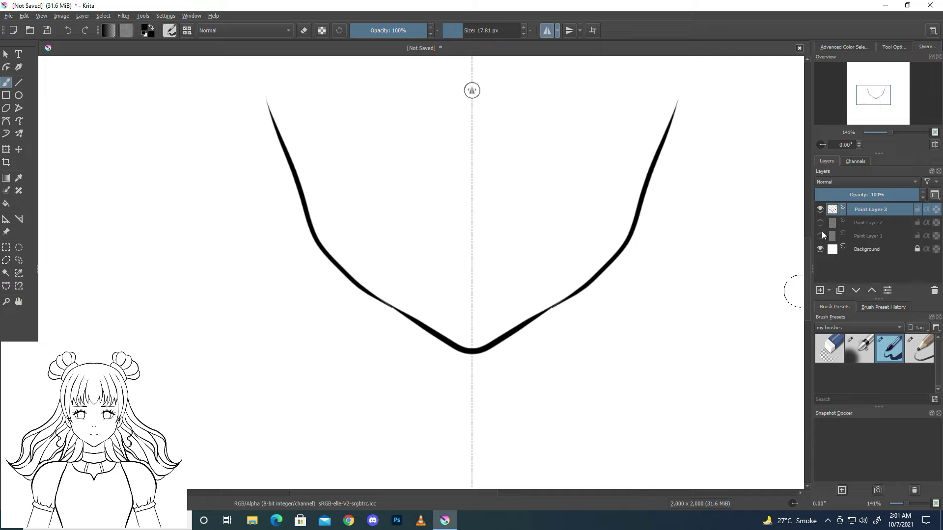
pyautogui.click(820, 223)
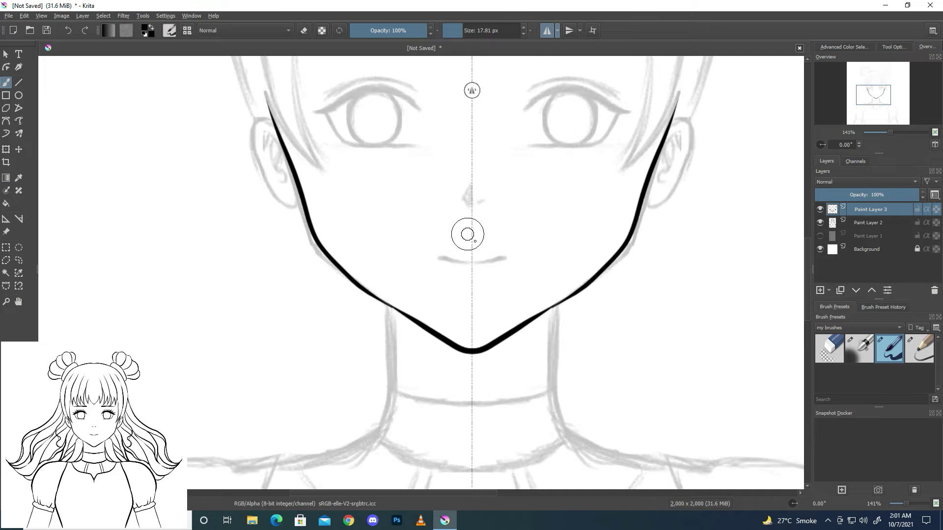
# - Ink the mouth line and the two nostrils beside the nose
pyautogui.scroll(2, 417, 252)
pyautogui.moveTo(557, 285)
pyautogui.mouseDown()
pyautogui.moveTo(588, 280)
pyautogui.moveTo(536, 287)
pyautogui.moveTo(595, 279)
pyautogui.mouseUp()
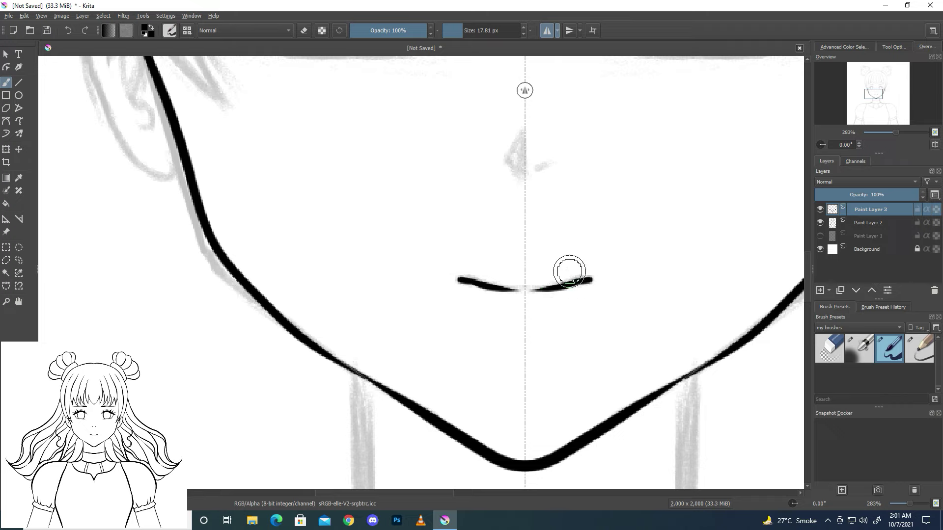
pyautogui.moveTo(540, 168); pyautogui.dragTo(556, 164)
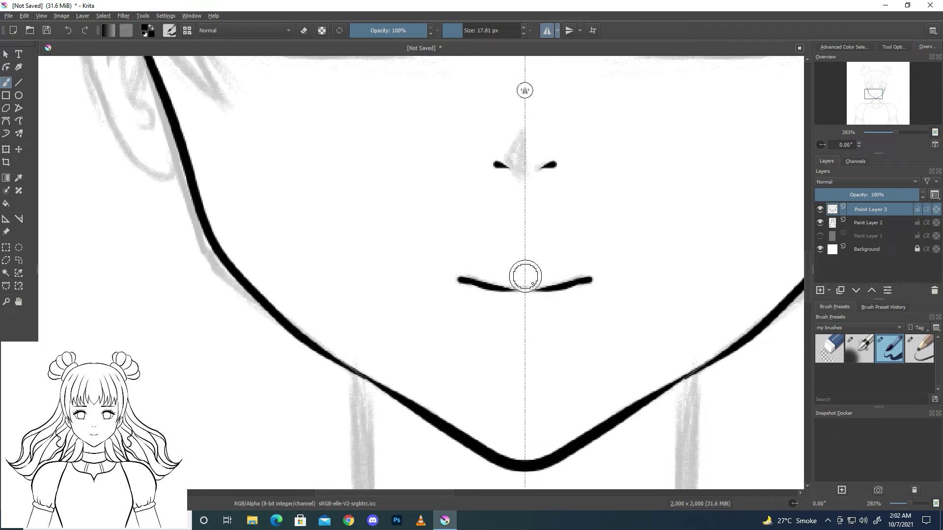
pyautogui.moveTo(875, 95); pyautogui.dragTo(881, 90)
pyautogui.moveTo(485, 270); pyautogui.dragTo(470, 164)
# - Ink the iris arcs on both eyes, retrying with several undos
pyautogui.moveTo(515, 266); pyautogui.dragTo(549, 224)
pyautogui.hotkey('ctrl', 'z')
pyautogui.moveTo(520, 268)
pyautogui.mouseDown()
pyautogui.moveTo(559, 196)
pyautogui.moveTo(530, 172)
pyautogui.mouseUp()
pyautogui.hotkey('ctrl', 'z')
pyautogui.hotkey('ctrl', 'z')
pyautogui.hotkey('ctrl', 'z')
pyautogui.moveTo(515, 274)
pyautogui.mouseDown()
pyautogui.moveTo(533, 169)
pyautogui.moveTo(522, 263)
pyautogui.mouseUp()
pyautogui.hotkey('ctrl', 'z')
pyautogui.hotkey('ctrl', 'z')
pyautogui.moveTo(533, 162)
pyautogui.mouseDown()
pyautogui.moveTo(529, 267)
pyautogui.moveTo(541, 172)
pyautogui.moveTo(518, 267)
pyautogui.mouseUp()
pyautogui.hotkey('ctrl', 'z')
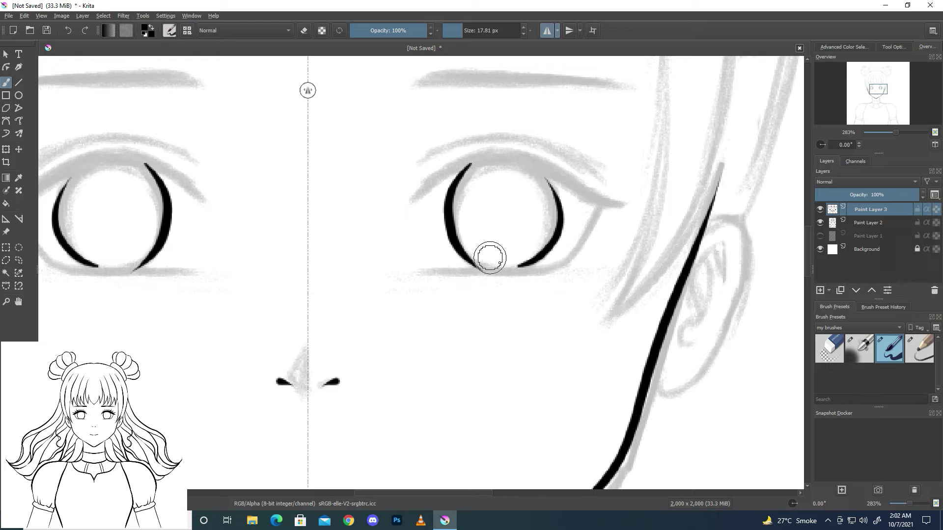
# - Ink the upper and lower eyelids with tapered tails and thicker outer corners
pyautogui.moveTo(414, 200)
pyautogui.mouseDown()
pyautogui.moveTo(479, 157)
pyautogui.moveTo(629, 199)
pyautogui.mouseUp()
pyautogui.moveTo(453, 169)
pyautogui.mouseDown()
pyautogui.moveTo(429, 185)
pyautogui.moveTo(504, 153)
pyautogui.moveTo(593, 193)
pyautogui.mouseUp()
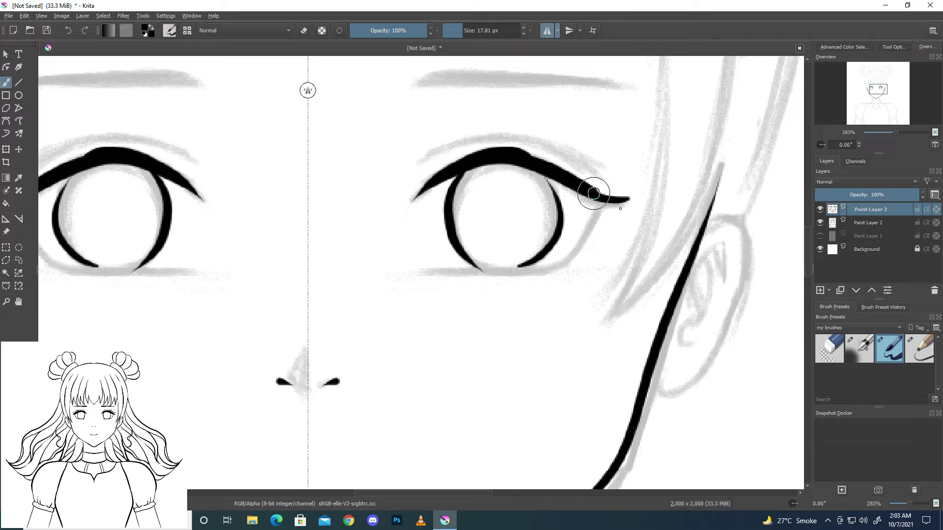
pyautogui.moveTo(496, 151)
pyautogui.mouseDown()
pyautogui.moveTo(539, 153)
pyautogui.moveTo(592, 193)
pyautogui.moveTo(434, 182)
pyautogui.moveTo(531, 143)
pyautogui.moveTo(610, 198)
pyautogui.mouseUp()
pyautogui.hotkey('ctrl', 'z')
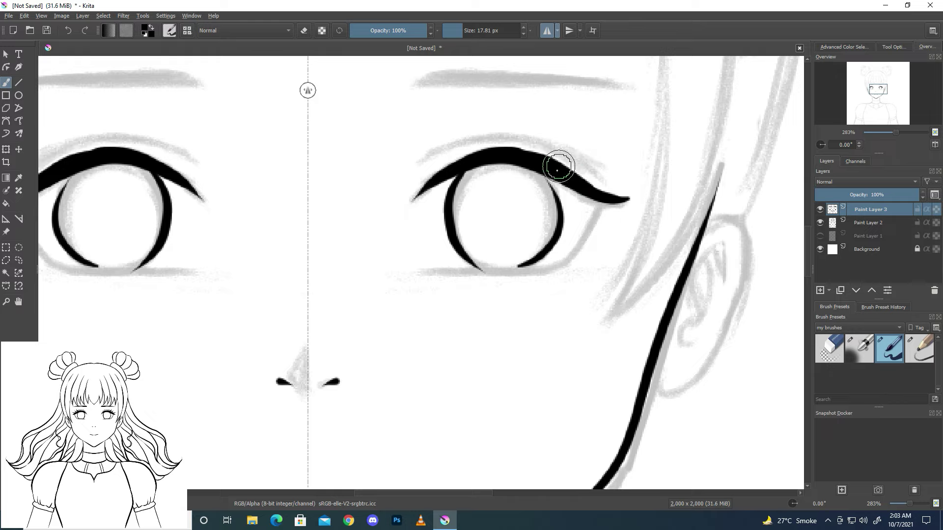
pyautogui.moveTo(423, 270)
pyautogui.mouseDown()
pyautogui.moveTo(552, 266)
pyautogui.moveTo(614, 197)
pyautogui.mouseUp()
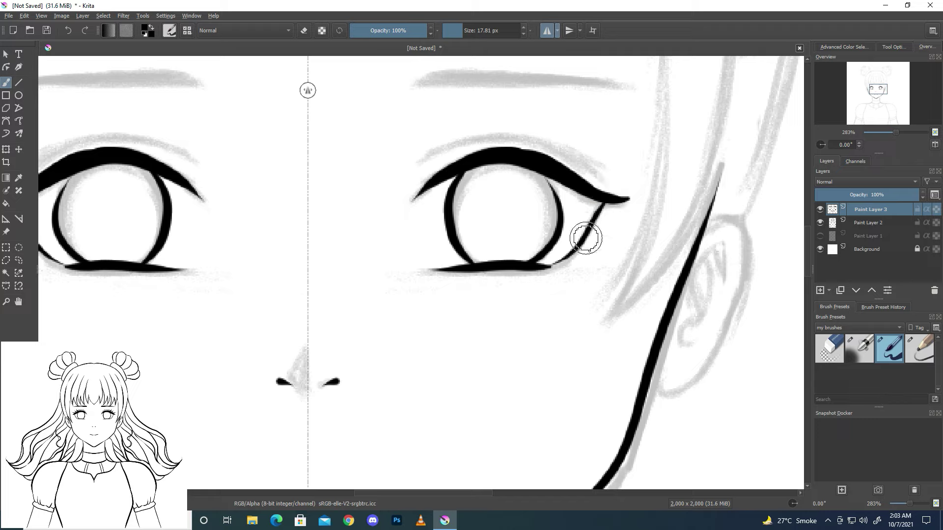
pyautogui.moveTo(540, 265); pyautogui.dragTo(591, 235)
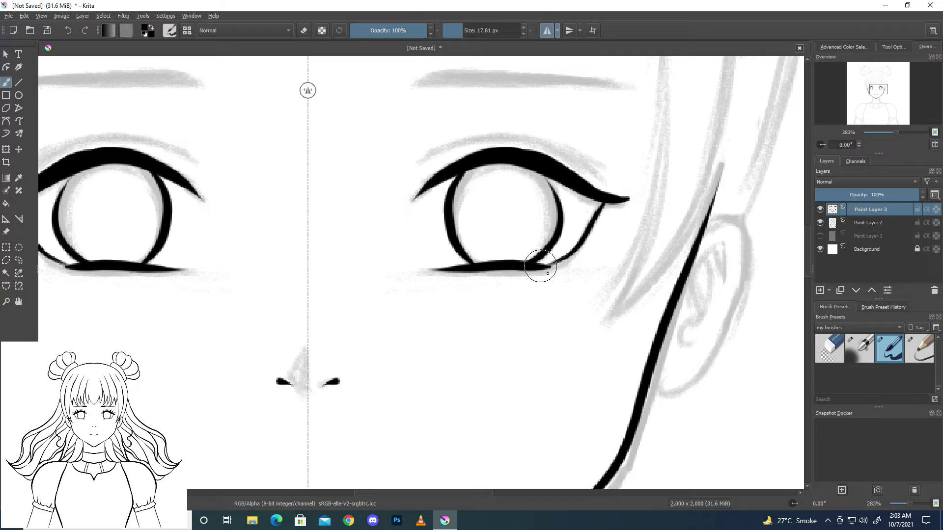
pyautogui.press('1')
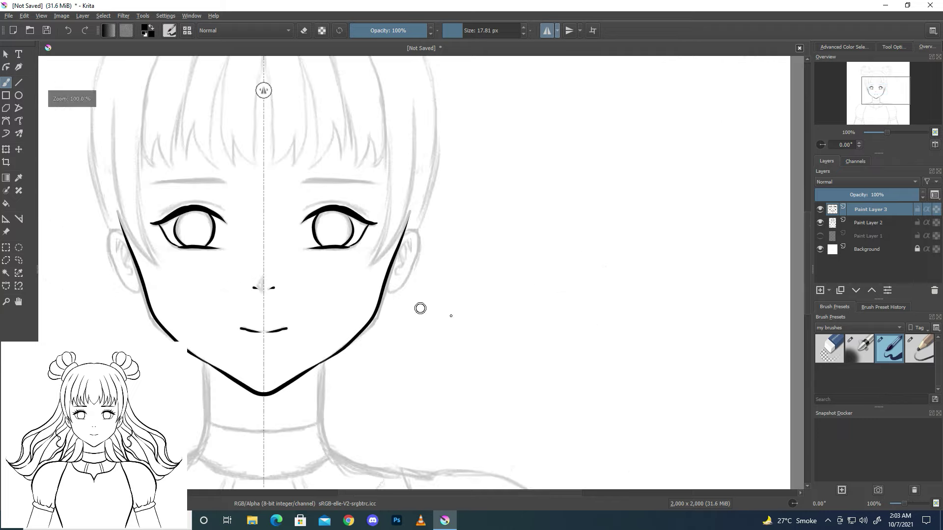
pyautogui.scroll(3, 677, 190)
# - Reduce the brush to about 11 px and ink the ear outline
pyautogui.click(872, 89)
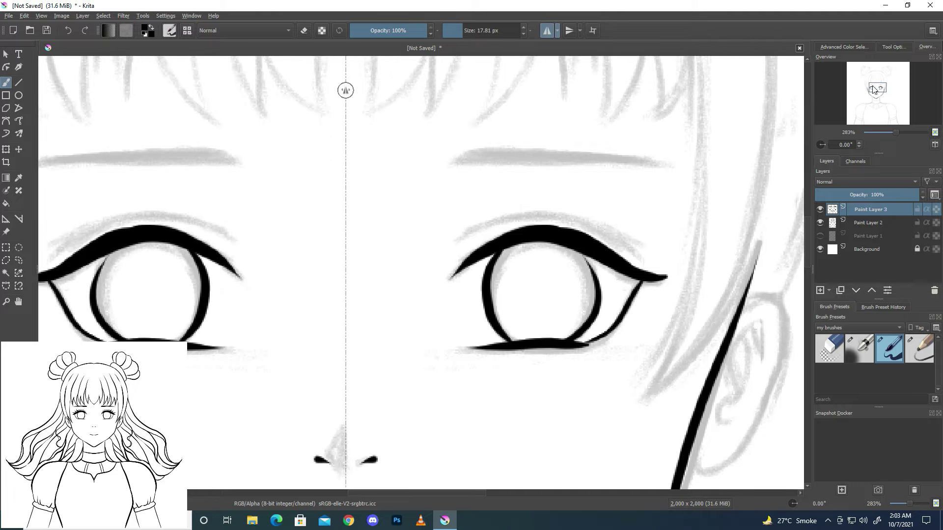
pyautogui.moveTo(492, 219)
pyautogui.keyDown('shift'); pyautogui.mouseDown()
pyautogui.moveTo(459, 238)
pyautogui.moveTo(621, 239)
pyautogui.moveTo(641, 249)
pyautogui.mouseUp(); pyautogui.keyUp('shift')
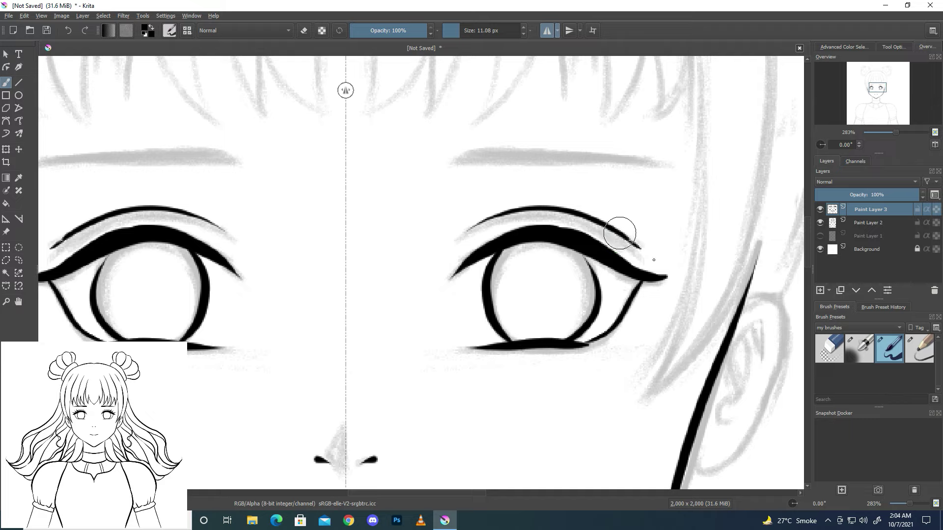
pyautogui.scroll(-5, 620, 233)
pyautogui.scroll(4, 499, 318)
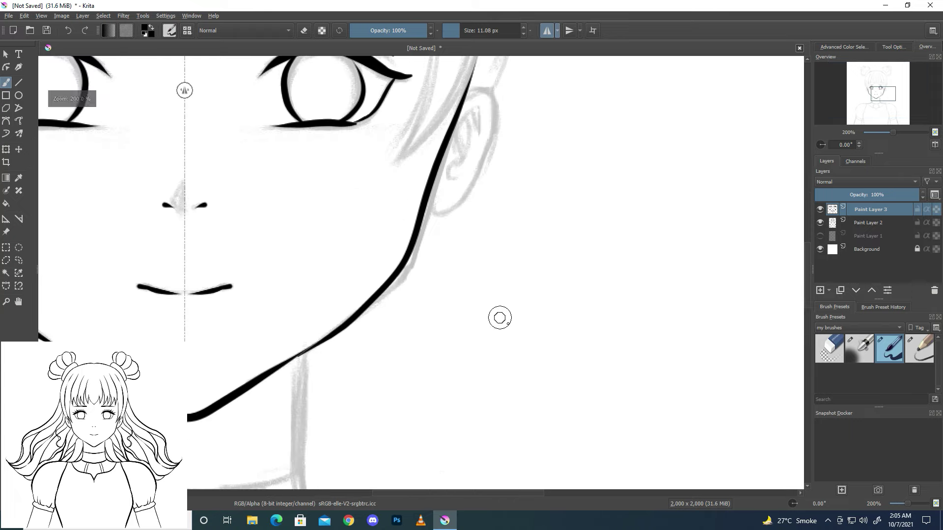
pyautogui.moveTo(882, 97); pyautogui.dragTo(882, 95)
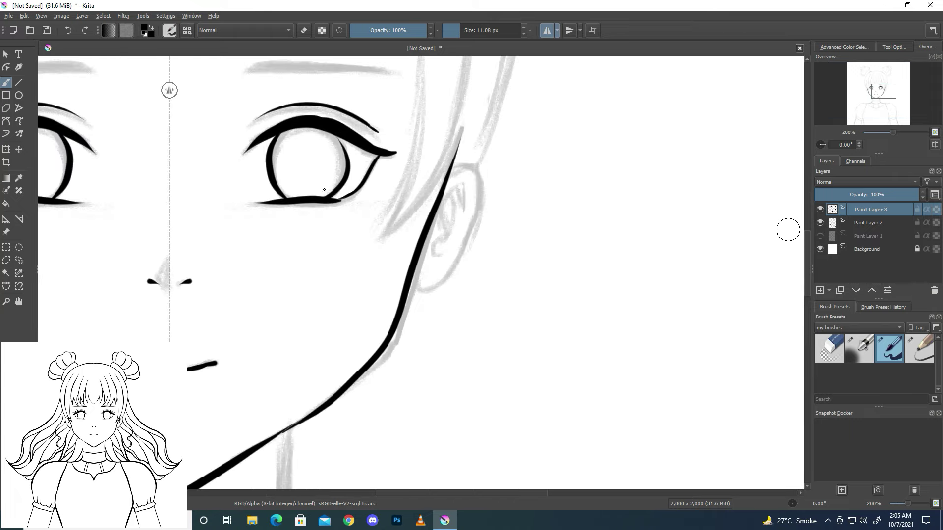
pyautogui.moveTo(453, 178)
pyautogui.mouseDown()
pyautogui.moveTo(426, 294)
pyautogui.moveTo(412, 291)
pyautogui.mouseUp()
# - Switch brush smoothing to Basic and draw the curl inside the ear
pyautogui.click(893, 46)
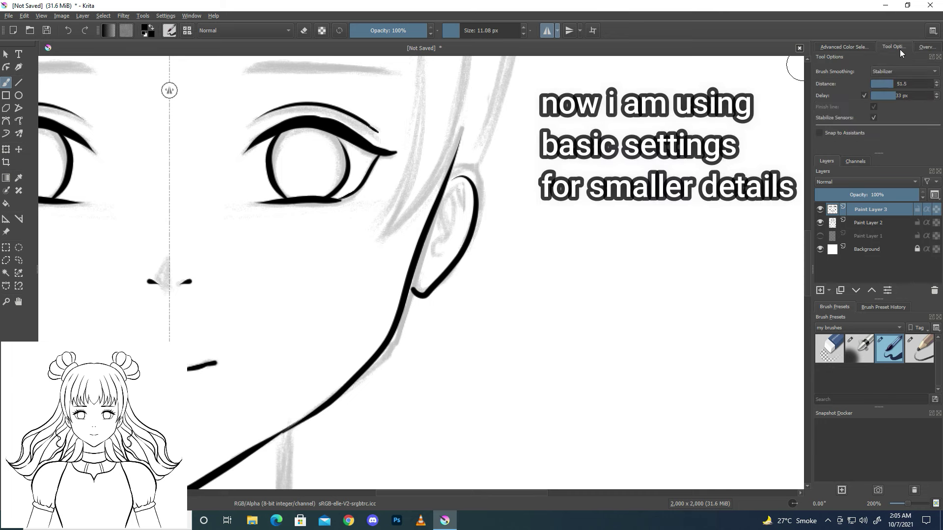
pyautogui.click(895, 71)
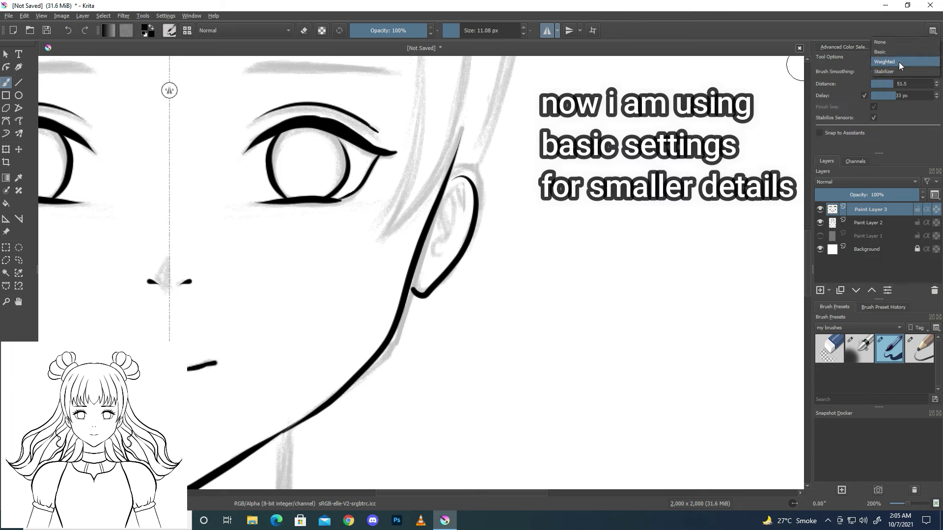
pyautogui.click(900, 49)
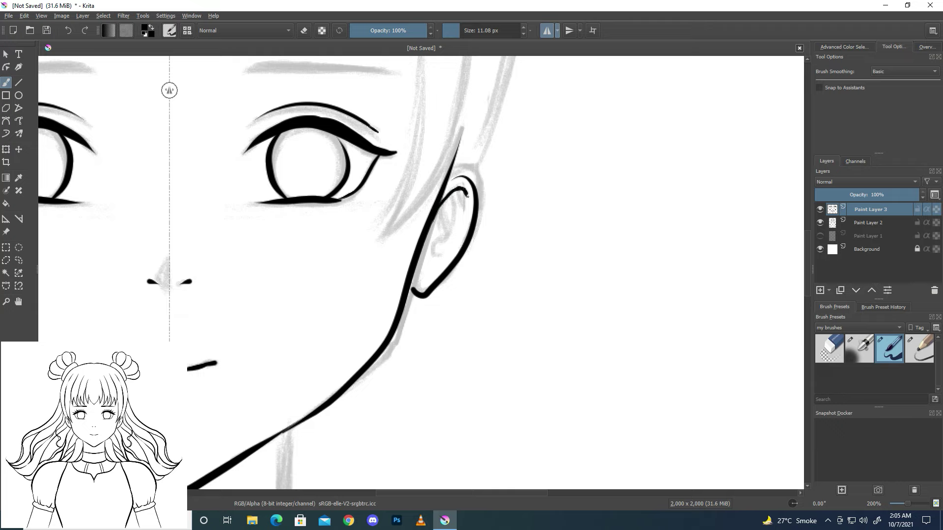
pyautogui.moveTo(448, 200); pyautogui.dragTo(442, 236)
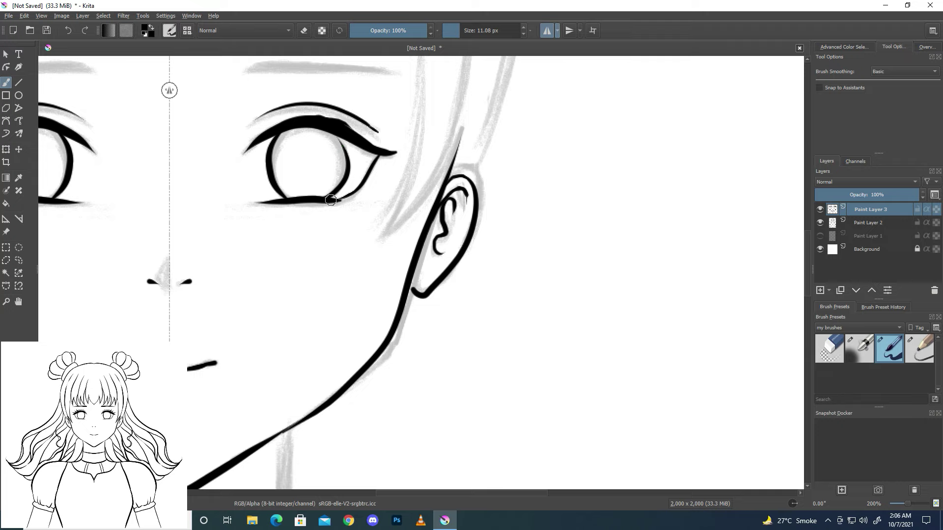
# - Thicken the upper eyelids with flicked lashes and start the first central bang curve
pyautogui.moveTo(329, 125)
pyautogui.mouseDown()
pyautogui.moveTo(265, 123)
pyautogui.moveTo(244, 154)
pyautogui.mouseUp()
pyautogui.moveTo(288, 117); pyautogui.dragTo(252, 133)
pyautogui.moveTo(376, 139); pyautogui.dragTo(344, 122)
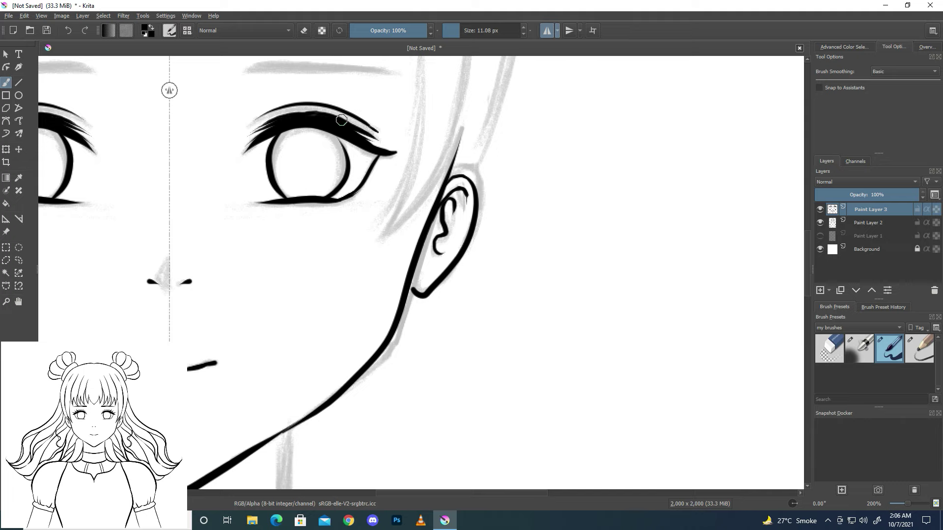
pyautogui.moveTo(393, 145)
pyautogui.mouseDown()
pyautogui.moveTo(360, 135)
pyautogui.moveTo(405, 126)
pyautogui.moveTo(357, 95)
pyautogui.mouseUp()
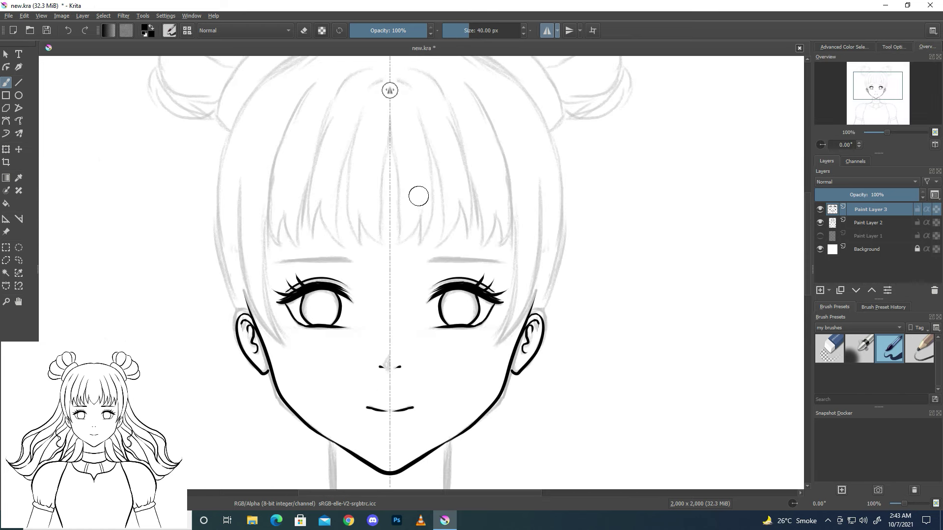
pyautogui.moveTo(418, 196); pyautogui.dragTo(384, 251)
# - Ink the central mirrored bang strands from the hairline down to pointed tips
pyautogui.hotkey('ctrl', 'z')
pyautogui.moveTo(410, 226); pyautogui.dragTo(403, 238)
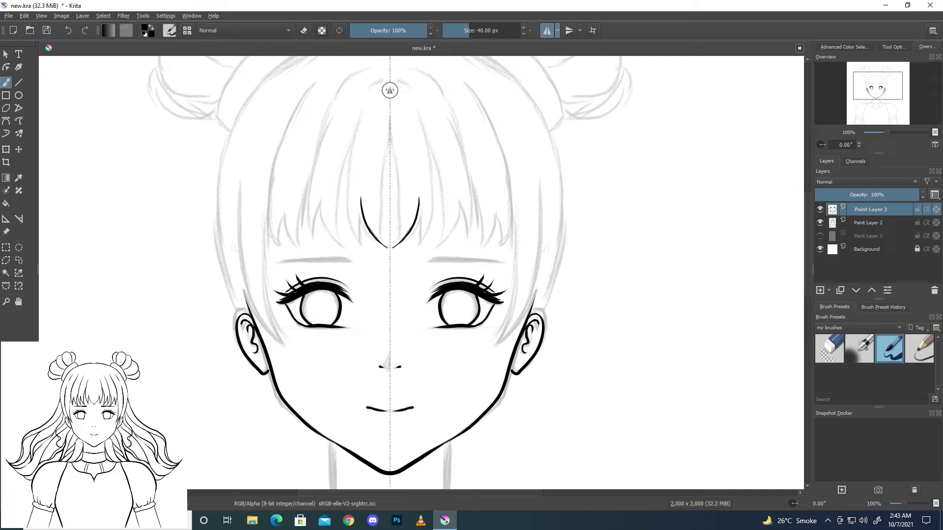
pyautogui.hotkey('ctrl', 'z')
pyautogui.moveTo(420, 117); pyautogui.dragTo(421, 250)
pyautogui.hotkey('ctrl', 'z')
pyautogui.moveTo(421, 117); pyautogui.dragTo(422, 247)
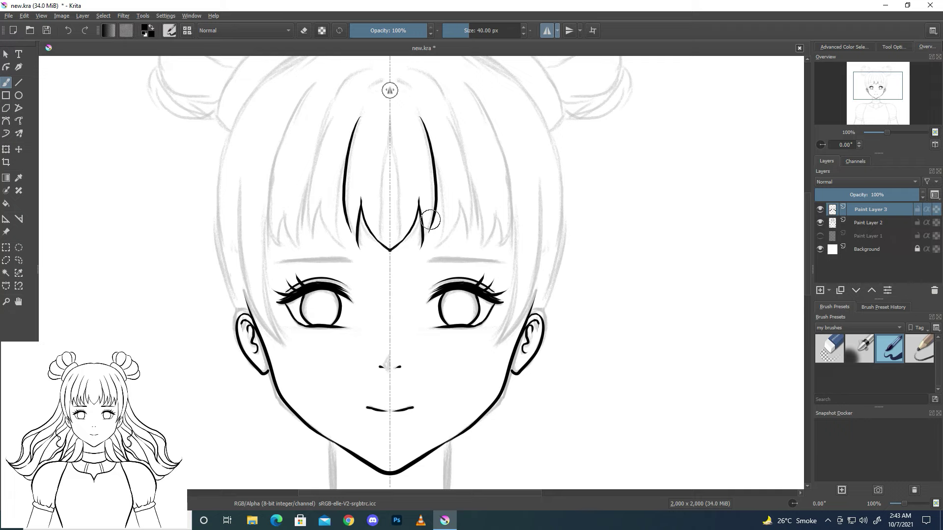
# - Retry longer outer bang strokes, undoing each unsatisfactory attempt
pyautogui.moveTo(423, 143); pyautogui.dragTo(436, 240)
pyautogui.hotkey('ctrl', 'z')
pyautogui.hotkey('ctrl', 'shift', 'z')
pyautogui.hotkey('ctrl', 'z')
pyautogui.moveTo(430, 150); pyautogui.dragTo(435, 246)
pyautogui.hotkey('ctrl', 'z')
pyautogui.hotkey('ctrl', 'z')
pyautogui.moveTo(441, 154)
pyautogui.mouseDown()
pyautogui.moveTo(442, 255)
pyautogui.moveTo(430, 249)
pyautogui.mouseUp()
pyautogui.hotkey('ctrl', 'z')
pyautogui.moveTo(431, 157); pyautogui.dragTo(423, 253)
pyautogui.hotkey('ctrl', 'z')
pyautogui.moveTo(434, 162); pyautogui.dragTo(439, 251)
pyautogui.hotkey('ctrl', 'z')
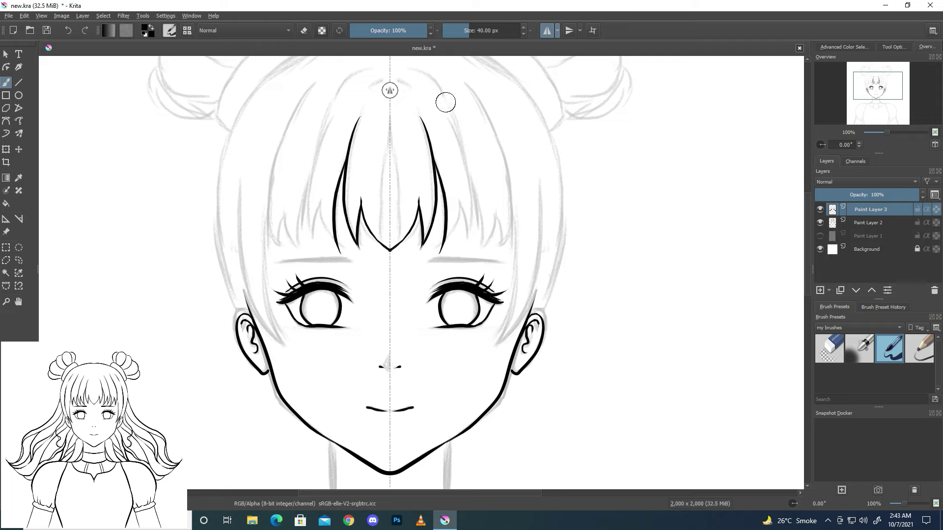
pyautogui.hotkey('ctrl', 'z')
# - Add outer bang strands with pointed tips near the brows, toggling Paint Layer 2 to check
pyautogui.moveTo(436, 93); pyautogui.dragTo(464, 239)
pyautogui.moveTo(459, 202)
pyautogui.mouseDown()
pyautogui.moveTo(437, 252)
pyautogui.moveTo(444, 262)
pyautogui.mouseUp()
pyautogui.hotkey('ctrl', 'z')
pyautogui.hotkey('ctrl', 'z')
pyautogui.hotkey('ctrl', 'z')
pyautogui.moveTo(462, 210)
pyautogui.mouseDown()
pyautogui.moveTo(469, 250)
pyautogui.moveTo(461, 248)
pyautogui.mouseUp()
pyautogui.hotkey('ctrl', 'z')
pyautogui.moveTo(458, 204)
pyautogui.mouseDown()
pyautogui.moveTo(459, 253)
pyautogui.moveTo(472, 233)
pyautogui.mouseUp()
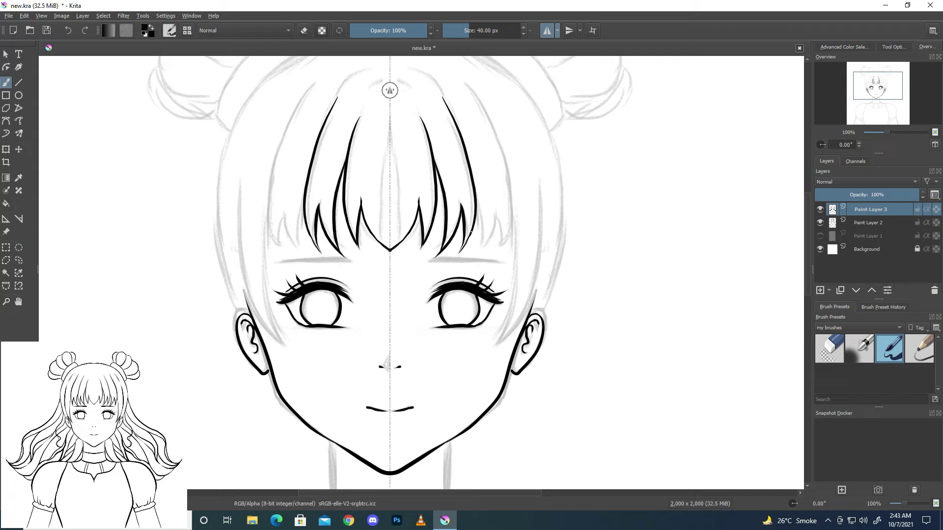
pyautogui.click(820, 223)
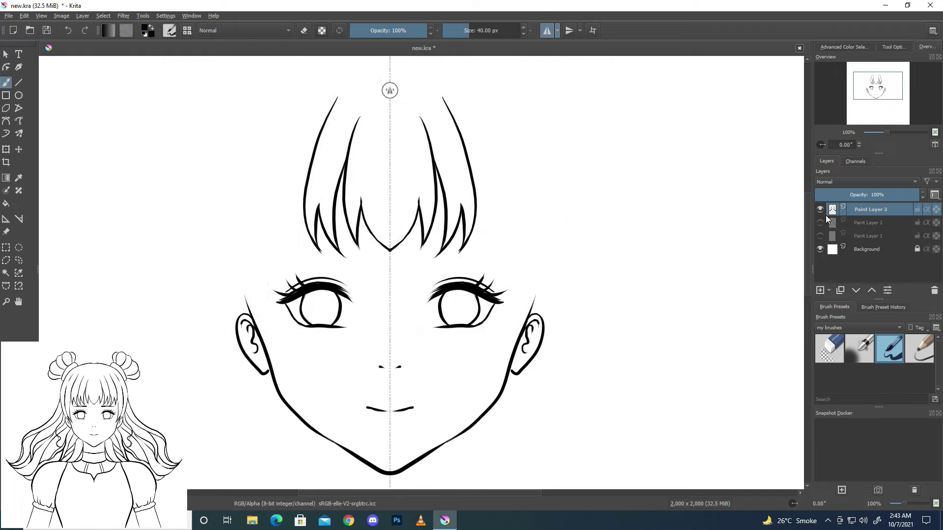
pyautogui.click(820, 223)
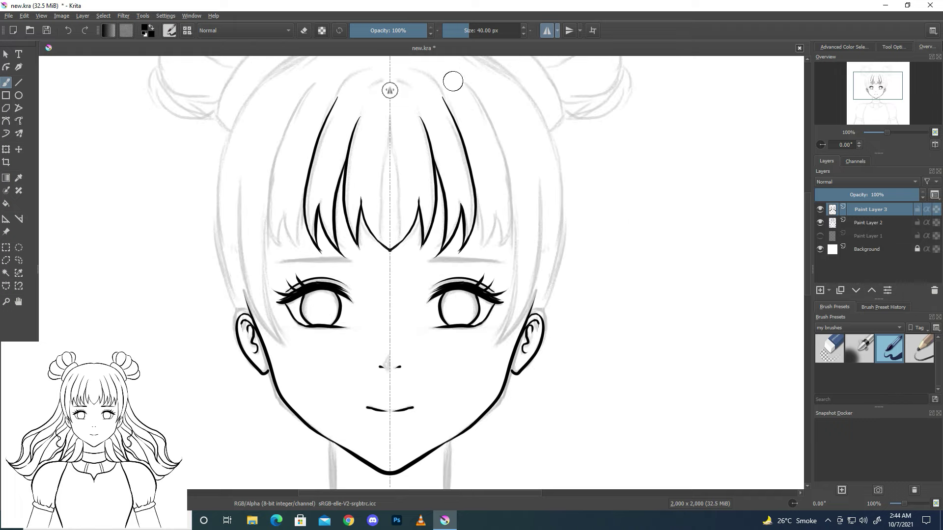
# - Draw a thick mirrored side bang stroke down each side of the face
pyautogui.moveTo(465, 90)
pyautogui.mouseDown()
pyautogui.moveTo(481, 103)
pyautogui.moveTo(506, 223)
pyautogui.mouseUp()
pyautogui.hotkey('ctrl', 'z')
pyautogui.hotkey('ctrl', 'z')
pyautogui.moveTo(470, 87)
pyautogui.mouseDown()
pyautogui.moveTo(506, 246)
pyautogui.moveTo(480, 238)
pyautogui.mouseUp()
pyautogui.hotkey('ctrl', 'z')
pyautogui.hotkey('ctrl', 'z')
pyautogui.moveTo(464, 85)
pyautogui.mouseDown()
pyautogui.moveTo(511, 240)
pyautogui.moveTo(506, 255)
pyautogui.moveTo(500, 235)
pyautogui.mouseUp()
pyautogui.hotkey('ctrl', 'z')
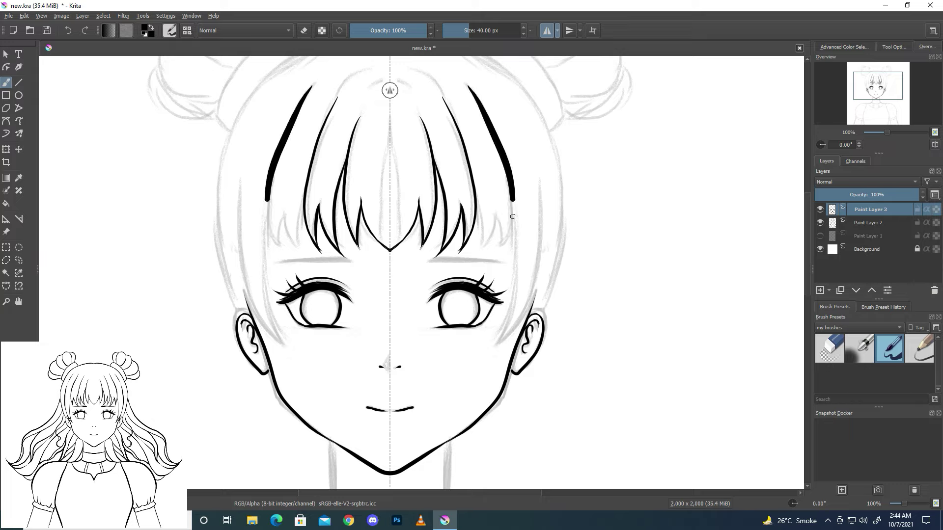
# - Add thin strands to the side bangs, then hide and reshow Paint Layer 2 to review
pyautogui.hotkey('ctrl', 'z')
pyautogui.moveTo(470, 88)
pyautogui.mouseDown()
pyautogui.moveTo(510, 246)
pyautogui.moveTo(506, 160)
pyautogui.moveTo(513, 248)
pyautogui.moveTo(499, 143)
pyautogui.moveTo(506, 245)
pyautogui.mouseUp()
pyautogui.hotkey('ctrl', 'z')
pyautogui.hotkey('ctrl', 'z')
pyautogui.hotkey('ctrl', 'z')
pyautogui.hotkey('ctrl', 'z')
pyautogui.moveTo(475, 197); pyautogui.dragTo(474, 256)
pyautogui.moveTo(497, 212)
pyautogui.mouseDown()
pyautogui.moveTo(482, 256)
pyautogui.moveTo(505, 270)
pyautogui.mouseUp()
pyautogui.hotkey('ctrl', 'z')
pyautogui.moveTo(497, 211); pyautogui.dragTo(506, 247)
pyautogui.hotkey('ctrl', 'z')
pyautogui.moveTo(497, 211)
pyautogui.mouseDown()
pyautogui.moveTo(506, 249)
pyautogui.moveTo(493, 255)
pyautogui.mouseUp()
pyautogui.hotkey('ctrl', 'z')
pyautogui.moveTo(497, 221)
pyautogui.mouseDown()
pyautogui.moveTo(505, 253)
pyautogui.moveTo(470, 263)
pyautogui.mouseUp()
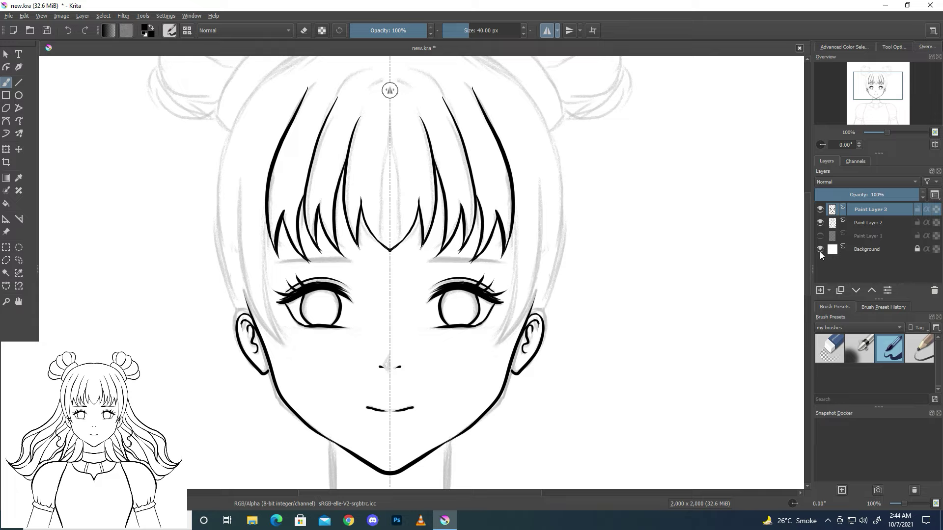
pyautogui.click(819, 223)
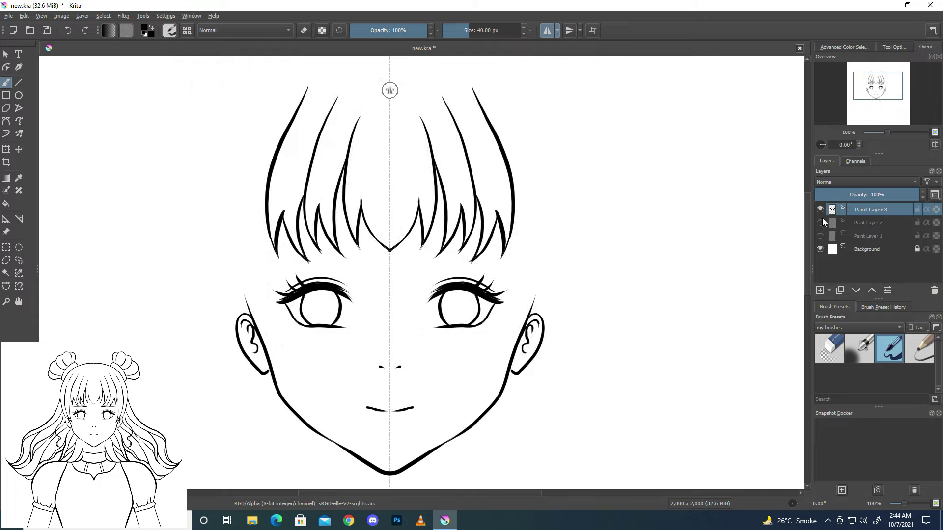
pyautogui.click(819, 222)
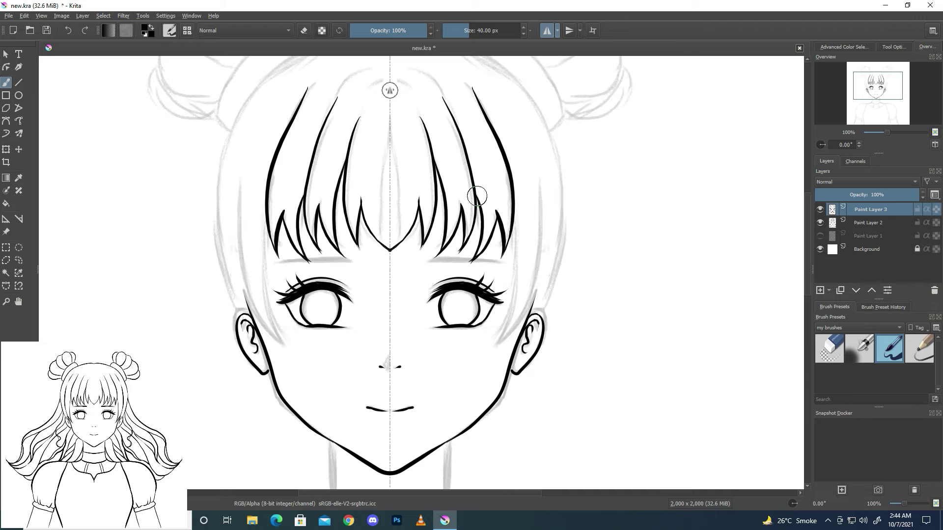
# - Continue the bang edge lines down past the ears
pyautogui.scroll(2, 561, 155)
pyautogui.scroll(-3, 543, 150)
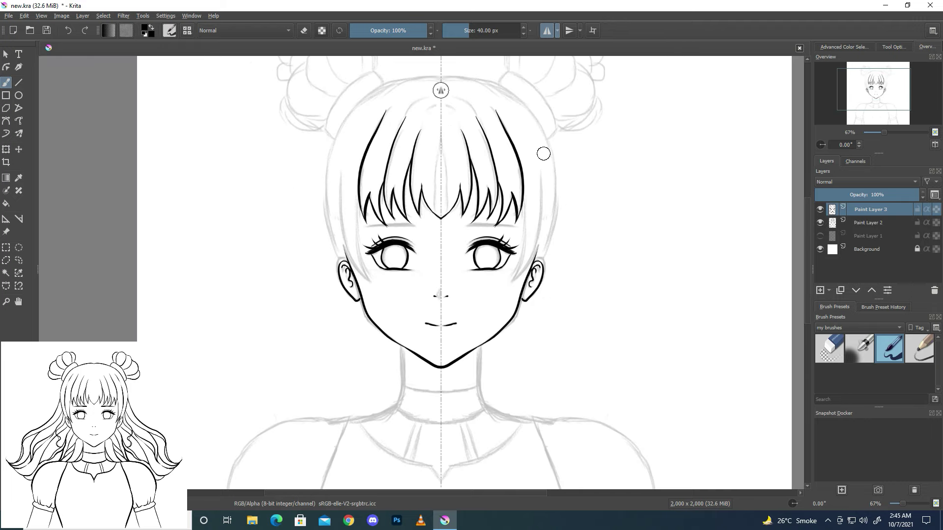
pyautogui.scroll(1, 490, 226)
pyautogui.moveTo(479, 206); pyautogui.dragTo(466, 351)
pyautogui.hotkey('ctrl', 'z')
pyautogui.moveTo(479, 206); pyautogui.dragTo(464, 343)
pyautogui.hotkey('ctrl', 'z')
pyautogui.moveTo(479, 214); pyautogui.dragTo(469, 344)
# - Draw a mirrored outer hair strand on each side running past the ears
pyautogui.moveTo(506, 191); pyautogui.dragTo(489, 327)
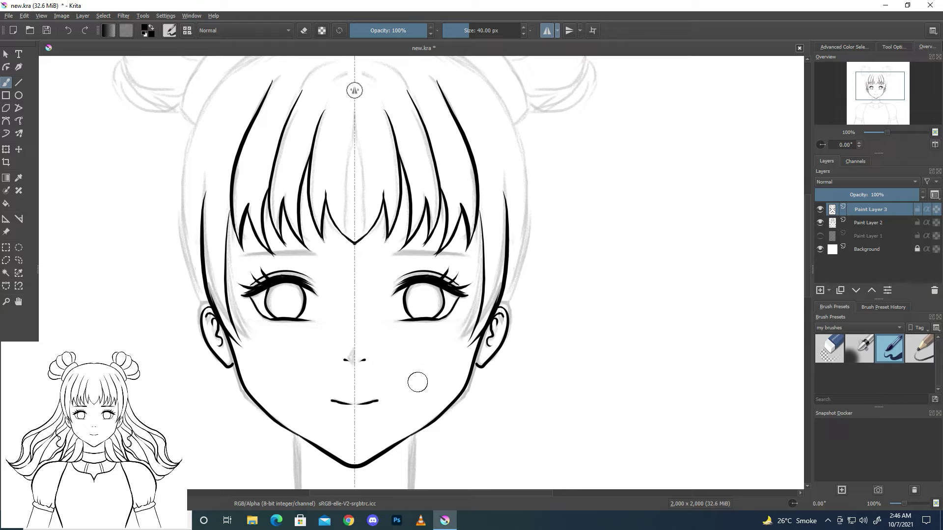
pyautogui.hotkey('ctrl', 'z')
pyautogui.moveTo(487, 119); pyautogui.dragTo(496, 285)
pyautogui.hotkey('ctrl', 'z')
pyautogui.moveTo(485, 99); pyautogui.dragTo(483, 297)
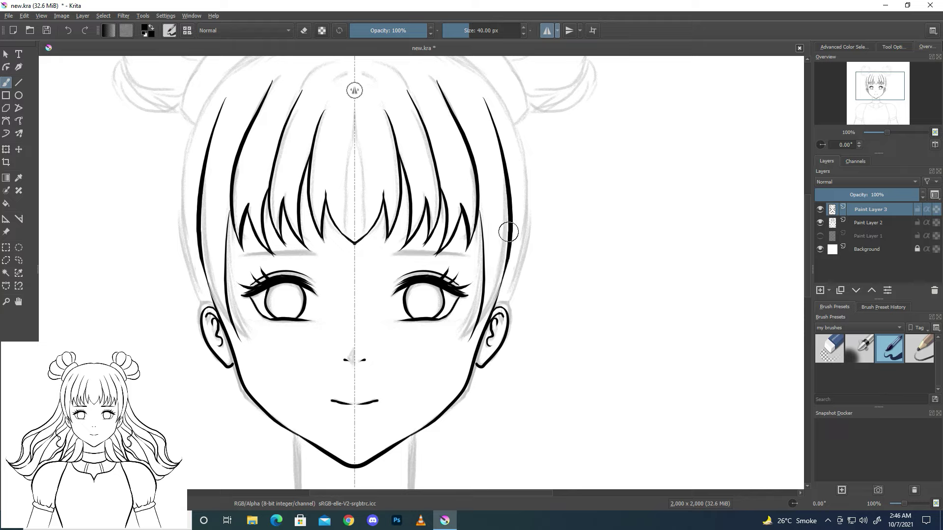
pyautogui.moveTo(470, 338); pyautogui.dragTo(506, 269)
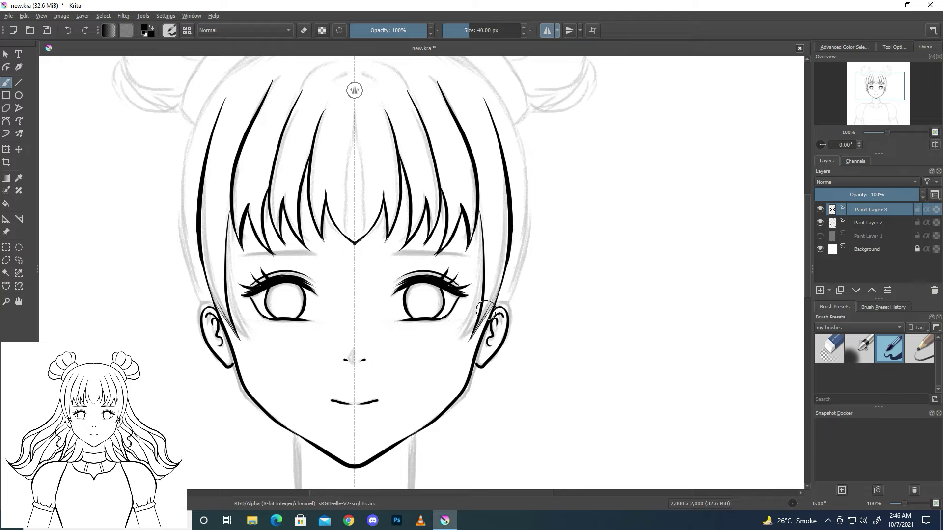
pyautogui.hotkey('ctrl', 'z')
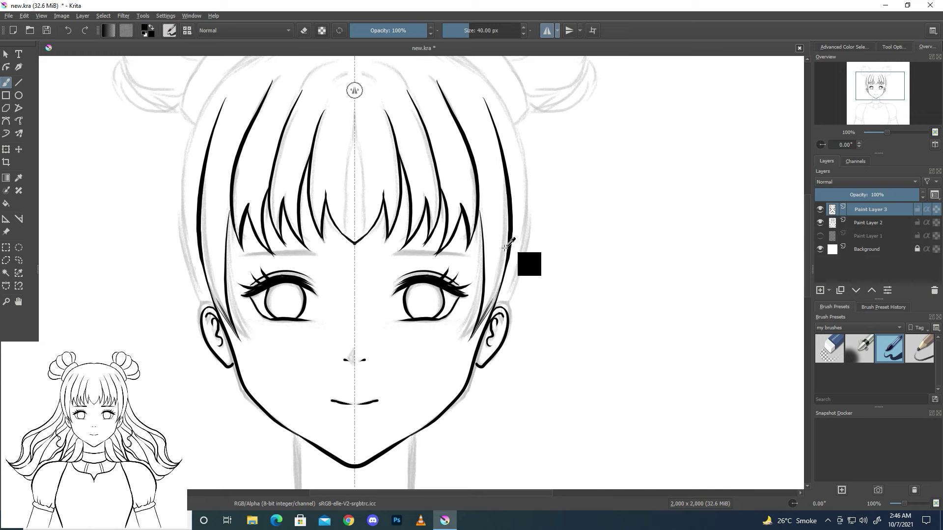
# - Ink a thin hair stroke beside each ear
pyautogui.scroll(2, 547, 252)
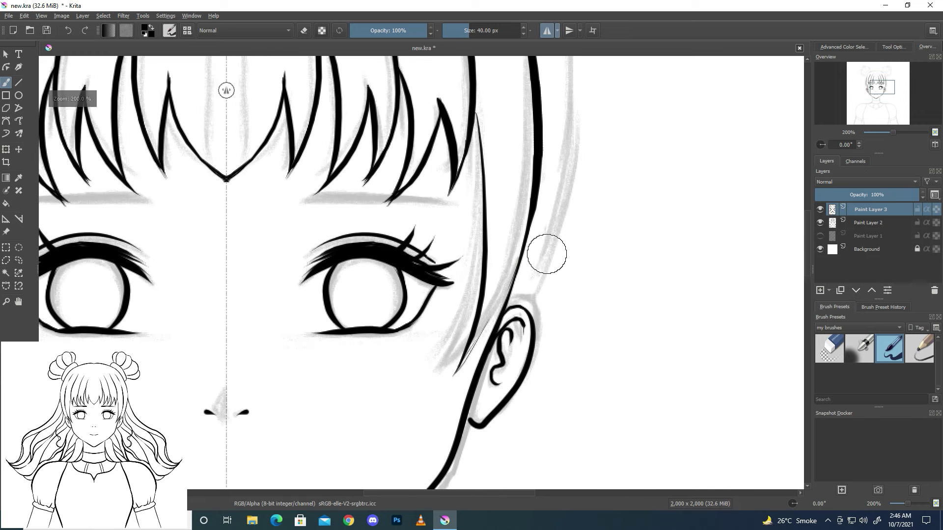
pyautogui.moveTo(457, 372); pyautogui.dragTo(517, 263)
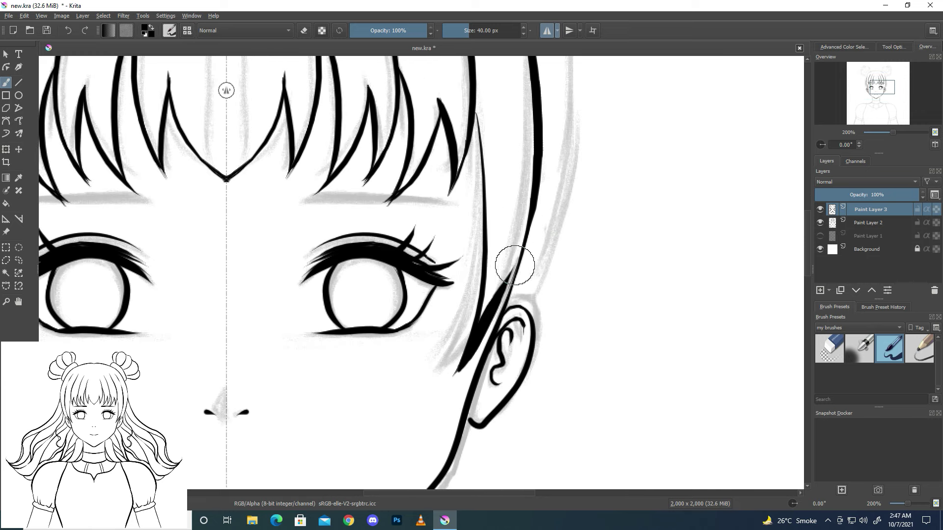
pyautogui.hotkey('ctrl', 'z')
pyautogui.moveTo(455, 373); pyautogui.dragTo(506, 297)
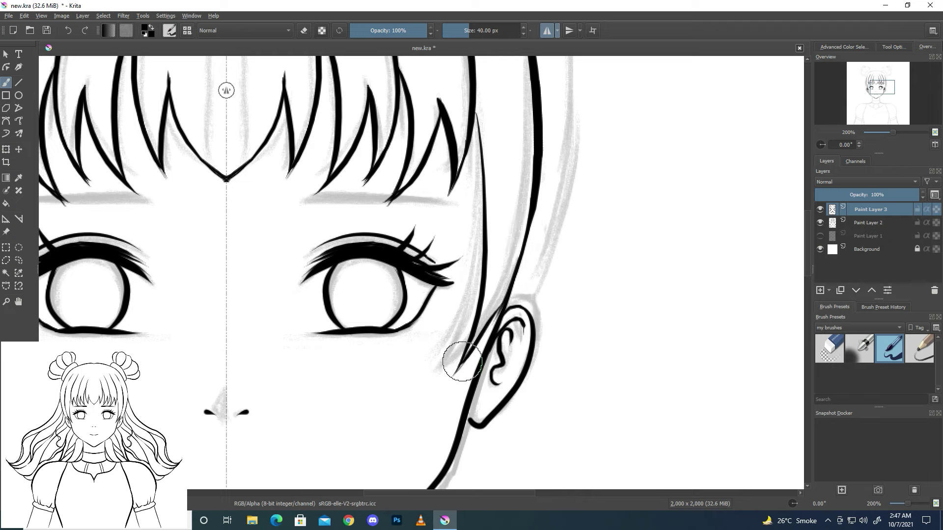
pyautogui.hotkey('ctrl', 'z')
pyautogui.moveTo(454, 375); pyautogui.dragTo(510, 294)
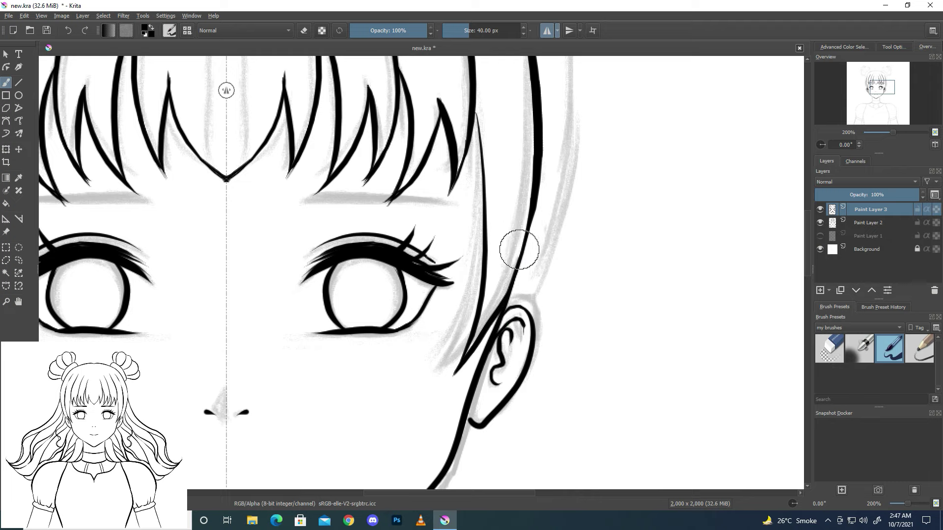
pyautogui.scroll(-3, 497, 202)
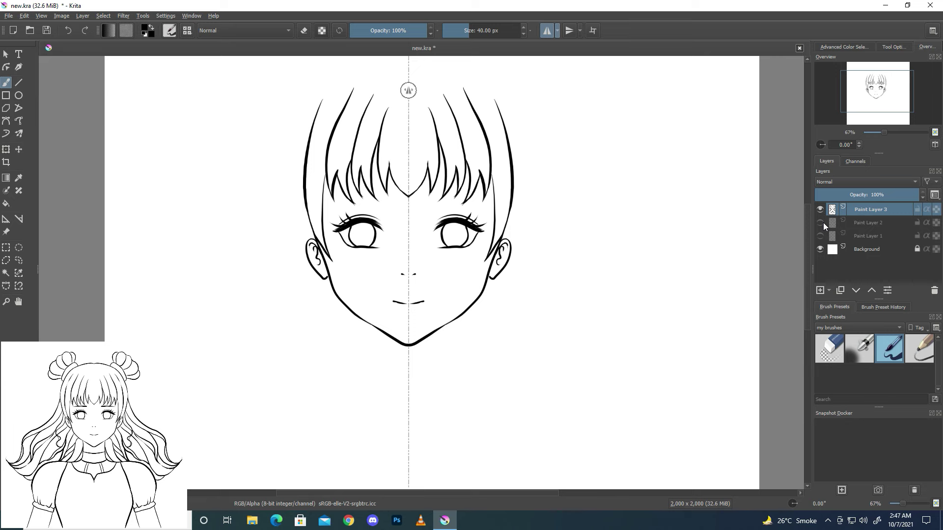
# - Erase a leftover stroke, then ink the outer hair contour over the crown and down both sides
pyautogui.moveTo(869, 100); pyautogui.dragTo(868, 92)
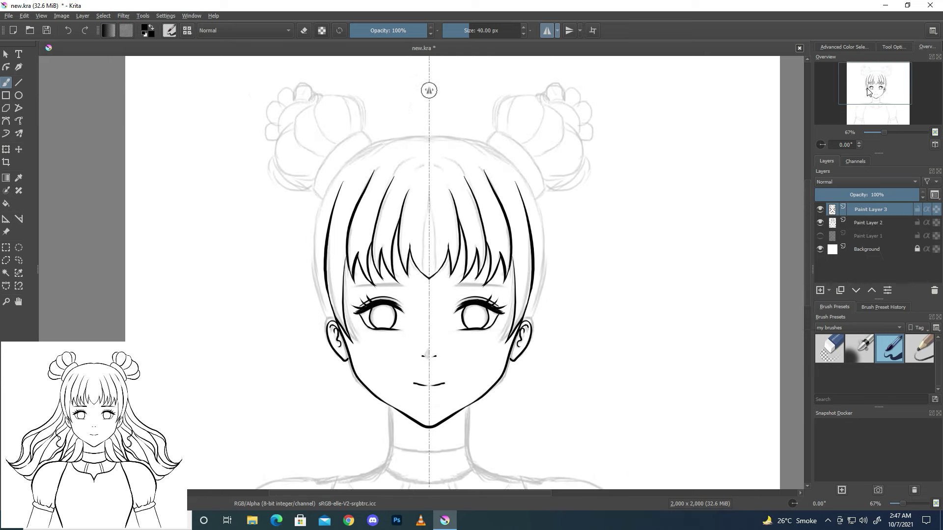
pyautogui.moveTo(336, 206)
pyautogui.mouseDown()
pyautogui.moveTo(362, 172)
pyautogui.moveTo(333, 208)
pyautogui.mouseUp()
pyautogui.hotkey('ctrl', 'z')
pyautogui.click(829, 349)
pyautogui.moveTo(358, 167); pyautogui.dragTo(350, 171)
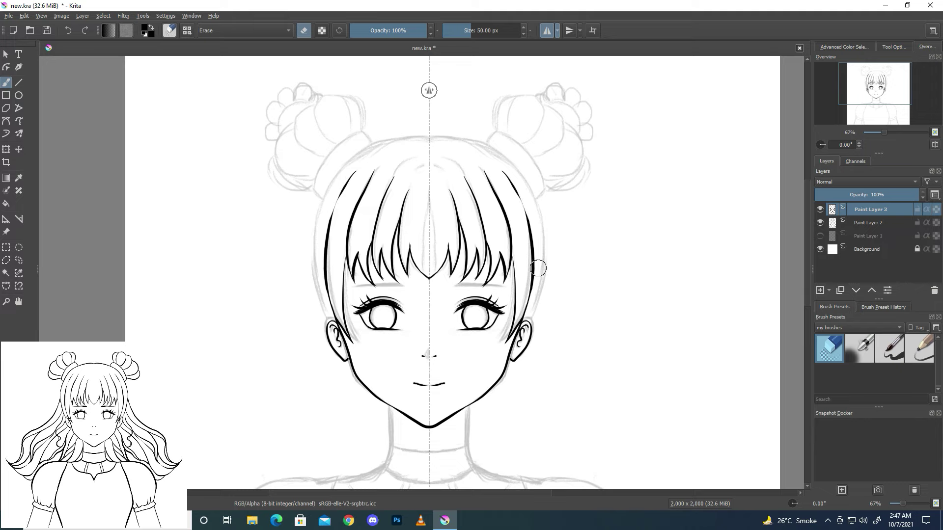
pyautogui.click(888, 349)
pyautogui.moveTo(429, 134)
pyautogui.mouseDown()
pyautogui.moveTo(506, 147)
pyautogui.moveTo(531, 191)
pyautogui.mouseUp()
pyautogui.hotkey('ctrl', 'z')
pyautogui.moveTo(473, 135)
pyautogui.mouseDown()
pyautogui.moveTo(543, 227)
pyautogui.moveTo(546, 274)
pyautogui.moveTo(529, 328)
pyautogui.mouseUp()
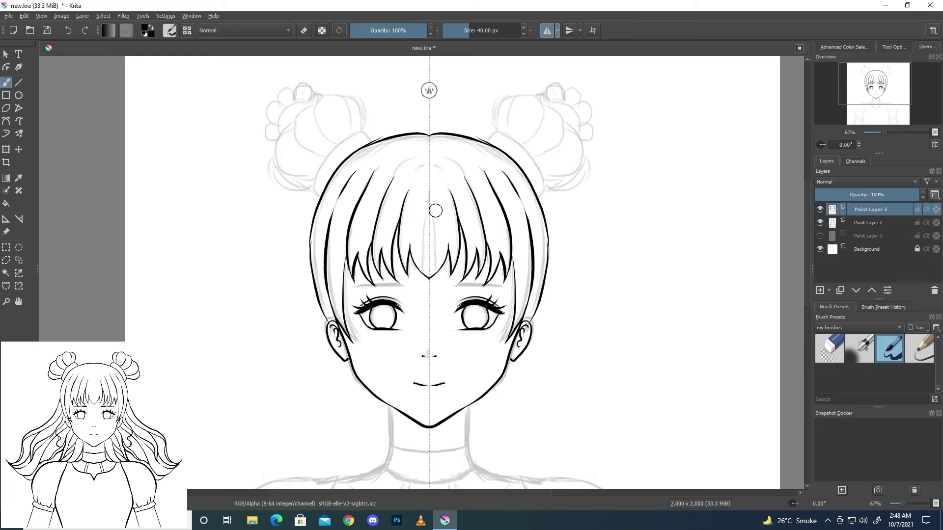
# - Erase the extra thickness and dark fragments on the right outer hair line
pyautogui.scroll(2, 530, 188)
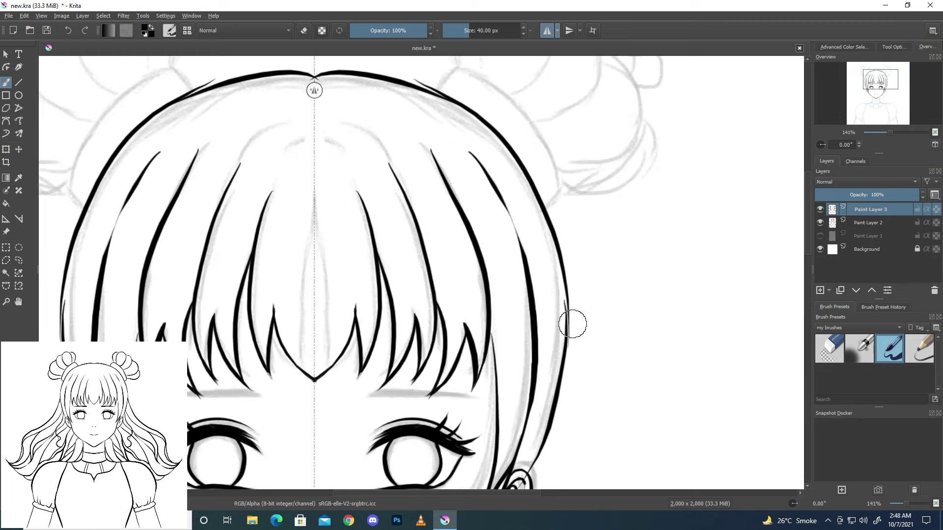
pyautogui.moveTo(569, 295); pyautogui.dragTo(565, 338)
pyautogui.hotkey('ctrl', 'z')
pyautogui.hotkey('ctrl', 'z')
pyautogui.hotkey('ctrl', 'z')
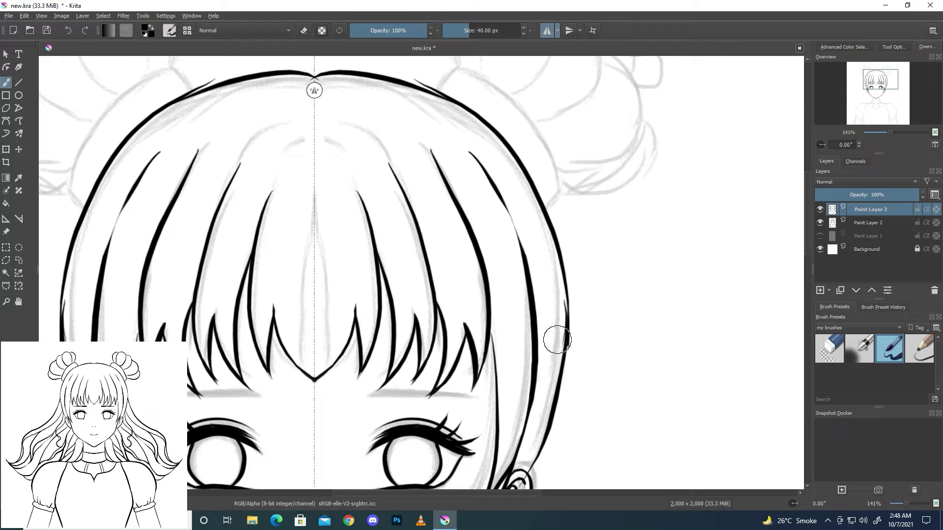
pyautogui.click(825, 353)
pyautogui.moveTo(554, 294); pyautogui.dragTo(564, 344)
pyautogui.moveTo(559, 299); pyautogui.dragTo(561, 344)
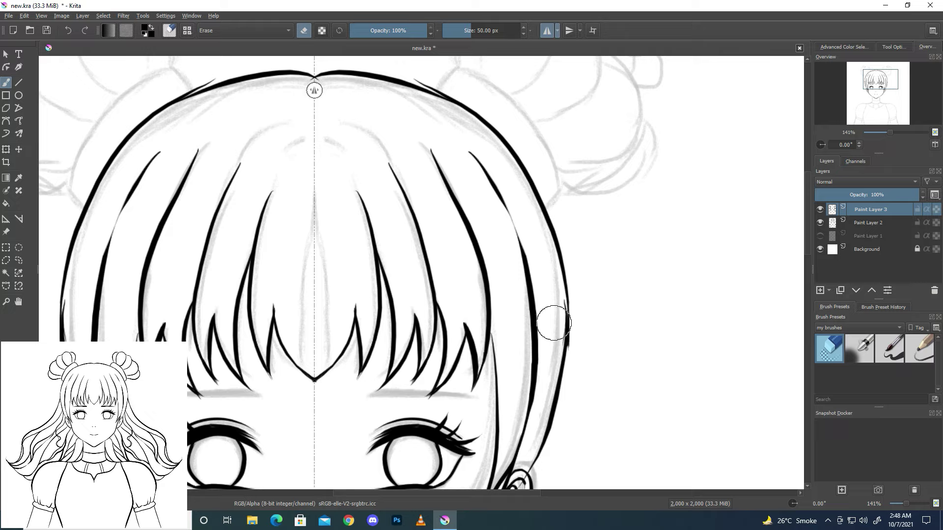
pyautogui.moveTo(561, 313); pyautogui.dragTo(566, 348)
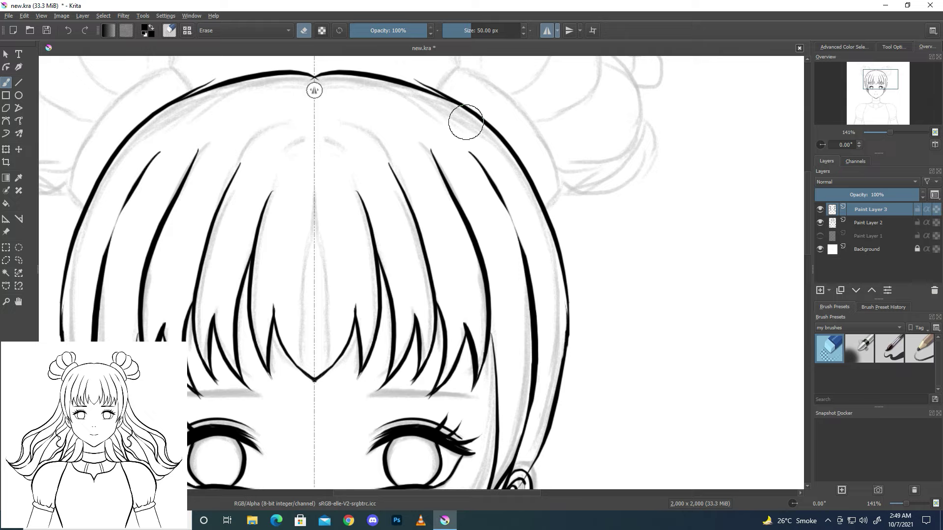
# - Erase the stray stroke on the top hair outline and redraw it with a much thinner ink brush
pyautogui.moveTo(437, 85); pyautogui.dragTo(464, 107)
pyautogui.press('/')
pyautogui.hotkey('ctrl', 'z')
pyautogui.moveTo(478, 30); pyautogui.dragTo(457, 30)
pyautogui.moveTo(430, 91)
pyautogui.mouseDown()
pyautogui.moveTo(480, 112)
pyautogui.moveTo(461, 105)
pyautogui.mouseUp()
pyautogui.hotkey('ctrl', 'z')
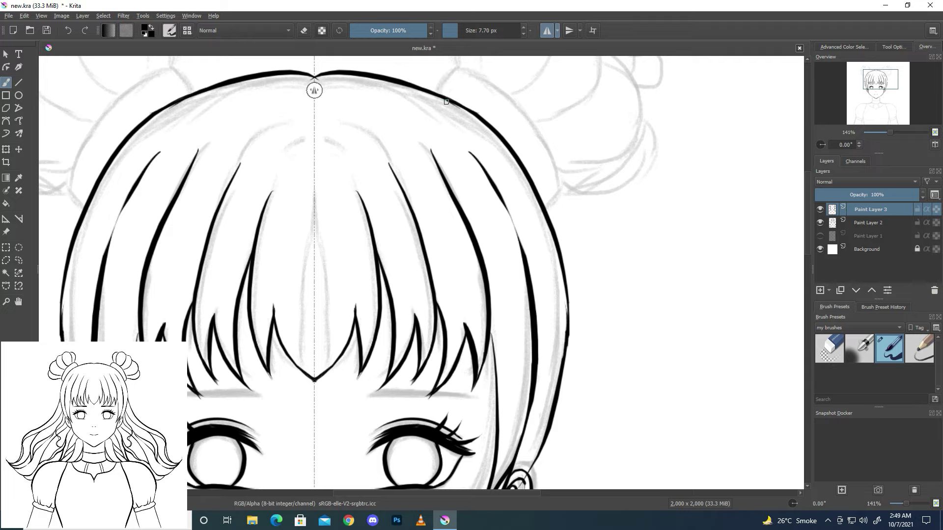
# - Touch up the right ear with a smaller eraser and hide Paint Layer 2 to view only the ink
pyautogui.moveTo(880, 88); pyautogui.dragTo(881, 99)
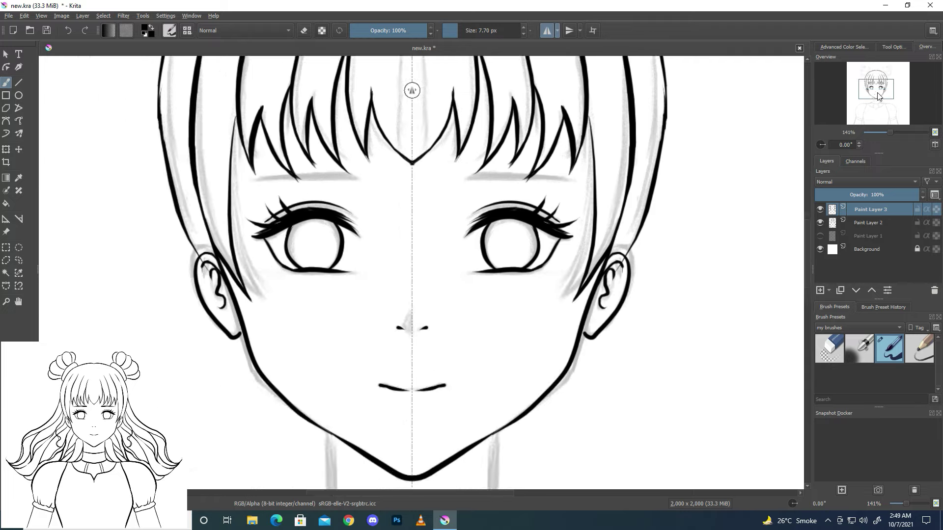
pyautogui.press('/')
pyautogui.moveTo(488, 241); pyautogui.dragTo(488, 238)
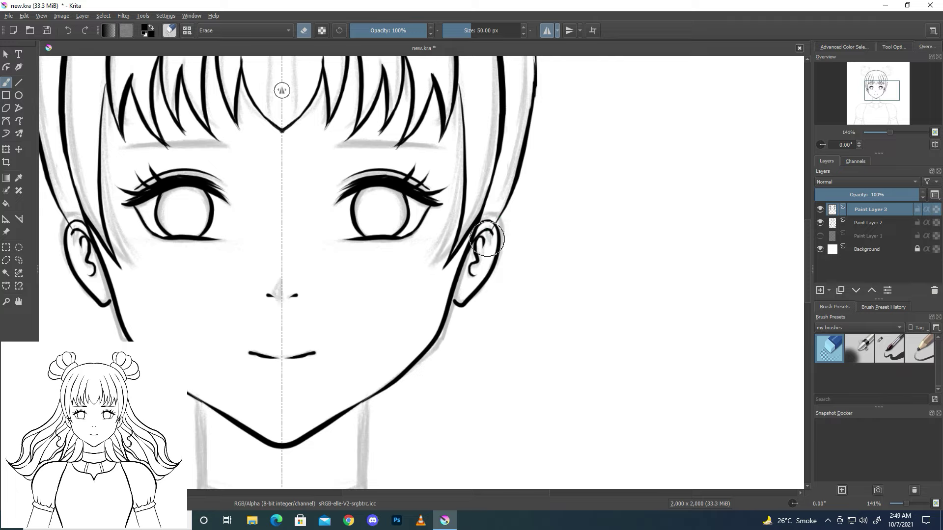
pyautogui.moveTo(474, 37); pyautogui.dragTo(458, 37)
pyautogui.click(820, 223)
pyautogui.moveTo(882, 90)
pyautogui.mouseDown()
pyautogui.moveTo(873, 87)
pyautogui.moveTo(894, 79)
pyautogui.mouseUp()
pyautogui.scroll(-3, 847, 98)
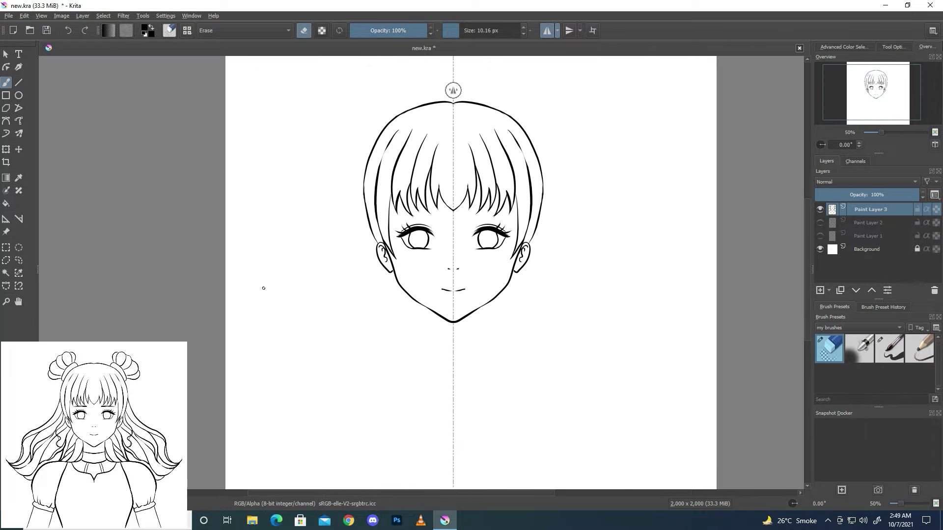
# - Reshow Paint Layer 2 and ink thick mirrored black eyebrows above both eyes
pyautogui.click(820, 222)
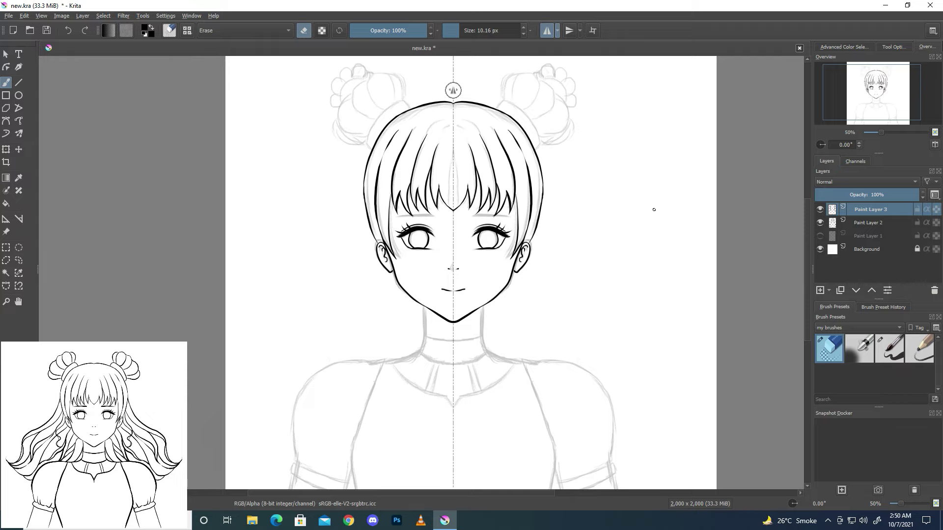
pyautogui.click(888, 349)
pyautogui.scroll(3, 707, 305)
pyautogui.moveTo(885, 100)
pyautogui.mouseDown()
pyautogui.moveTo(862, 88)
pyautogui.moveTo(893, 86)
pyautogui.moveTo(887, 93)
pyautogui.mouseUp()
pyautogui.scroll(1, 874, 88)
pyautogui.moveTo(368, 144); pyautogui.dragTo(346, 146)
pyautogui.moveTo(423, 147)
pyautogui.mouseDown()
pyautogui.moveTo(490, 150)
pyautogui.moveTo(470, 153)
pyautogui.mouseUp()
pyautogui.moveTo(885, 98); pyautogui.dragTo(879, 97)
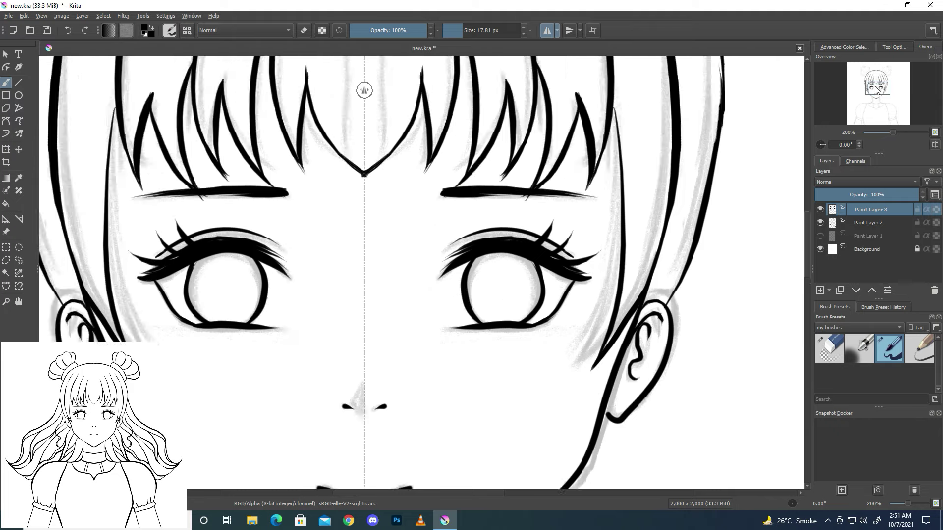
pyautogui.moveTo(893, 132); pyautogui.dragTo(884, 132)
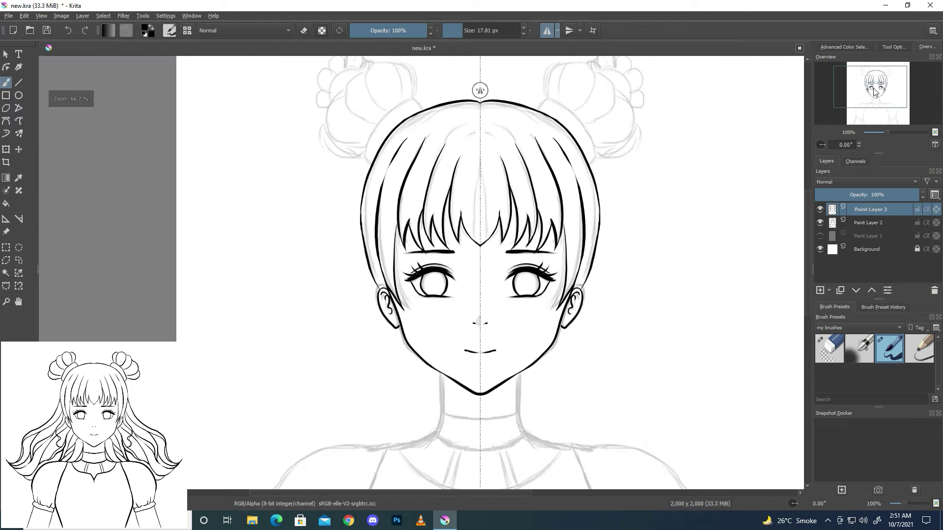
# - Check the lineart against the sketch, then start inking the bun outline from the hair
pyautogui.click(819, 222)
pyautogui.click(820, 222)
pyautogui.scroll(2, 712, 214)
pyautogui.click(882, 88)
pyautogui.moveTo(882, 89); pyautogui.dragTo(881, 77)
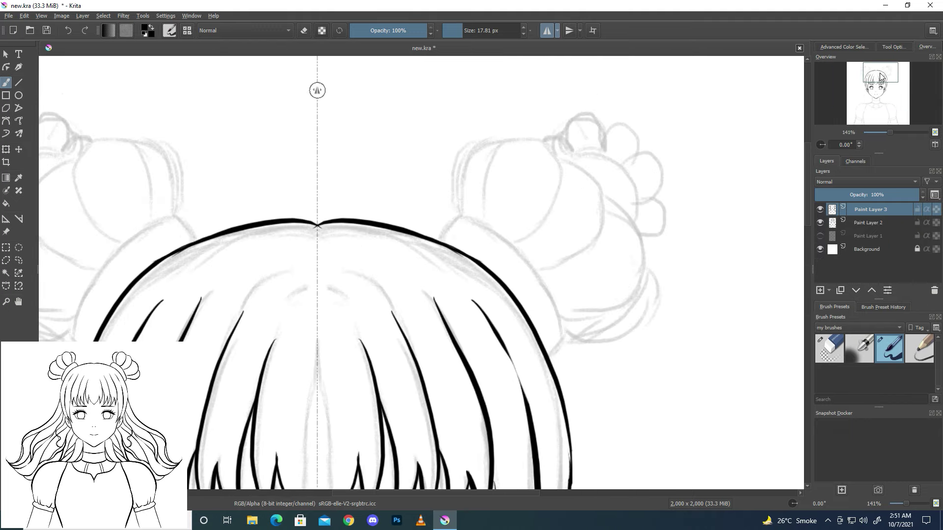
pyautogui.moveTo(438, 240); pyautogui.dragTo(471, 220)
pyautogui.moveTo(548, 293)
pyautogui.mouseDown()
pyautogui.moveTo(561, 329)
pyautogui.moveTo(549, 352)
pyautogui.mouseUp()
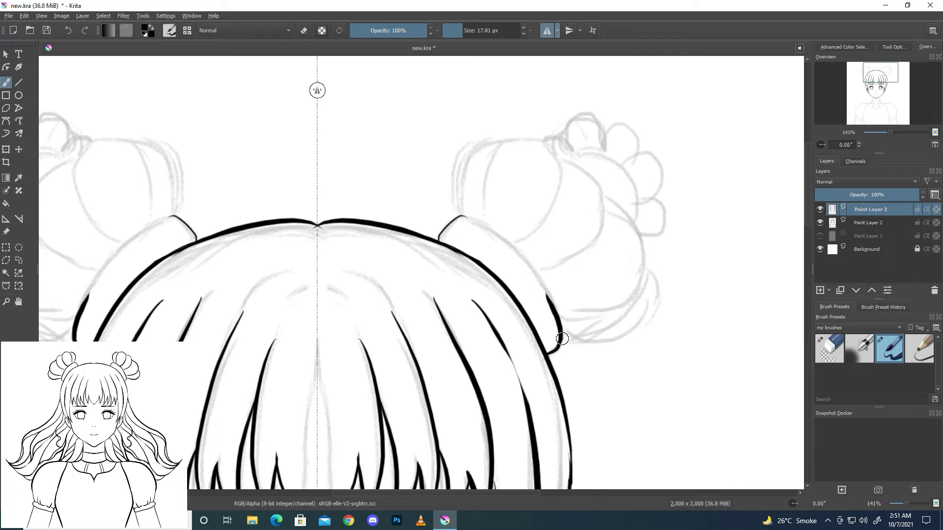
pyautogui.moveTo(438, 245); pyautogui.dragTo(474, 212)
# - Rework the bun's base outline with bolder strokes, discarding the rejected attempts
pyautogui.hotkey('ctrl', 'z')
pyautogui.moveTo(438, 243)
pyautogui.mouseDown()
pyautogui.moveTo(495, 235)
pyautogui.moveTo(542, 302)
pyautogui.mouseUp()
pyautogui.hotkey('ctrl', 'z')
pyautogui.moveTo(469, 213); pyautogui.dragTo(542, 308)
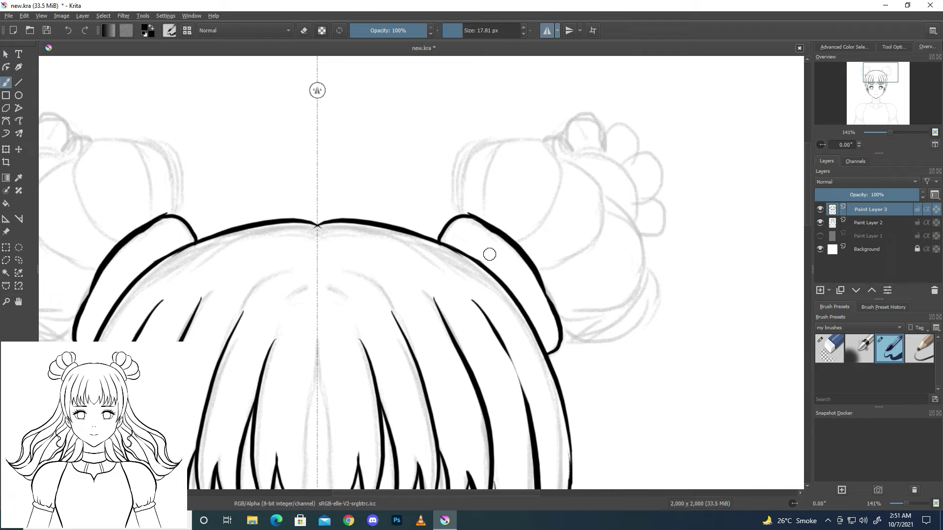
pyautogui.hotkey('ctrl', 'z')
pyautogui.hotkey('ctrl', 'z')
pyautogui.moveTo(473, 220)
pyautogui.mouseDown()
pyautogui.moveTo(539, 274)
pyautogui.moveTo(554, 307)
pyautogui.moveTo(528, 268)
pyautogui.mouseUp()
pyautogui.hotkey('ctrl', 'z')
pyautogui.hotkey('ctrl', 'z')
pyautogui.hotkey('ctrl', 'z')
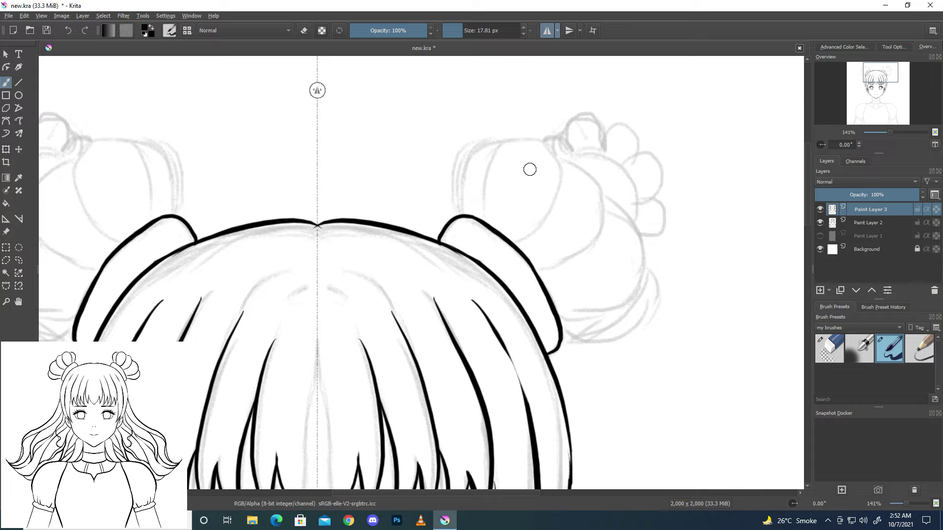
# - Ink the bun's top stroke, a tighter side arc and two outer arcs
pyautogui.moveTo(485, 221)
pyautogui.mouseDown()
pyautogui.moveTo(484, 192)
pyautogui.moveTo(521, 144)
pyautogui.mouseUp()
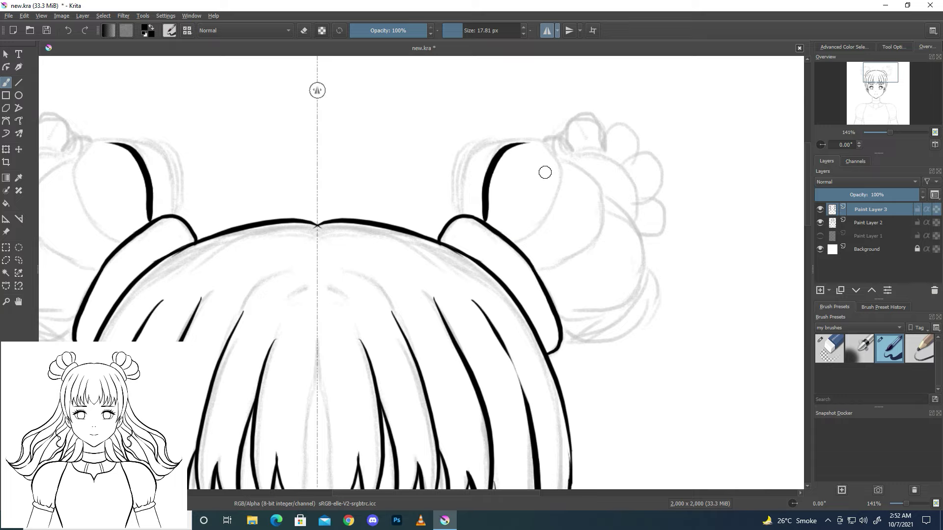
pyautogui.hotkey('ctrl', 'z')
pyautogui.moveTo(484, 219)
pyautogui.mouseDown()
pyautogui.moveTo(484, 183)
pyautogui.moveTo(516, 135)
pyautogui.mouseUp()
pyautogui.moveTo(515, 239); pyautogui.dragTo(564, 157)
pyautogui.hotkey('ctrl', 'z')
pyautogui.moveTo(514, 239); pyautogui.dragTo(564, 158)
pyautogui.hotkey('ctrl', 'z')
pyautogui.moveTo(514, 241); pyautogui.dragTo(550, 157)
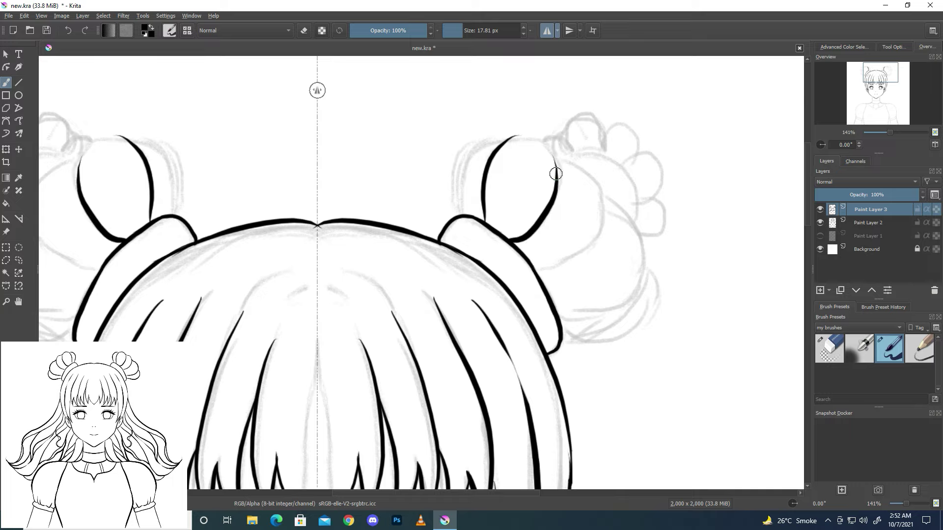
pyautogui.moveTo(531, 269); pyautogui.dragTo(589, 172)
pyautogui.moveTo(556, 313); pyautogui.dragTo(643, 237)
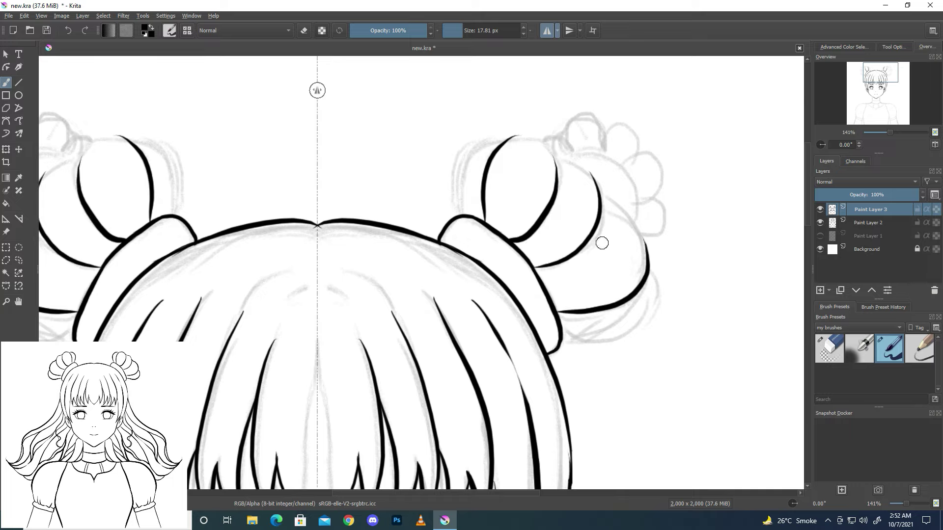
# - Ink a smooth arc up the bun's left edge and its inner top arc
pyautogui.moveTo(460, 212); pyautogui.dragTo(489, 136)
pyautogui.hotkey('ctrl', 'z')
pyautogui.moveTo(460, 188); pyautogui.dragTo(498, 143)
pyautogui.hotkey('ctrl', 'z')
pyautogui.moveTo(464, 212)
pyautogui.mouseDown()
pyautogui.moveTo(470, 142)
pyautogui.moveTo(501, 142)
pyautogui.mouseUp()
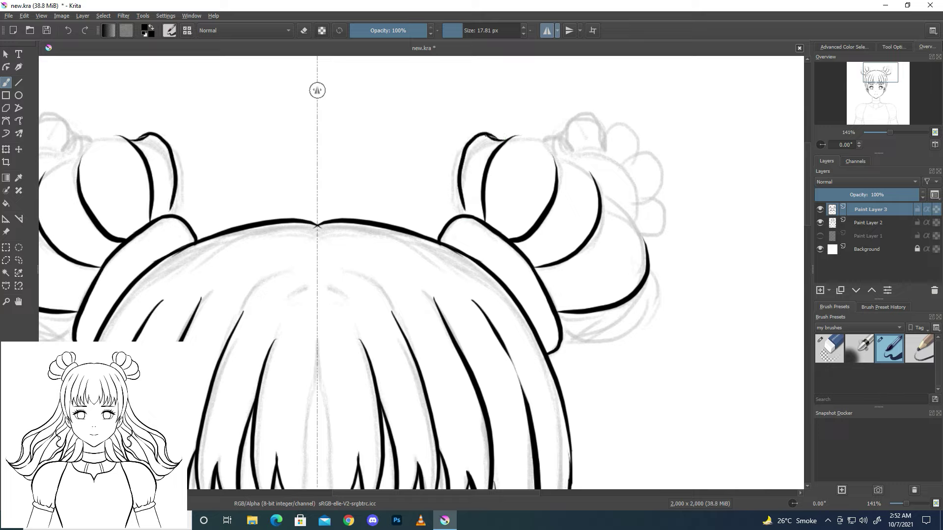
pyautogui.hotkey('ctrl', 'z')
pyautogui.moveTo(499, 139); pyautogui.dragTo(465, 215)
pyautogui.moveTo(504, 140)
pyautogui.mouseDown()
pyautogui.moveTo(534, 144)
pyautogui.moveTo(556, 178)
pyautogui.mouseUp()
pyautogui.hotkey('ctrl', 'z')
pyautogui.moveTo(511, 138)
pyautogui.mouseDown()
pyautogui.moveTo(583, 166)
pyautogui.moveTo(602, 196)
pyautogui.mouseUp()
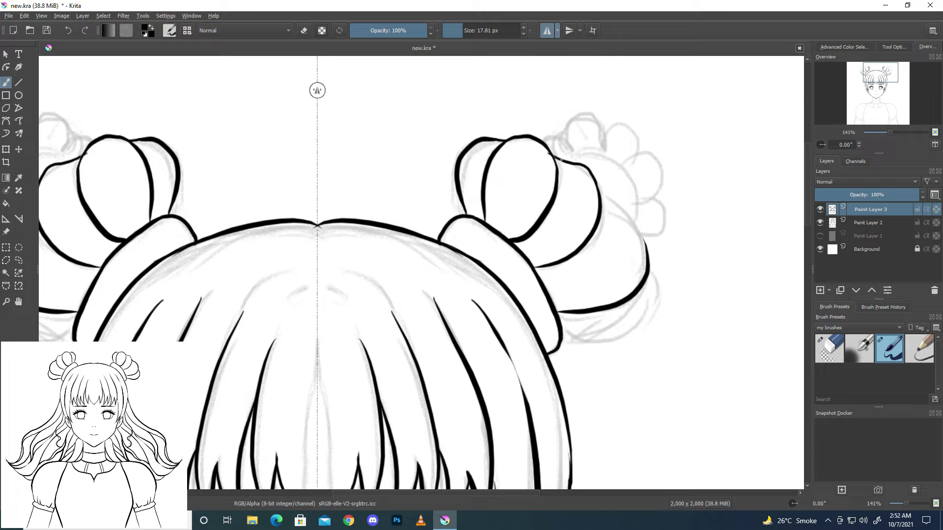
# - With the brush smoothing settings shown, ink the bun's lower edge and the right bun's outer edge
pyautogui.click(901, 48)
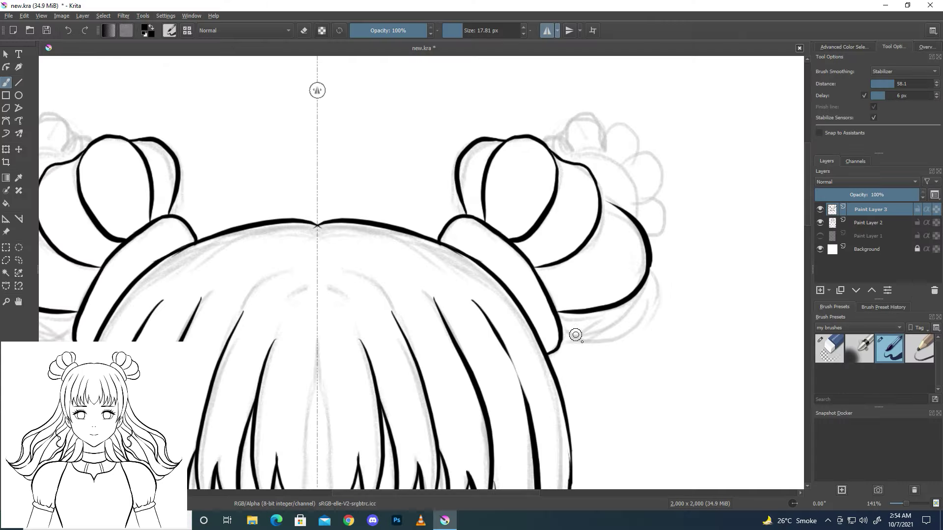
pyautogui.moveTo(567, 336); pyautogui.dragTo(644, 266)
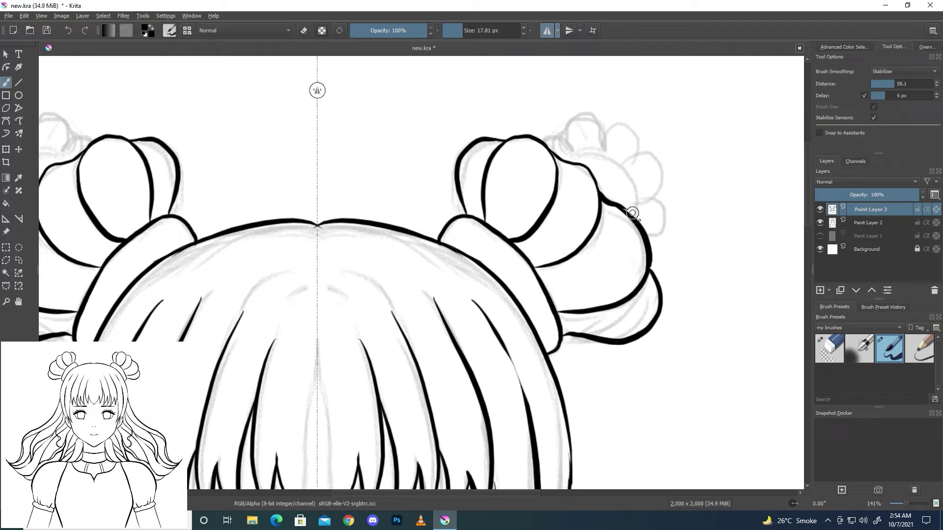
pyautogui.moveTo(597, 188); pyautogui.dragTo(634, 215)
pyautogui.scroll(-3, 415, 301)
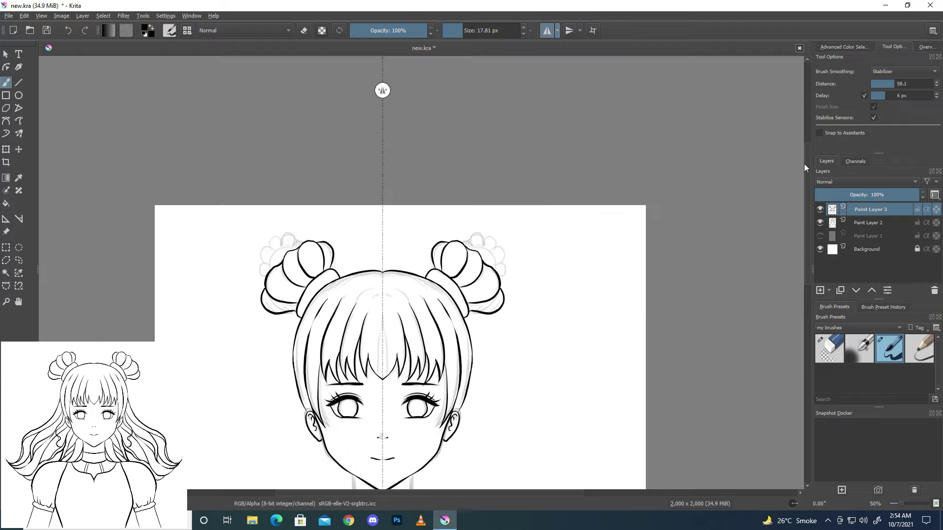
pyautogui.click(926, 46)
pyautogui.moveTo(881, 93); pyautogui.dragTo(879, 113)
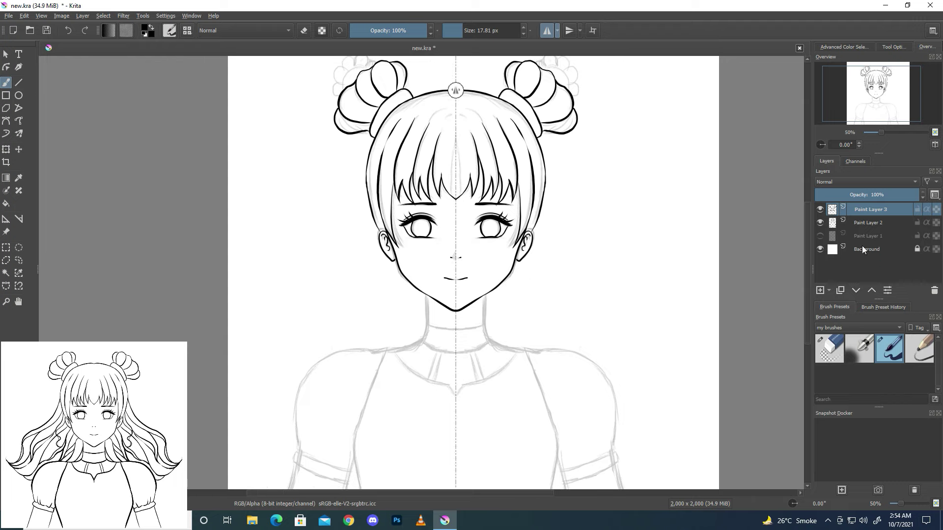
# - Draw mirrored curly hair locks below the ears, thickening the right curl
pyautogui.click(820, 223)
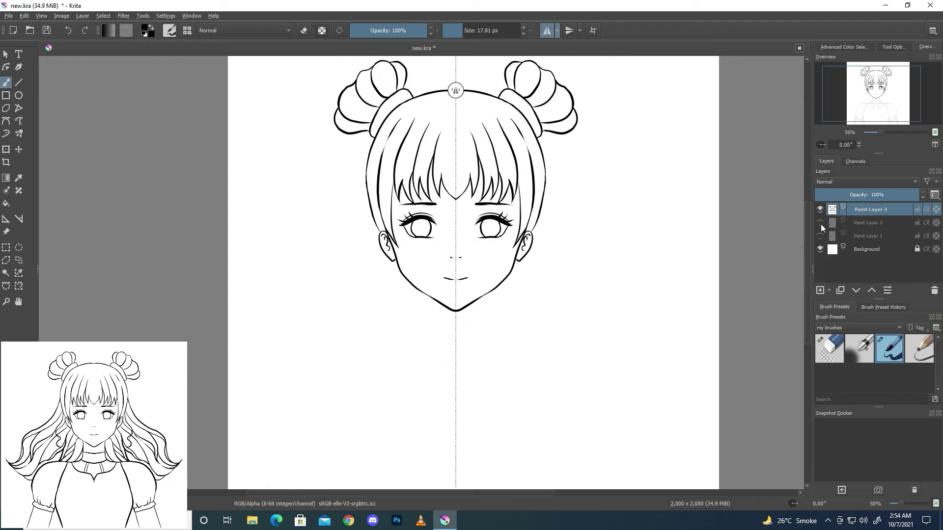
pyautogui.click(820, 223)
pyautogui.scroll(1, 608, 242)
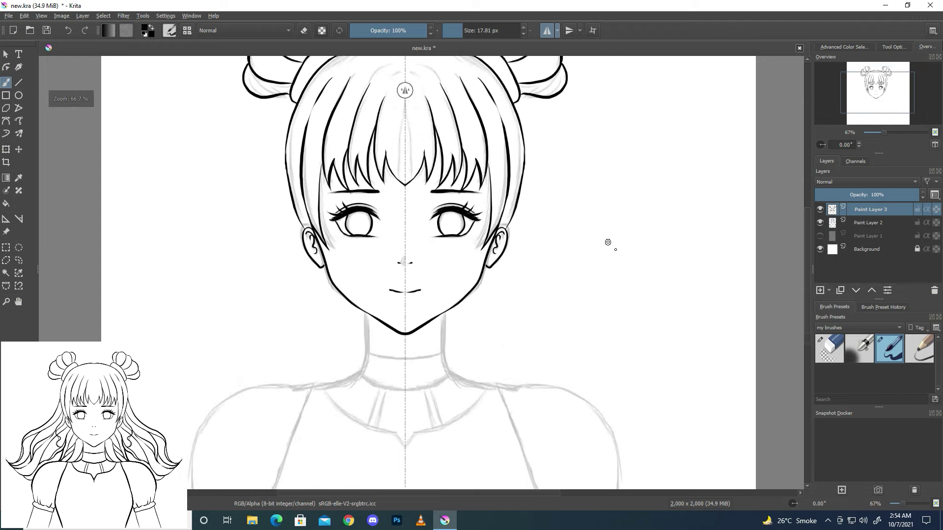
pyautogui.moveTo(873, 93); pyautogui.dragTo(864, 96)
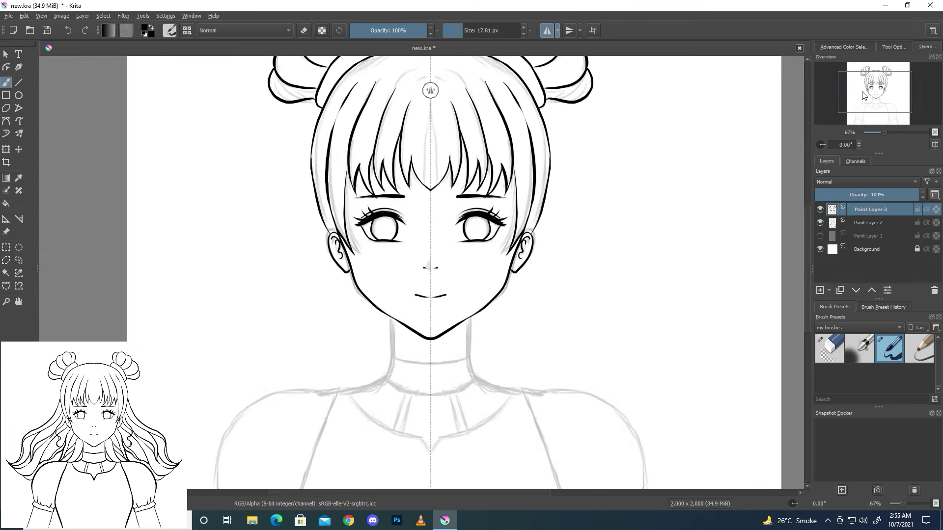
pyautogui.moveTo(541, 217); pyautogui.dragTo(541, 338)
pyautogui.moveTo(536, 219)
pyautogui.mouseDown()
pyautogui.moveTo(563, 285)
pyautogui.moveTo(544, 365)
pyautogui.mouseUp()
pyautogui.hotkey('ctrl', 'z')
pyautogui.moveTo(563, 320); pyautogui.dragTo(558, 331)
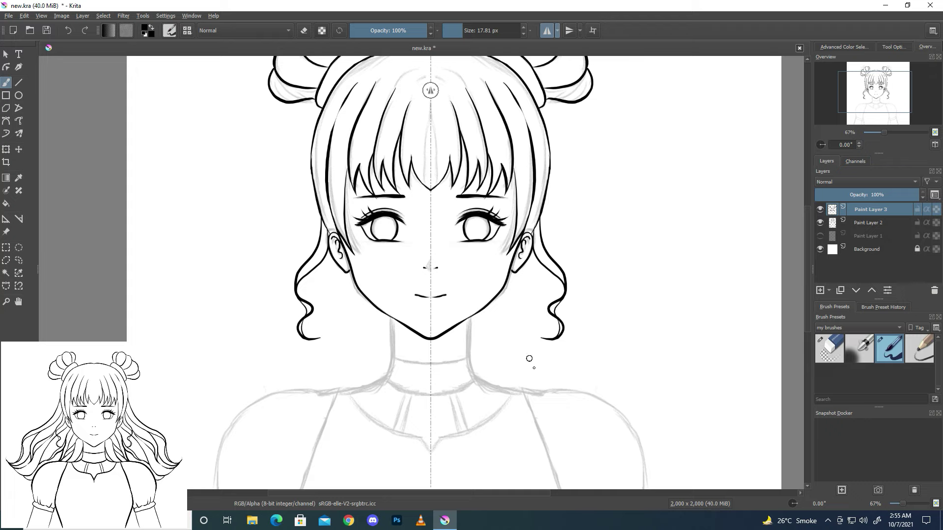
# - Ink the neck lines and the choker collar's top and curved lower edges
pyautogui.click(820, 223)
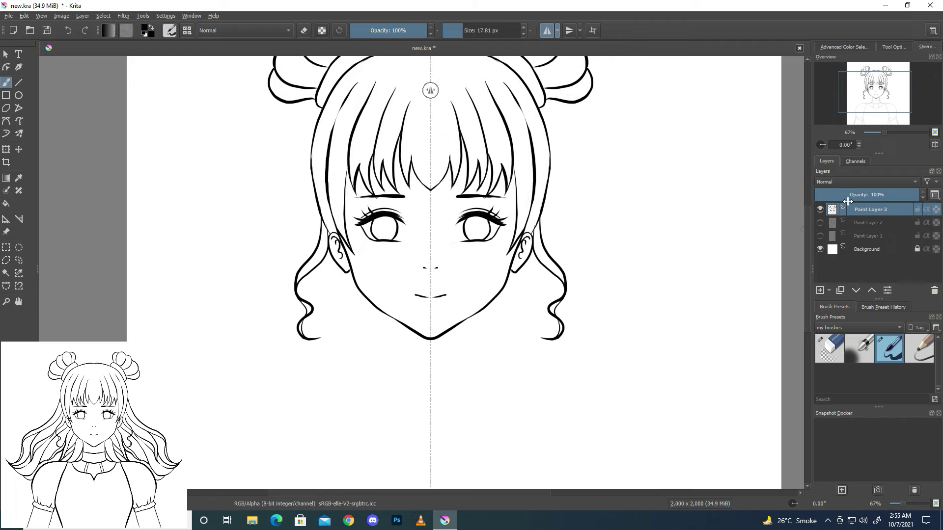
pyautogui.scroll(-1, 864, 194)
pyautogui.scroll(-2, 879, 93)
pyautogui.click(819, 222)
pyautogui.scroll(4, 879, 93)
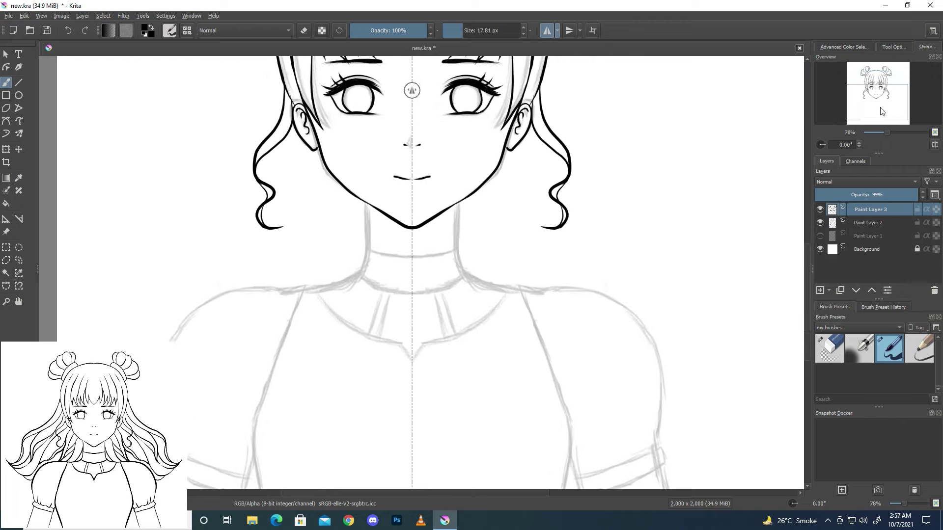
pyautogui.moveTo(352, 98); pyautogui.dragTo(531, 121)
pyautogui.moveTo(545, 167)
pyautogui.mouseDown()
pyautogui.moveTo(562, 315)
pyautogui.moveTo(653, 325)
pyautogui.mouseUp()
pyautogui.moveTo(541, 249); pyautogui.dragTo(459, 263)
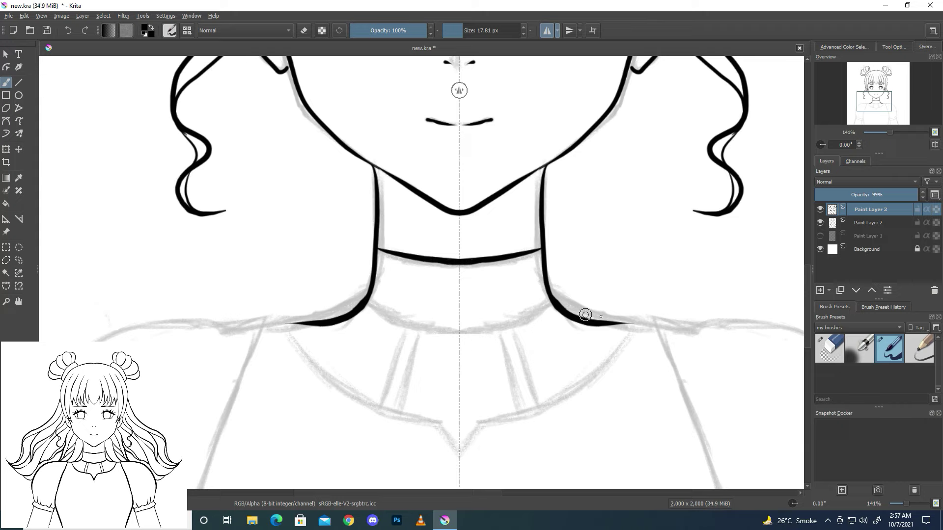
pyautogui.moveTo(554, 310)
pyautogui.mouseDown()
pyautogui.moveTo(446, 335)
pyautogui.moveTo(484, 333)
pyautogui.mouseUp()
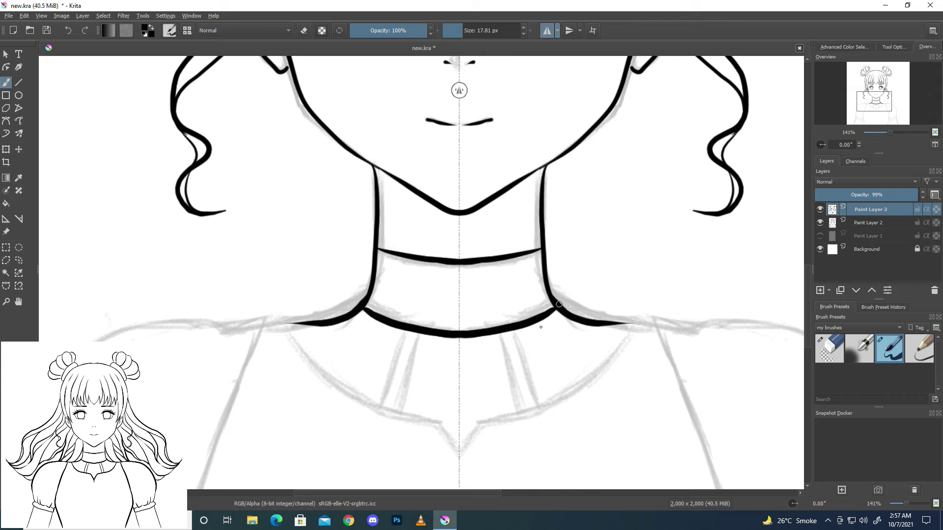
# - Zoom out to view the finished neck and collar
pyautogui.scroll(-4, 663, 212)
# - Ink the mirrored torso sides, shoulder-to-torso lines, collar V and puffed shoulder curves
pyautogui.click(819, 223)
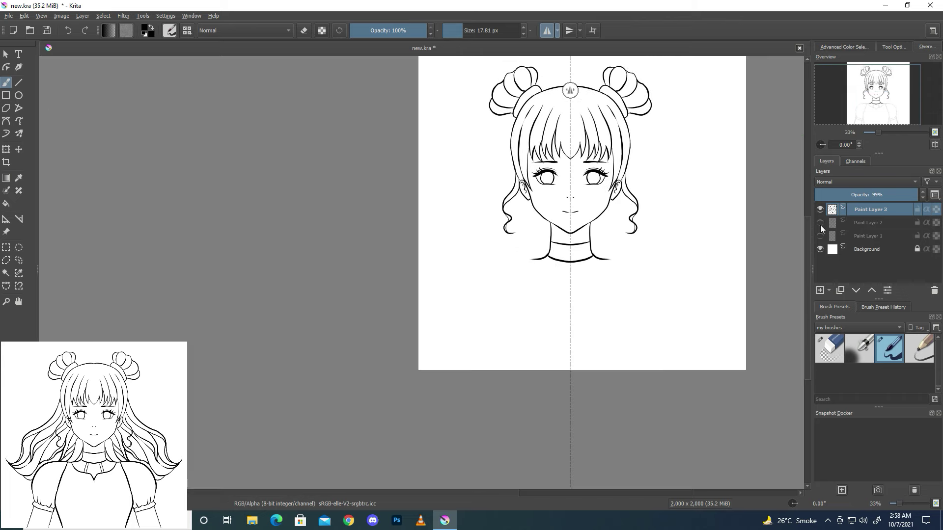
pyautogui.click(819, 223)
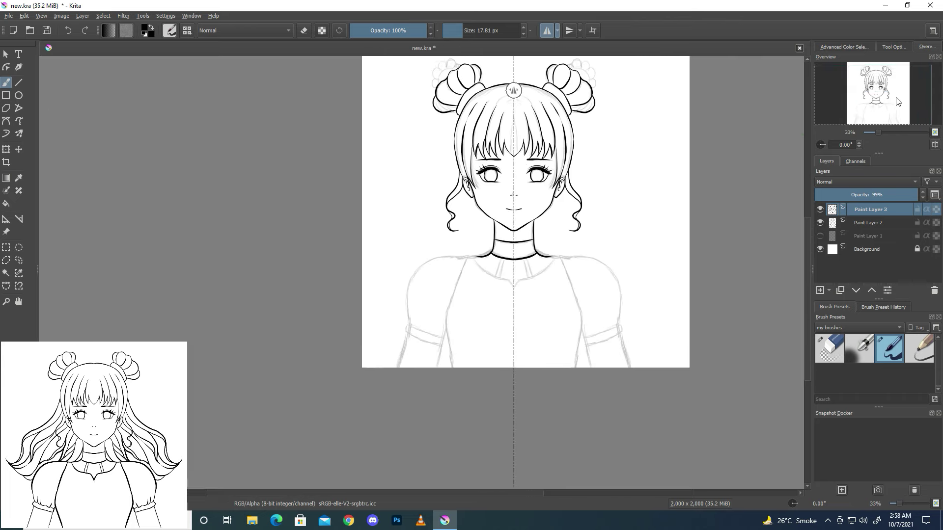
pyautogui.scroll(2, 887, 102)
pyautogui.scroll(1, 886, 104)
pyautogui.scroll(1, 886, 106)
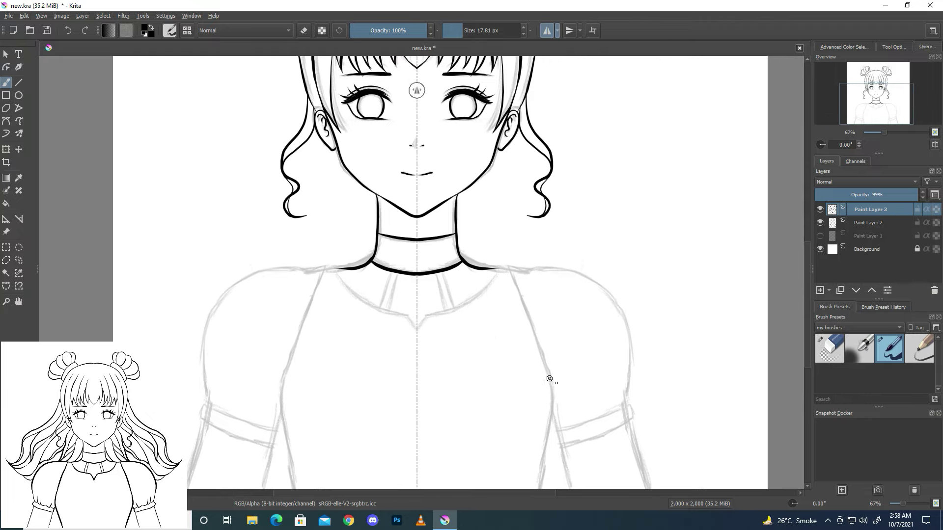
pyautogui.moveTo(549, 378); pyautogui.dragTo(531, 487)
pyautogui.moveTo(510, 267); pyautogui.dragTo(549, 382)
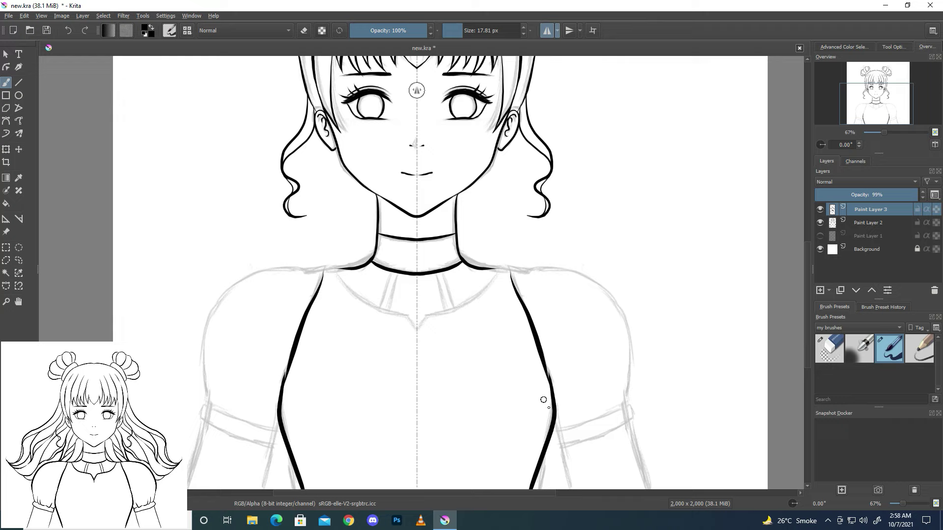
pyautogui.hotkey('ctrl', 'z')
pyautogui.moveTo(509, 271); pyautogui.dragTo(550, 386)
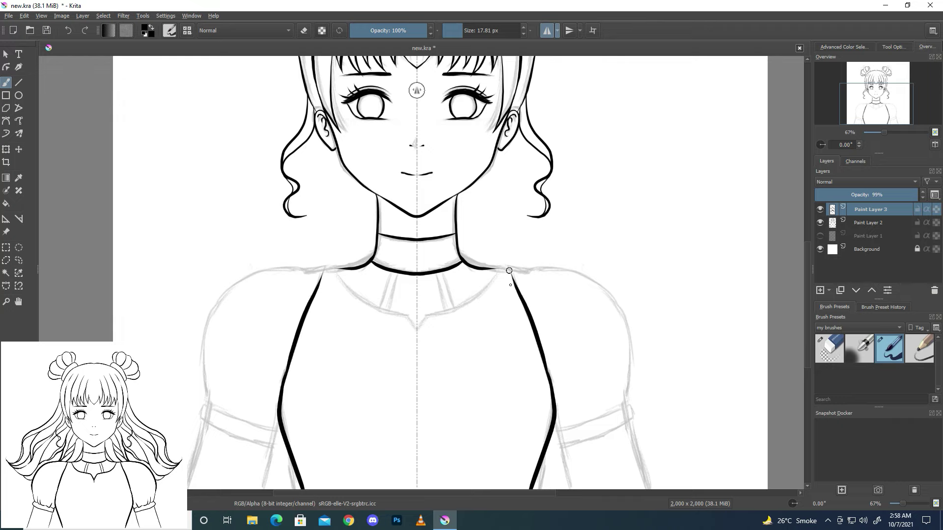
pyautogui.moveTo(494, 273); pyautogui.dragTo(417, 336)
pyautogui.moveTo(521, 269); pyautogui.dragTo(630, 392)
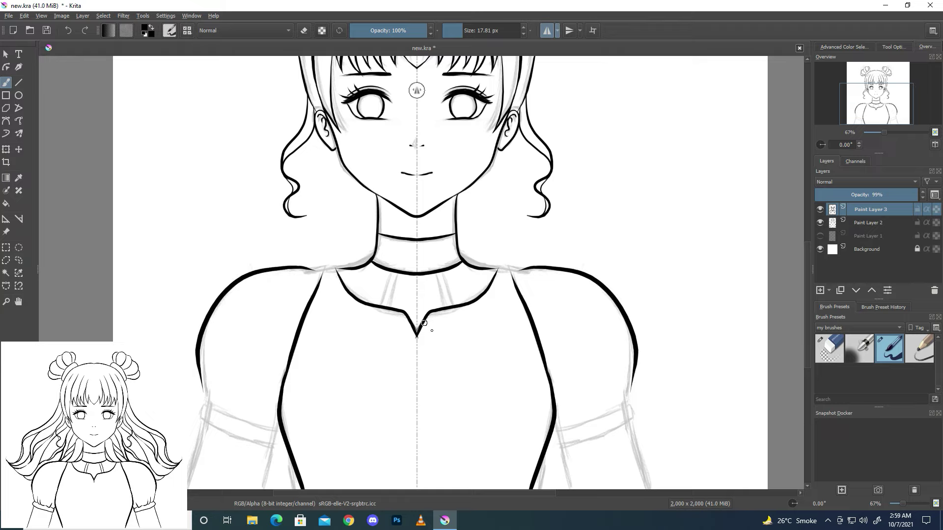
# - Join the neckline to the shoulders and extend the seam down to the arm line
pyautogui.scroll(2, 424, 323)
pyautogui.moveTo(538, 208); pyautogui.dragTo(660, 213)
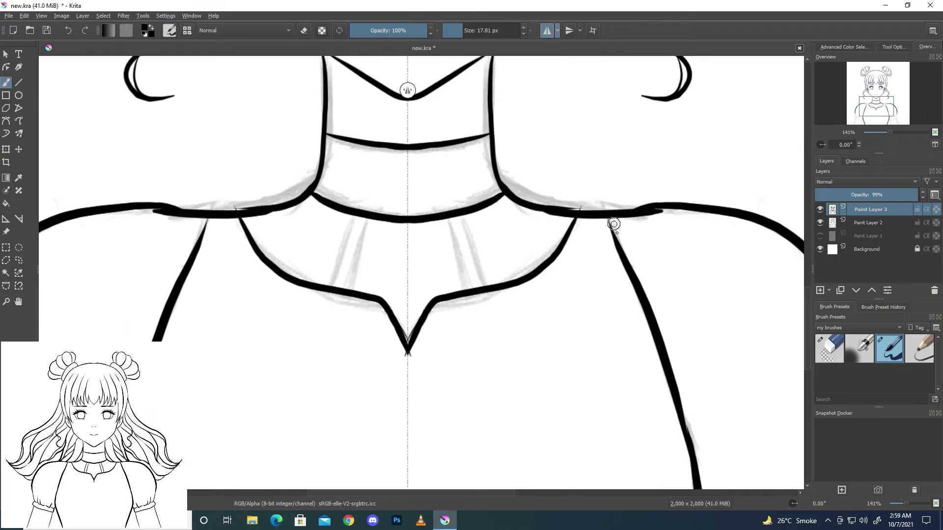
pyautogui.hotkey('ctrl', 'z')
pyautogui.moveTo(548, 210); pyautogui.dragTo(651, 206)
pyautogui.hotkey('ctrl', 'z')
pyautogui.hotkey('ctrl', 'z')
pyautogui.moveTo(538, 214)
pyautogui.mouseDown()
pyautogui.moveTo(658, 211)
pyautogui.moveTo(639, 211)
pyautogui.moveTo(650, 206)
pyautogui.moveTo(614, 253)
pyautogui.mouseUp()
pyautogui.hotkey('ctrl', 'z')
pyautogui.hotkey('ctrl', 'z')
pyautogui.moveTo(604, 216); pyautogui.dragTo(618, 256)
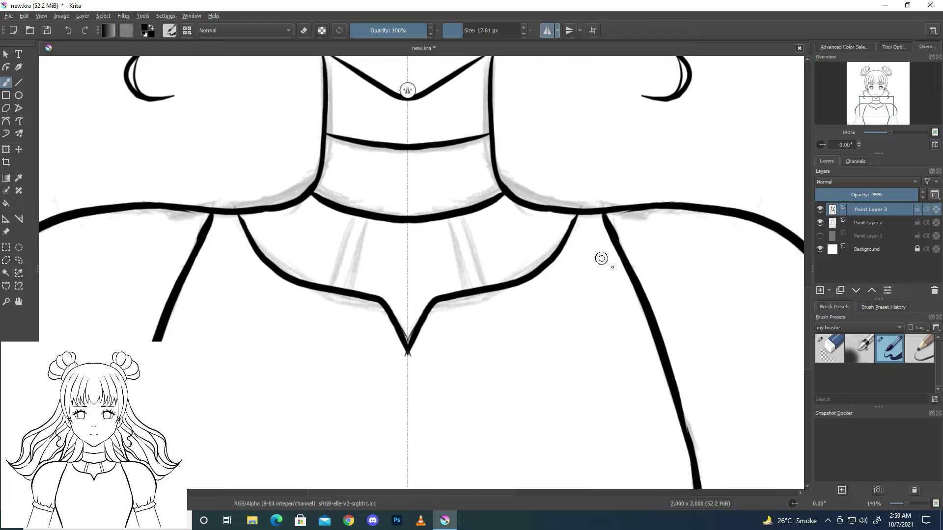
pyautogui.keyDown('ctrl'); pyautogui.click(628, 253); pyautogui.keyUp('ctrl')
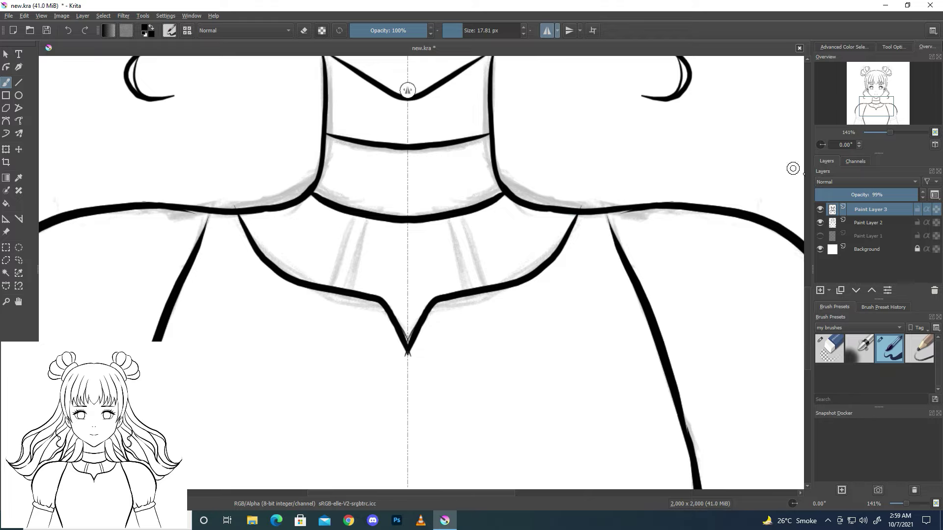
# - With Basic brush smoothing, draw two pairs of mirrored parallel straps ending at the collar line
pyautogui.moveTo(881, 114); pyautogui.dragTo(872, 120)
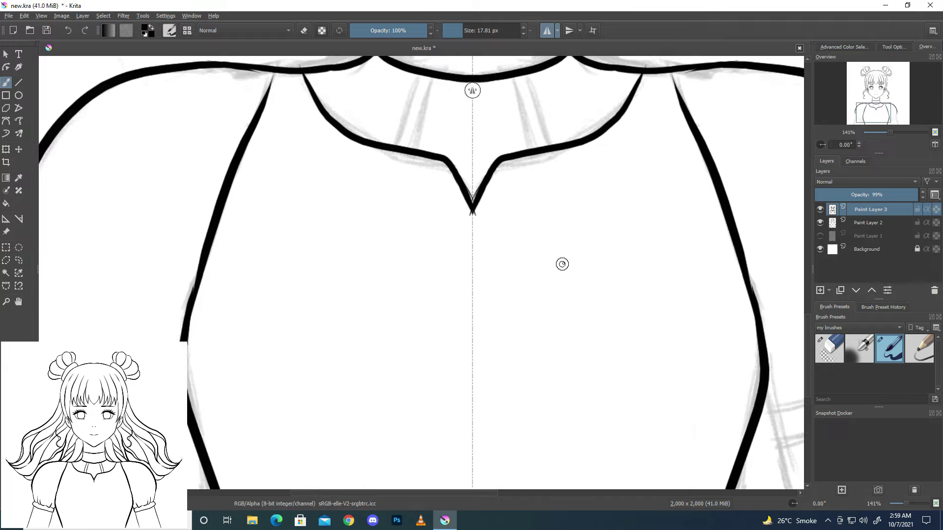
pyautogui.moveTo(513, 79); pyautogui.dragTo(528, 147)
pyautogui.hotkey('ctrl', 'z')
pyautogui.hotkey('ctrl', 'z')
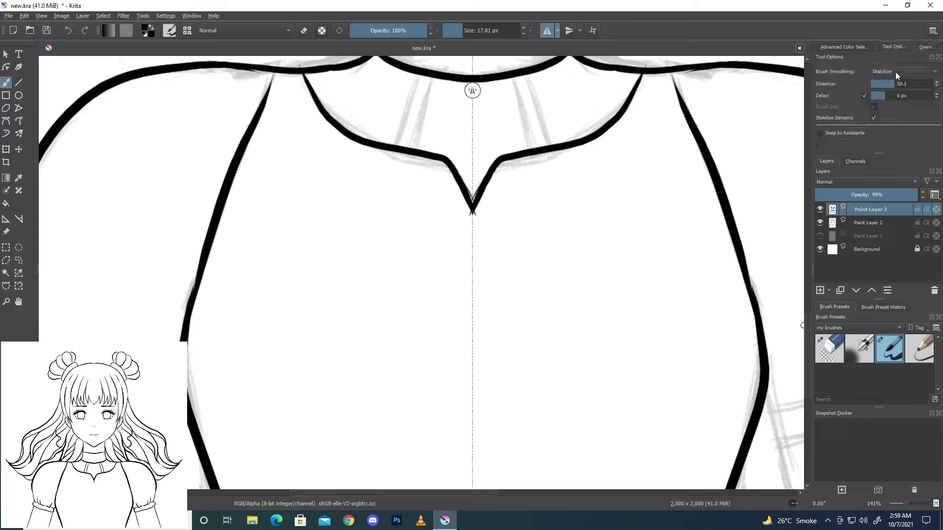
pyautogui.click(892, 47)
pyautogui.moveTo(514, 77); pyautogui.dragTo(537, 158)
pyautogui.hotkey('ctrl', 'z')
pyautogui.moveTo(513, 77); pyautogui.dragTo(534, 147)
pyautogui.hotkey('ctrl', 'z')
pyautogui.moveTo(513, 77); pyautogui.dragTo(534, 147)
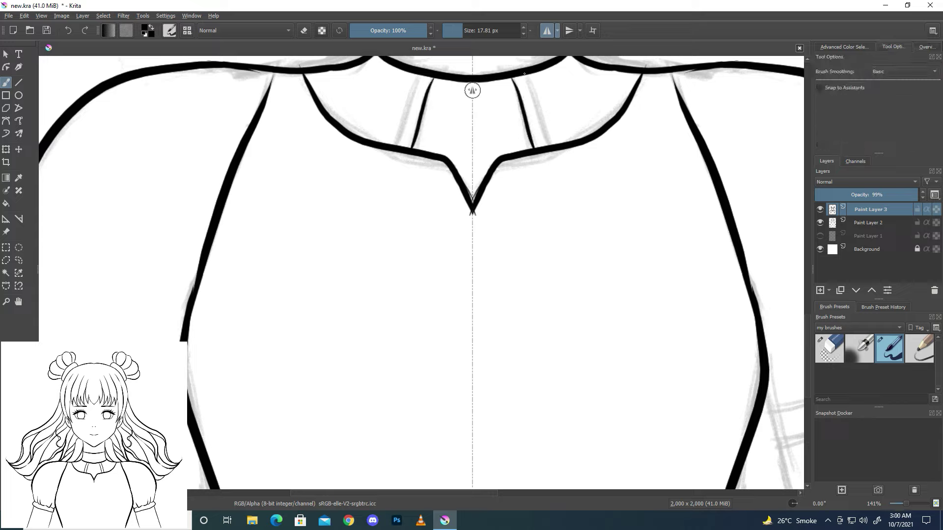
pyautogui.moveTo(525, 75); pyautogui.dragTo(546, 145)
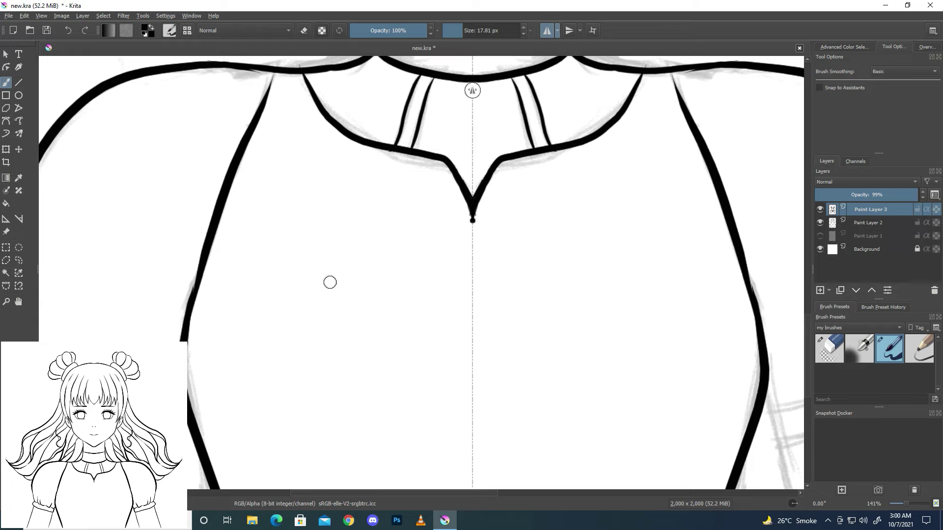
# - Erase the stray line under the shoulder curve, then thicken the top of the shoulder seam
pyautogui.scroll(1, 330, 282)
pyautogui.click(926, 47)
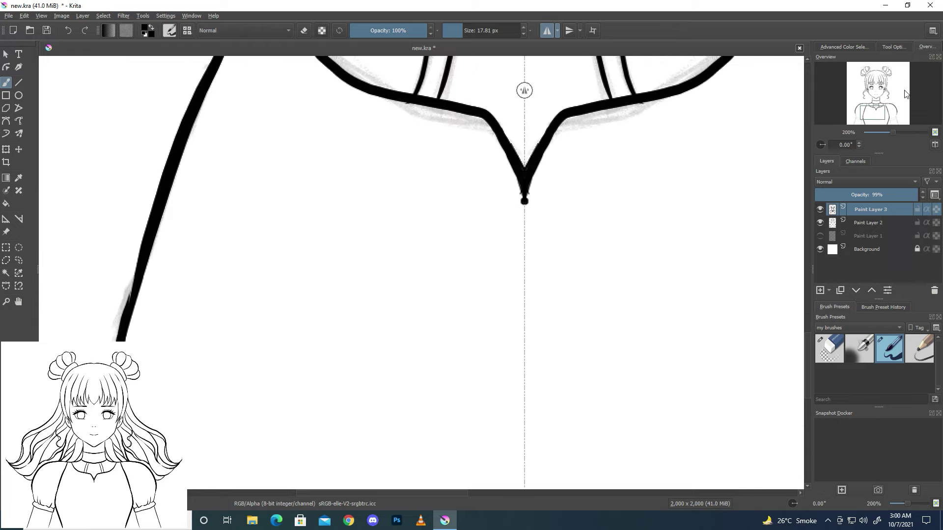
pyautogui.click(882, 108)
pyautogui.moveTo(882, 108); pyautogui.dragTo(885, 107)
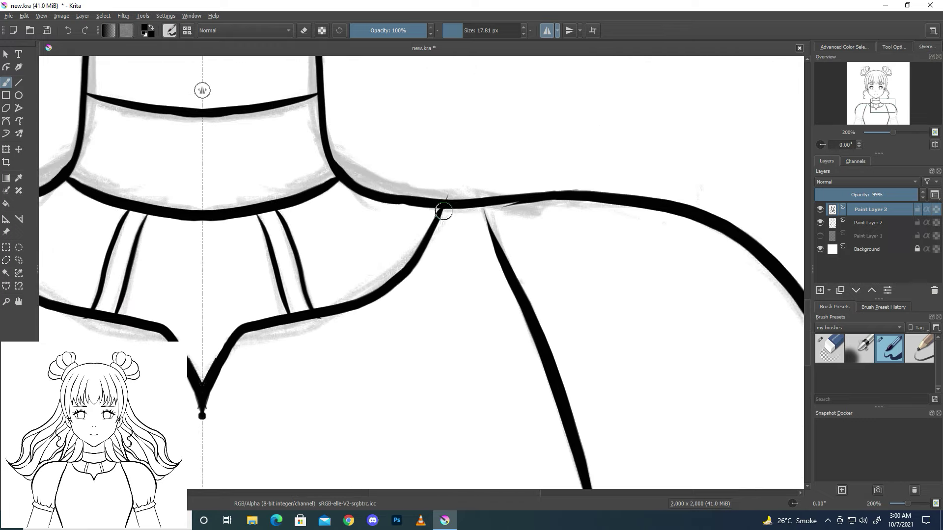
pyautogui.click(820, 349)
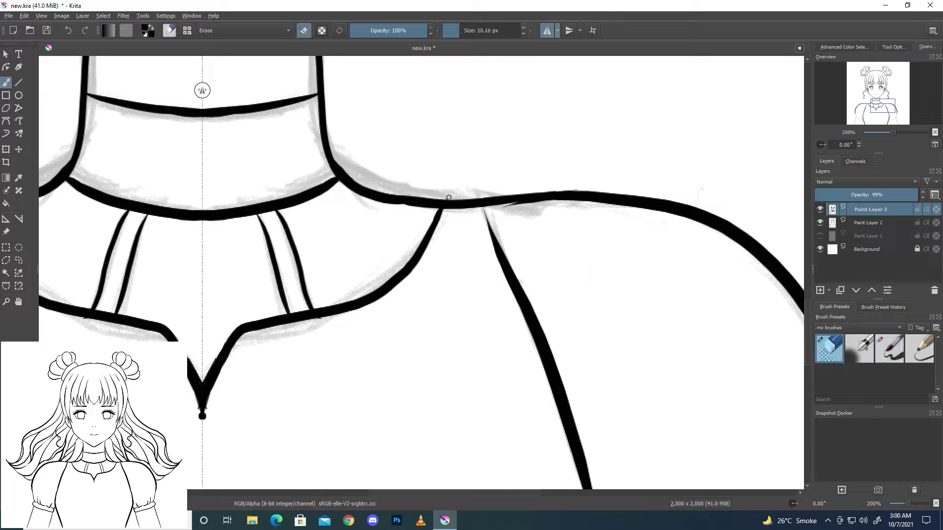
pyautogui.moveTo(502, 207); pyautogui.dragTo(560, 204)
pyautogui.click(889, 349)
pyautogui.moveTo(484, 208); pyautogui.dragTo(497, 248)
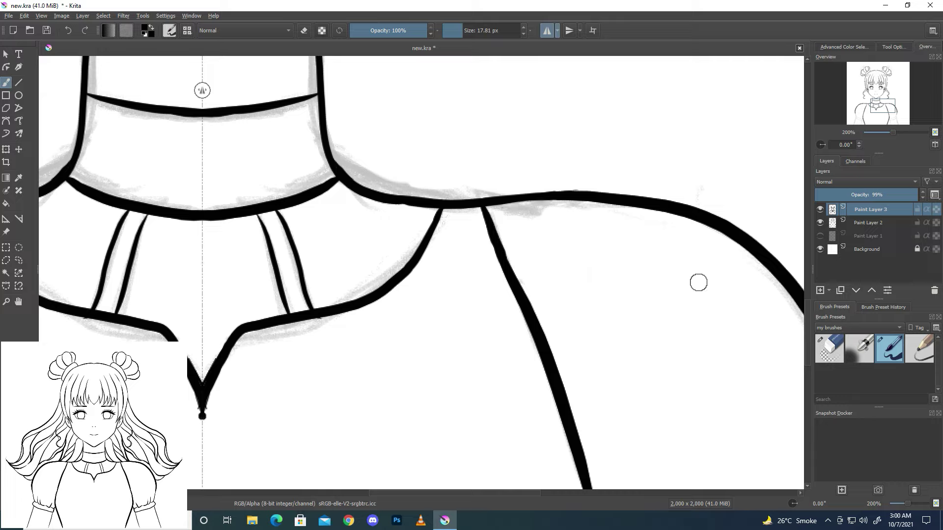
pyautogui.scroll(-4, 321, 246)
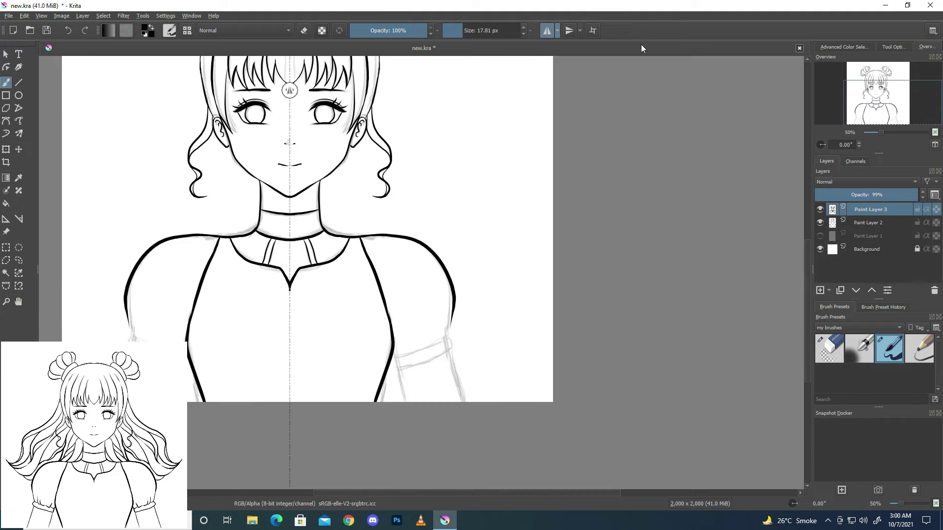
pyautogui.moveTo(892, 94); pyautogui.dragTo(877, 100)
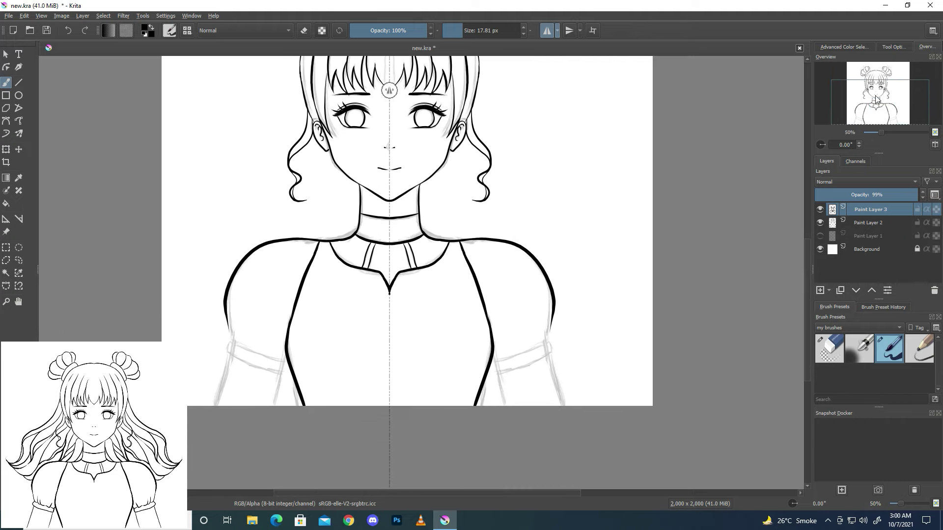
pyautogui.scroll(2, 587, 288)
pyautogui.scroll(1, 603, 270)
# - Ink the sleeve edge curving to the cuff, two gather folds, wavy hem and cuff band
pyautogui.scroll(1, 618, 255)
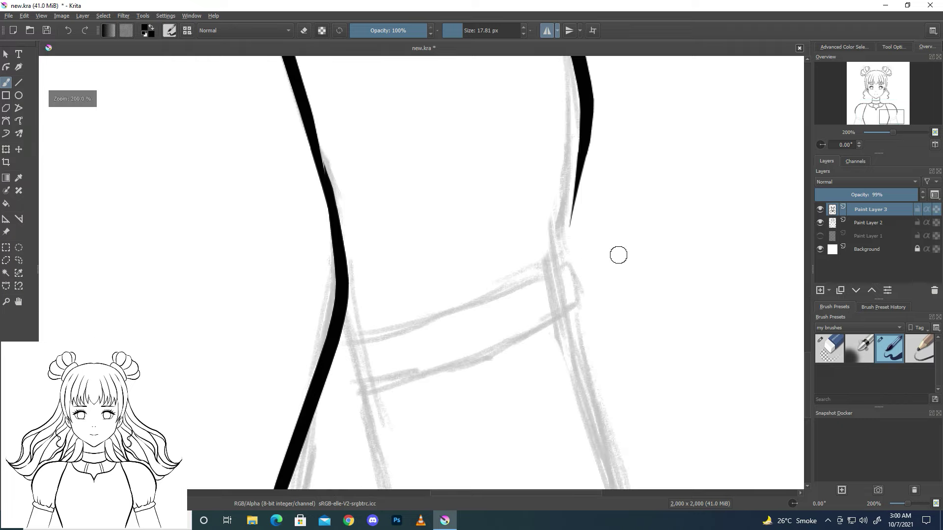
pyautogui.moveTo(584, 160); pyautogui.dragTo(540, 270)
pyautogui.hotkey('ctrl', 'z')
pyautogui.moveTo(579, 174); pyautogui.dragTo(531, 279)
pyautogui.hotkey('ctrl', 'z')
pyautogui.hotkey('ctrl', 'z')
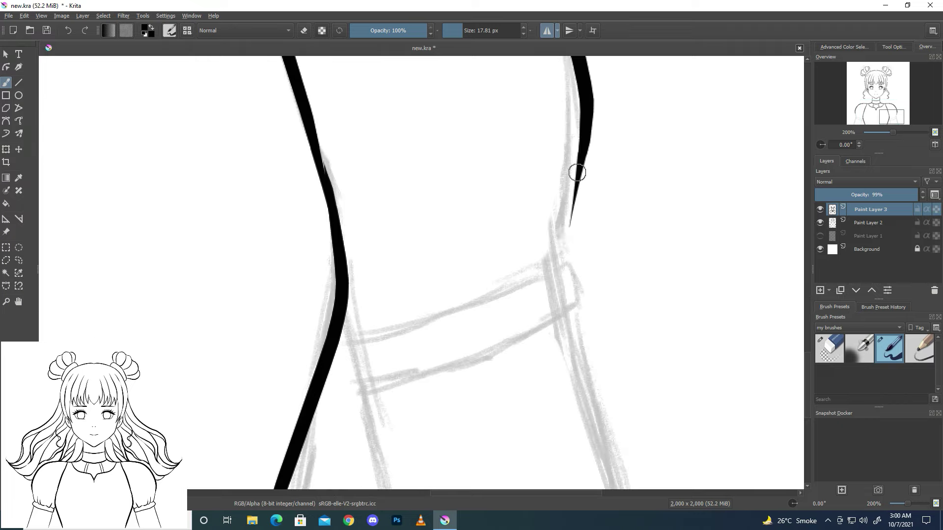
pyautogui.moveTo(578, 172); pyautogui.dragTo(524, 284)
pyautogui.moveTo(523, 214); pyautogui.dragTo(493, 304)
pyautogui.moveTo(498, 246)
pyautogui.mouseDown()
pyautogui.moveTo(492, 302)
pyautogui.moveTo(403, 338)
pyautogui.mouseUp()
pyautogui.moveTo(372, 287)
pyautogui.mouseDown()
pyautogui.moveTo(413, 335)
pyautogui.moveTo(342, 335)
pyautogui.moveTo(350, 355)
pyautogui.moveTo(420, 371)
pyautogui.mouseUp()
pyautogui.moveTo(564, 261)
pyautogui.mouseDown()
pyautogui.moveTo(577, 300)
pyautogui.moveTo(390, 387)
pyautogui.moveTo(538, 333)
pyautogui.moveTo(557, 265)
pyautogui.mouseUp()
pyautogui.hotkey('ctrl', 'z')
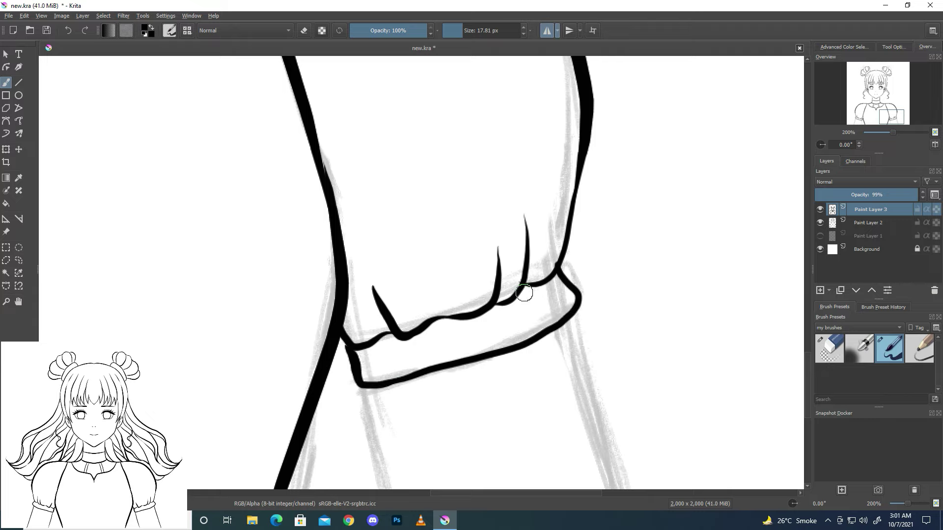
# - Hide and re-show Paint Layer 2 to check the sleeve lineart, then return to the cuff
pyautogui.scroll(-4, 524, 293)
pyautogui.scroll(-1, 524, 293)
pyautogui.click(822, 223)
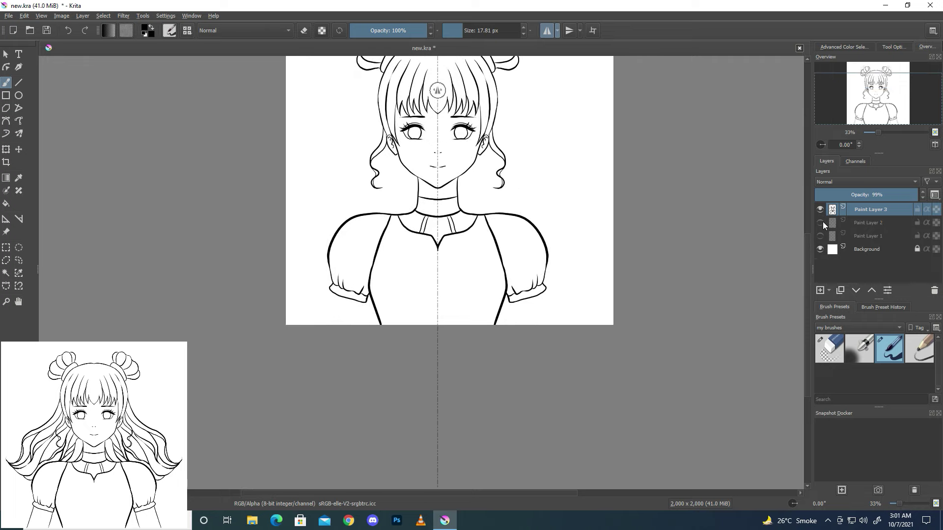
pyautogui.click(823, 222)
pyautogui.scroll(2, 805, 144)
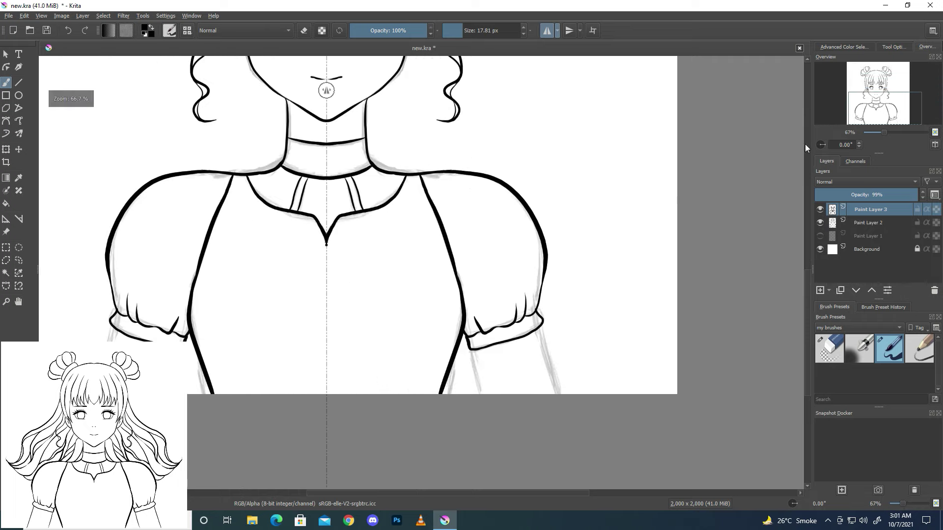
pyautogui.scroll(1, 805, 144)
pyautogui.scroll(1, 837, 137)
pyautogui.moveTo(882, 113); pyautogui.dragTo(882, 132)
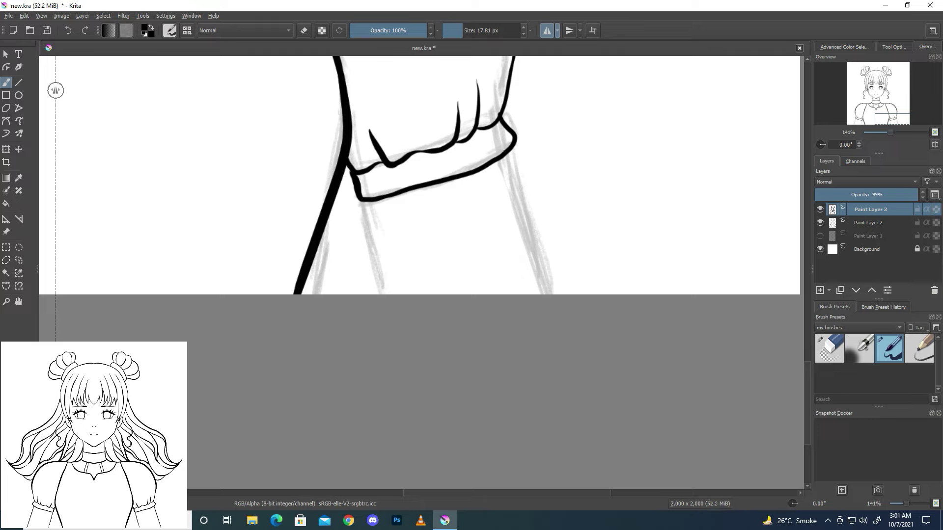
# - Ink the inner arm line below the cuff at a steeper angle
pyautogui.moveTo(505, 153); pyautogui.dragTo(550, 294)
pyautogui.hotkey('ctrl', 'z')
pyautogui.moveTo(362, 200); pyautogui.dragTo(385, 293)
pyautogui.hotkey('ctrl', 'z')
pyautogui.moveTo(362, 201); pyautogui.dragTo(386, 293)
pyautogui.hotkey('ctrl', 'z')
pyautogui.moveTo(362, 200); pyautogui.dragTo(390, 293)
# - Ink the outer arm line from the cuff to the canvas edge, reinforcing its top
pyautogui.moveTo(510, 155); pyautogui.dragTo(549, 293)
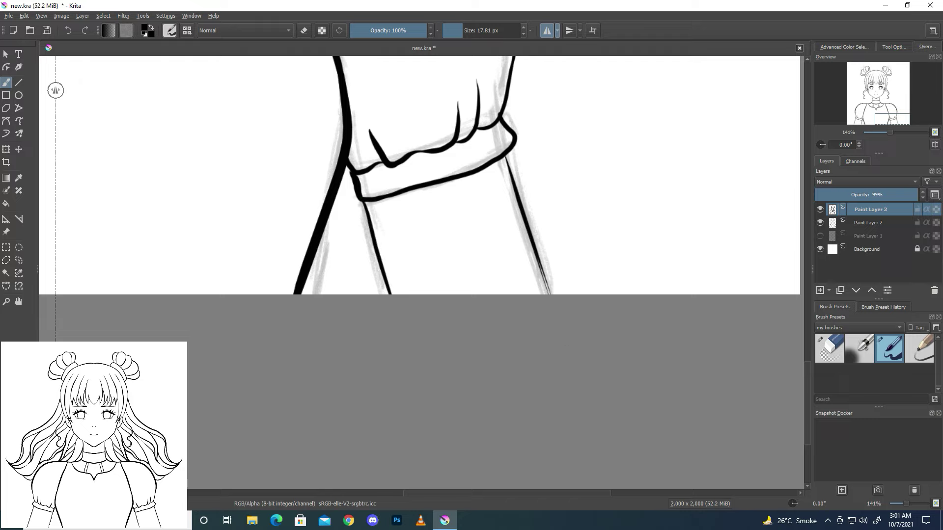
pyautogui.moveTo(531, 251); pyautogui.dragTo(550, 294)
pyautogui.hotkey('ctrl', 'z')
pyautogui.moveTo(532, 252); pyautogui.dragTo(548, 289)
pyautogui.moveTo(504, 155); pyautogui.dragTo(512, 176)
pyautogui.scroll(-5, 484, 204)
pyautogui.scroll(-1, 484, 204)
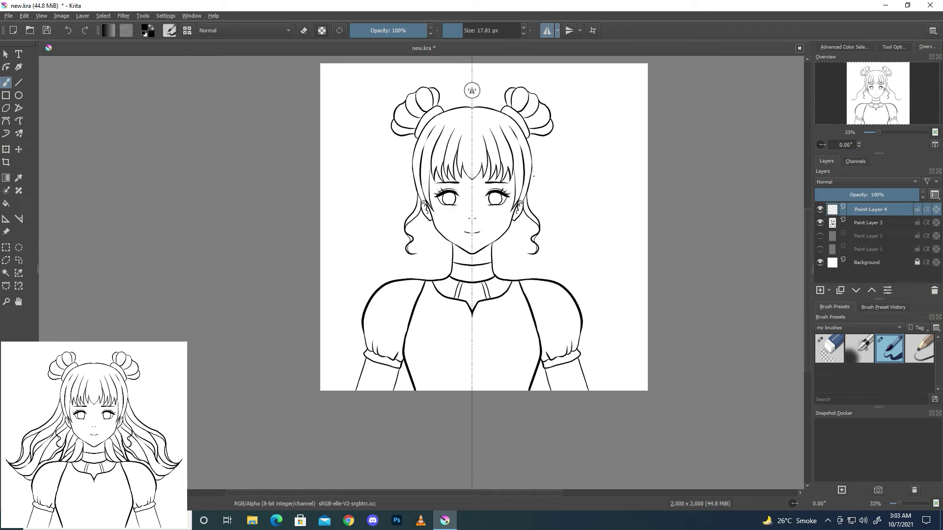
# - Draw long wavy hair strands down both sides, redrawing the tail as a curled hook
pyautogui.moveTo(534, 173); pyautogui.dragTo(597, 267)
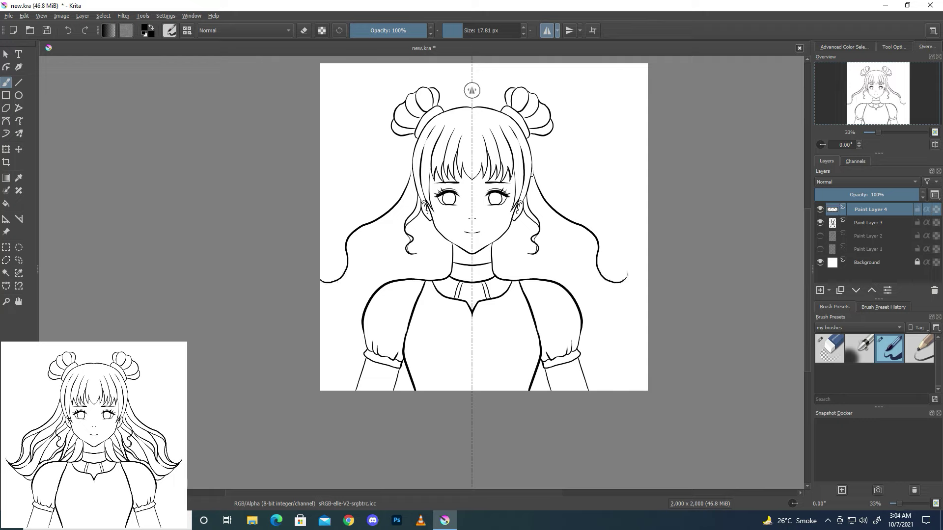
pyautogui.moveTo(546, 214)
pyautogui.mouseDown()
pyautogui.moveTo(597, 242)
pyautogui.moveTo(620, 283)
pyautogui.mouseUp()
pyautogui.hotkey('ctrl', 'z')
pyautogui.hotkey('ctrl', 'z')
pyautogui.moveTo(597, 245); pyautogui.dragTo(628, 278)
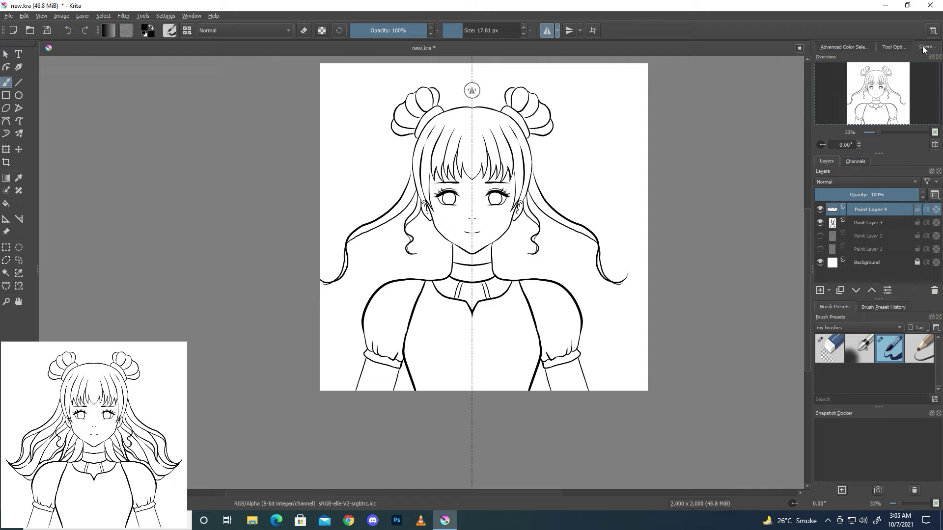
pyautogui.click(900, 47)
pyautogui.click(930, 49)
pyautogui.hotkey('ctrl', 'z')
pyautogui.moveTo(582, 274)
pyautogui.mouseDown()
pyautogui.moveTo(627, 273)
pyautogui.moveTo(577, 296)
pyautogui.mouseUp()
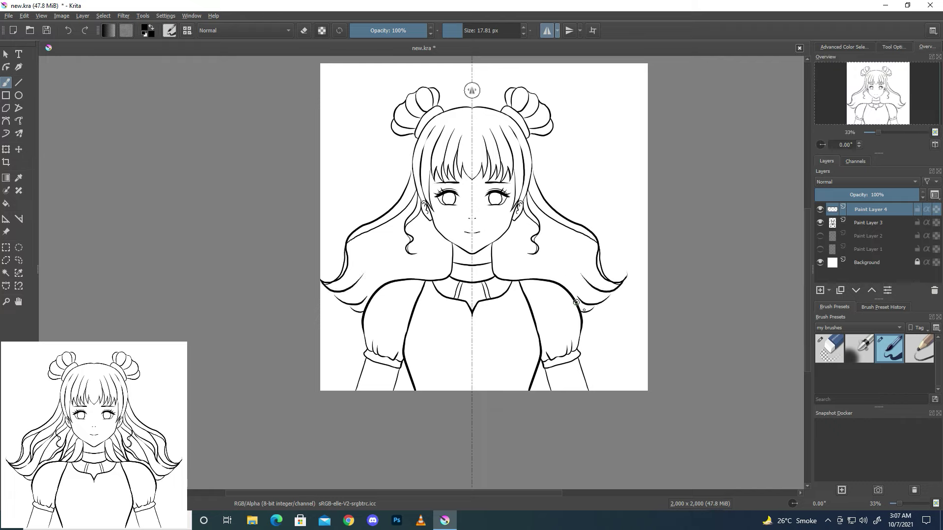
# - Add curved inner wavy hair strands below the face and a curl beside the cheek
pyautogui.moveTo(557, 244); pyautogui.dragTo(576, 282)
pyautogui.moveTo(500, 239); pyautogui.dragTo(521, 270)
pyautogui.moveTo(513, 219); pyautogui.dragTo(560, 277)
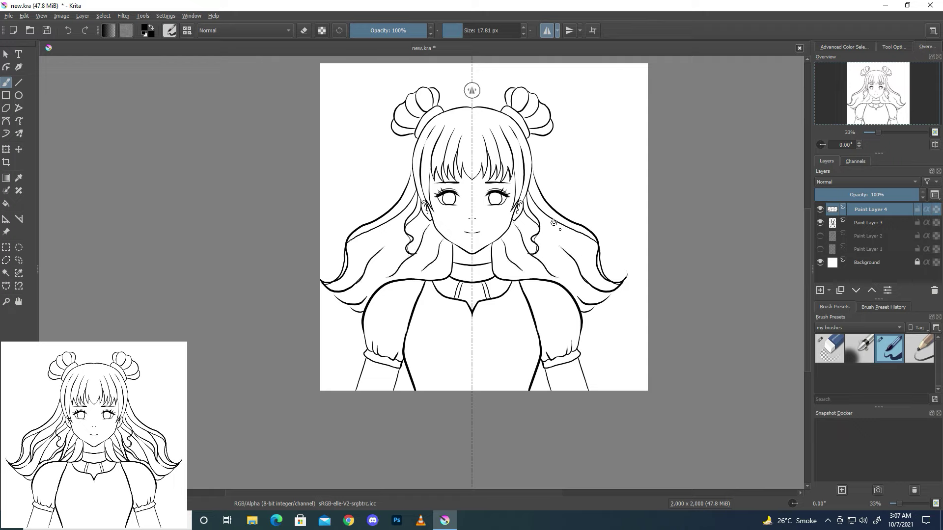
pyautogui.moveTo(407, 222); pyautogui.dragTo(391, 240)
# - Zoom in on the left hair ends and erase part of the curved hair line
pyautogui.press('+')
pyautogui.press('+')
pyautogui.press('+')
pyautogui.moveTo(868, 109); pyautogui.dragTo(855, 100)
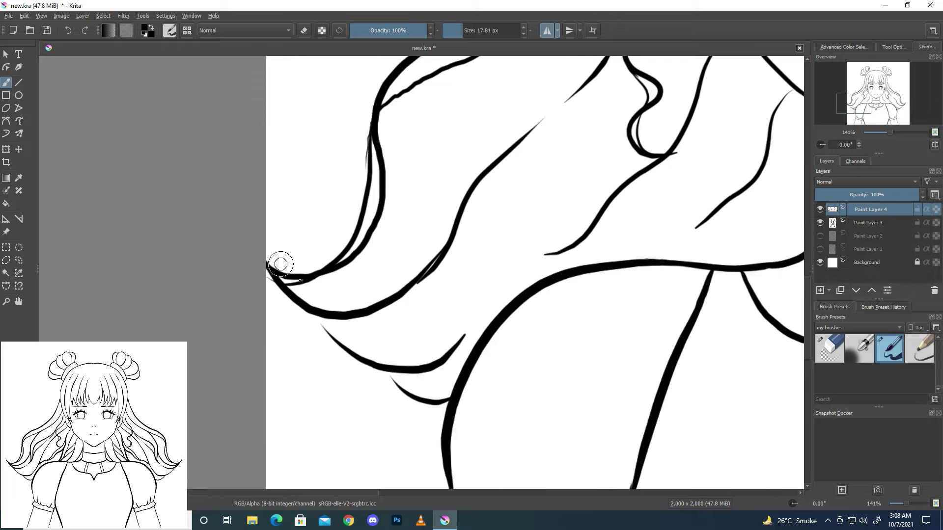
pyautogui.click(830, 349)
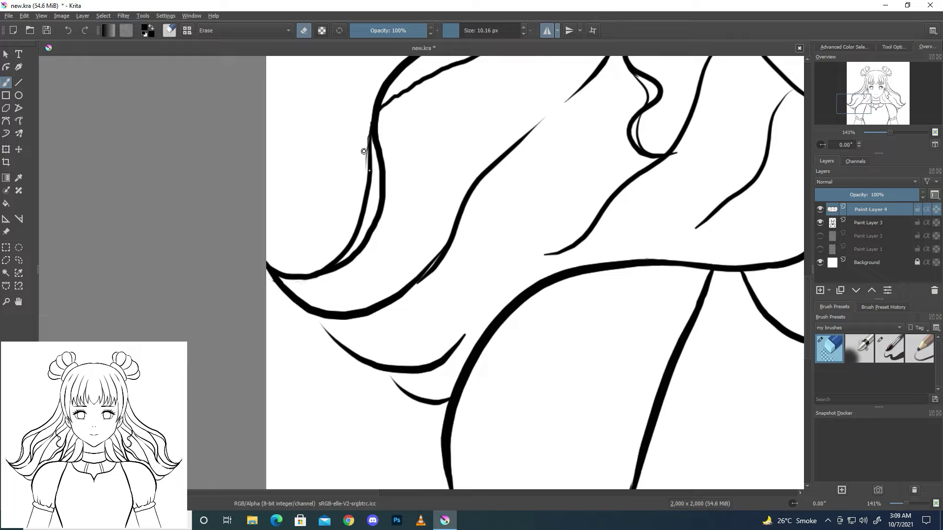
pyautogui.moveTo(434, 261)
pyautogui.mouseDown()
pyautogui.moveTo(435, 252)
pyautogui.moveTo(381, 302)
pyautogui.moveTo(351, 310)
pyautogui.moveTo(412, 280)
pyautogui.mouseUp()
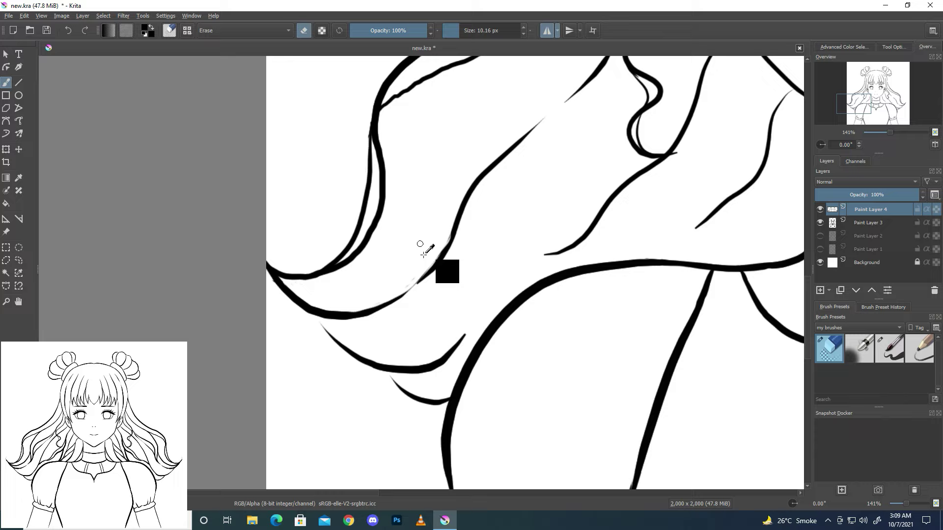
# - Set Brush Smoothing to Basic in Tool Options
pyautogui.click(904, 46)
pyautogui.click(892, 73)
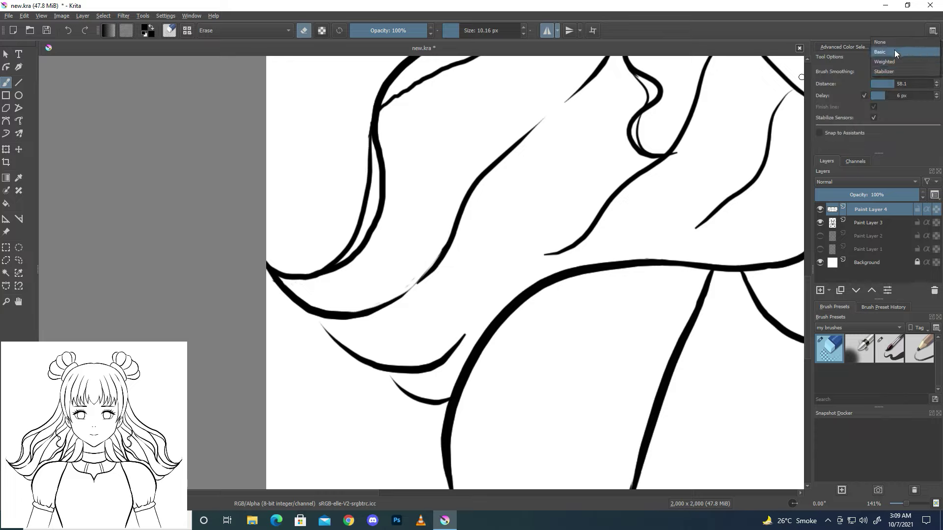
pyautogui.click(894, 49)
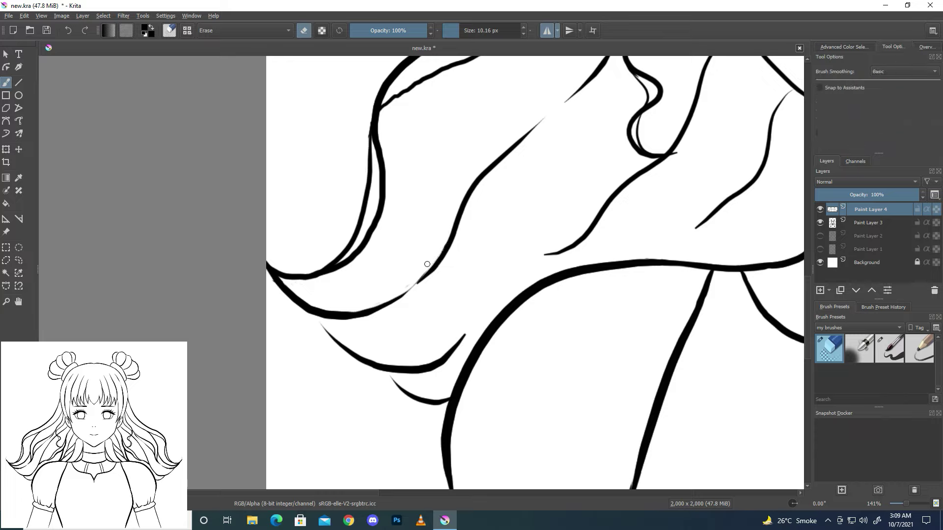
# - Erase the faint hair line near the top of the head
pyautogui.moveTo(399, 98); pyautogui.dragTo(454, 74)
pyautogui.click(927, 47)
pyautogui.moveTo(869, 98); pyautogui.dragTo(881, 119)
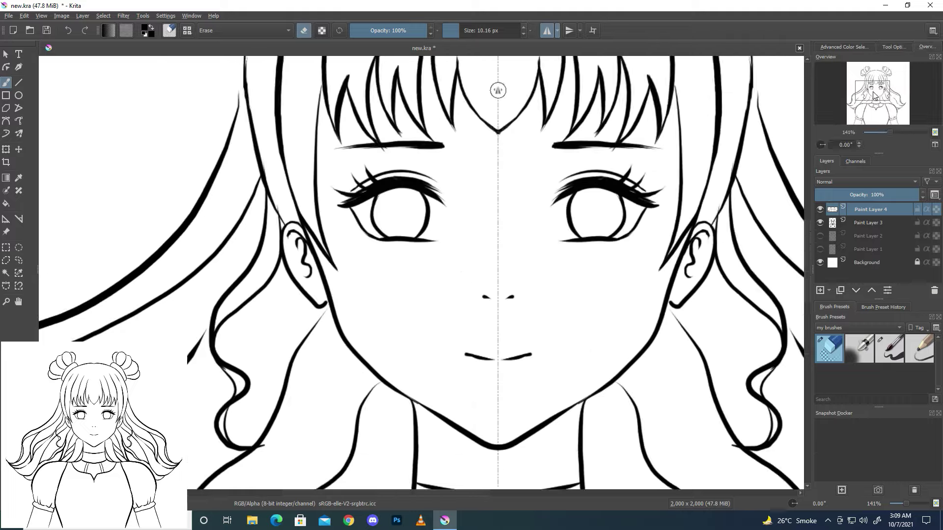
# - With the ink pen, extend the lower strand tip to join and thicken the upper hair stroke
pyautogui.click(892, 350)
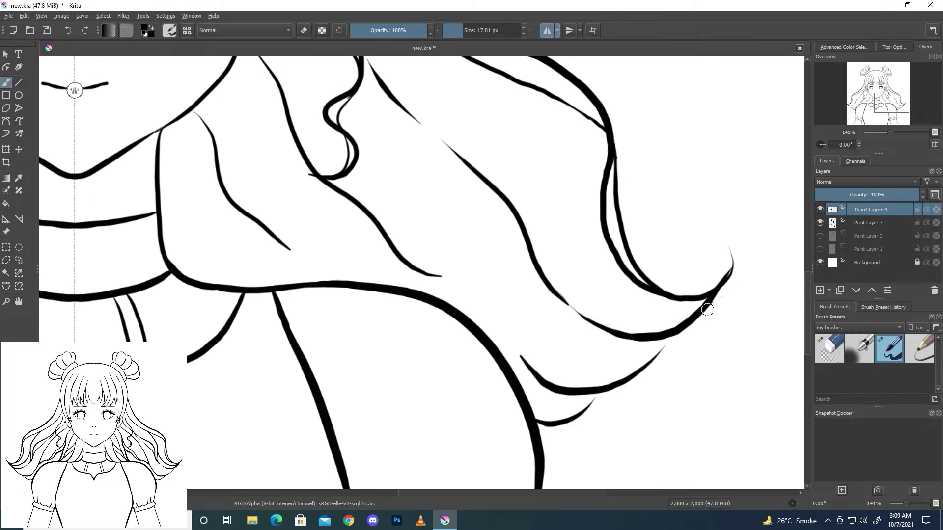
pyautogui.moveTo(552, 97); pyautogui.dragTo(601, 131)
pyautogui.hotkey('ctrl', 'z')
pyautogui.press('e')
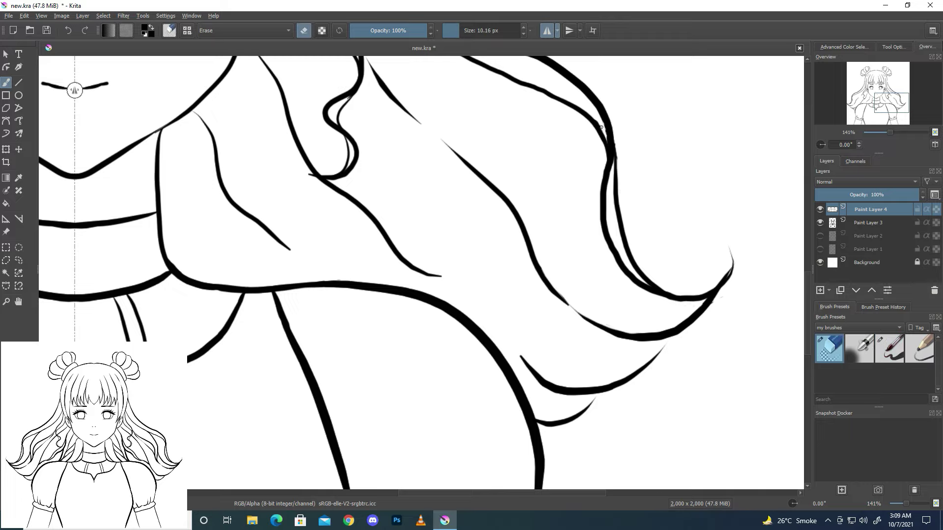
pyautogui.click(887, 353)
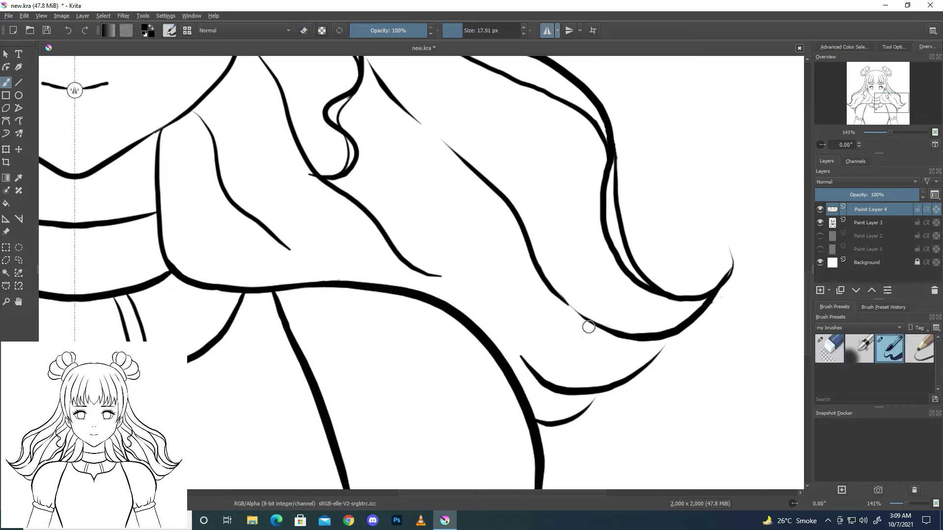
pyautogui.moveTo(648, 363); pyautogui.dragTo(679, 333)
pyautogui.moveTo(598, 394); pyautogui.dragTo(575, 415)
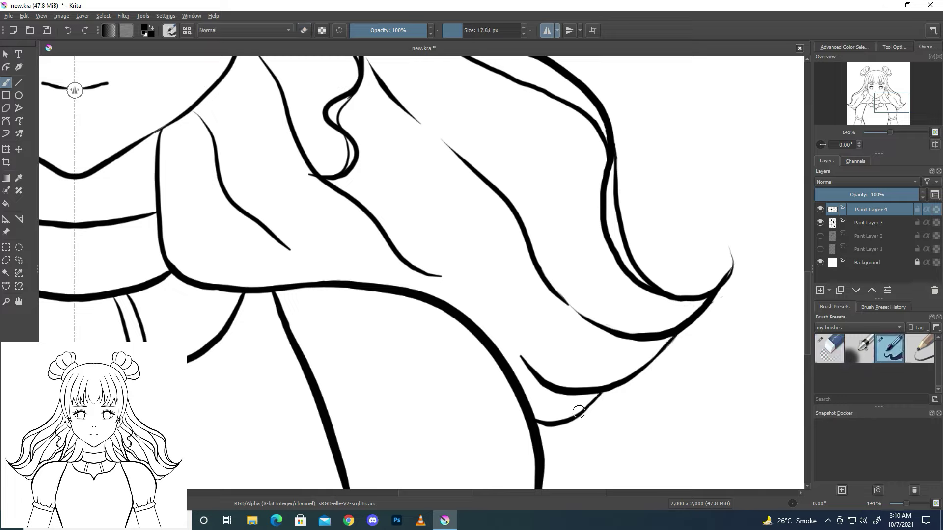
# - Draw two new mirrored hair strands flowing down both sides
pyautogui.click(831, 354)
pyautogui.moveTo(861, 126)
pyautogui.mouseDown()
pyautogui.moveTo(860, 83)
pyautogui.moveTo(881, 101)
pyautogui.mouseUp()
pyautogui.scroll(-5, 861, 91)
pyautogui.scroll(2, 860, 83)
pyautogui.press('/')
pyautogui.moveTo(501, 189); pyautogui.dragTo(566, 275)
pyautogui.moveTo(437, 179)
pyautogui.mouseDown()
pyautogui.moveTo(500, 274)
pyautogui.moveTo(521, 280)
pyautogui.mouseUp()
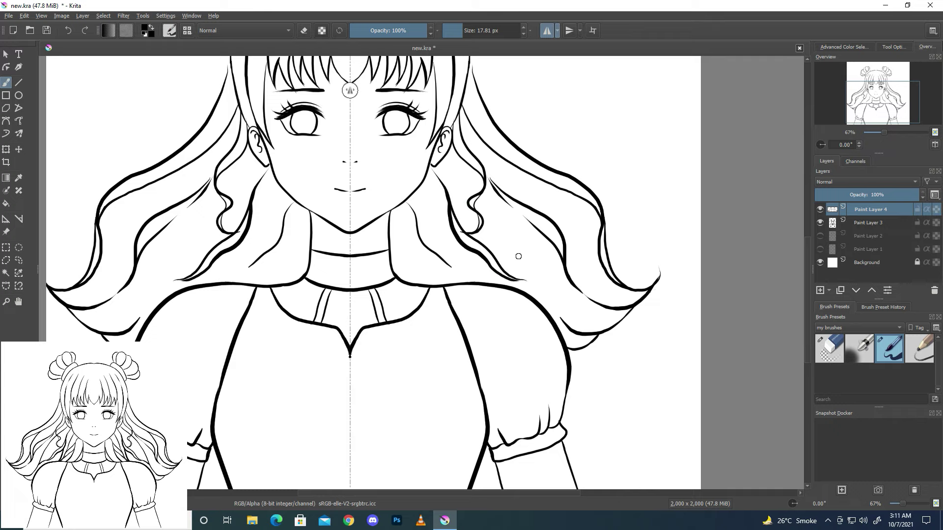
# - Reframe the whole drawing and add a short dark hair stroke
pyautogui.scroll(-2, 541, 165)
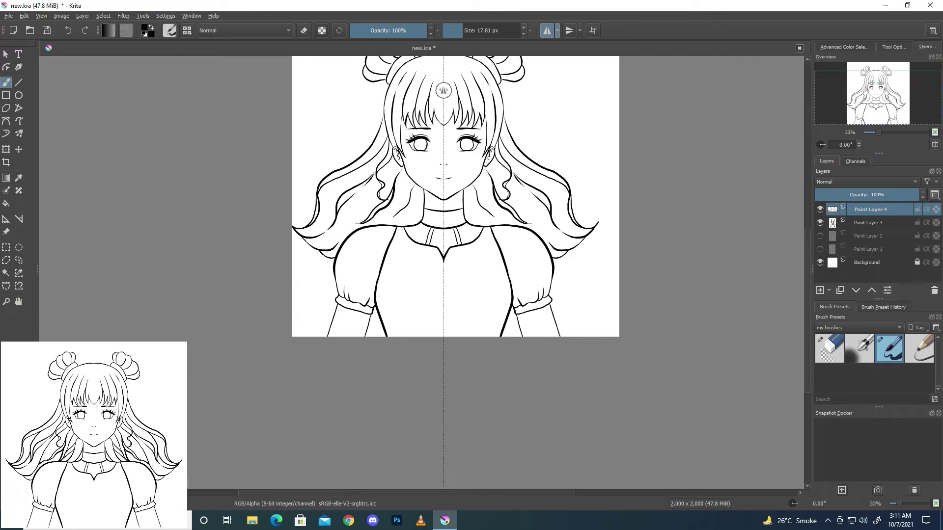
pyautogui.moveTo(906, 102); pyautogui.dragTo(910, 88)
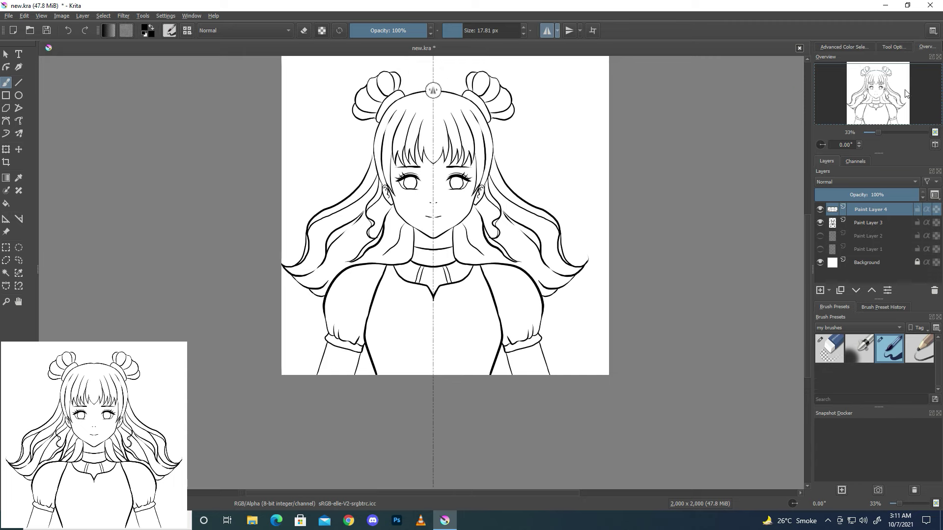
pyautogui.scroll(1, 273, 270)
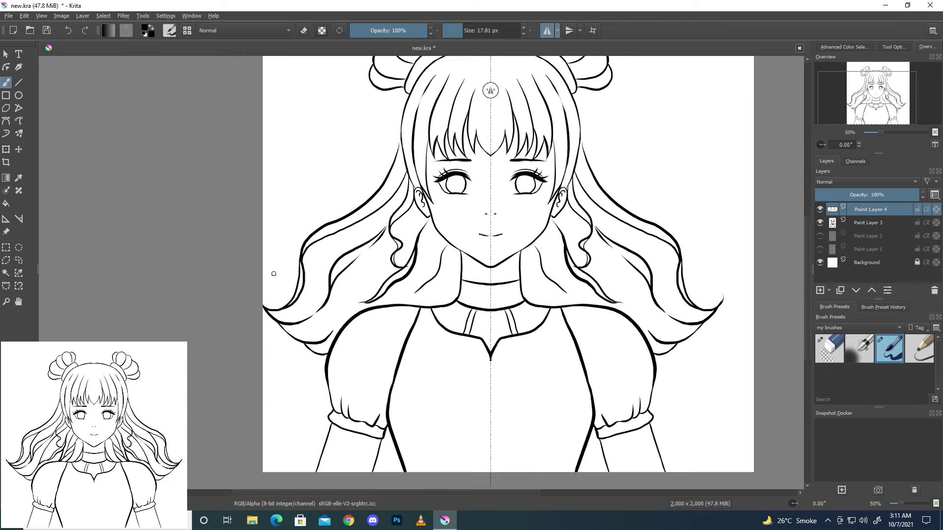
pyautogui.scroll(2, 378, 256)
pyautogui.scroll(2, 378, 256)
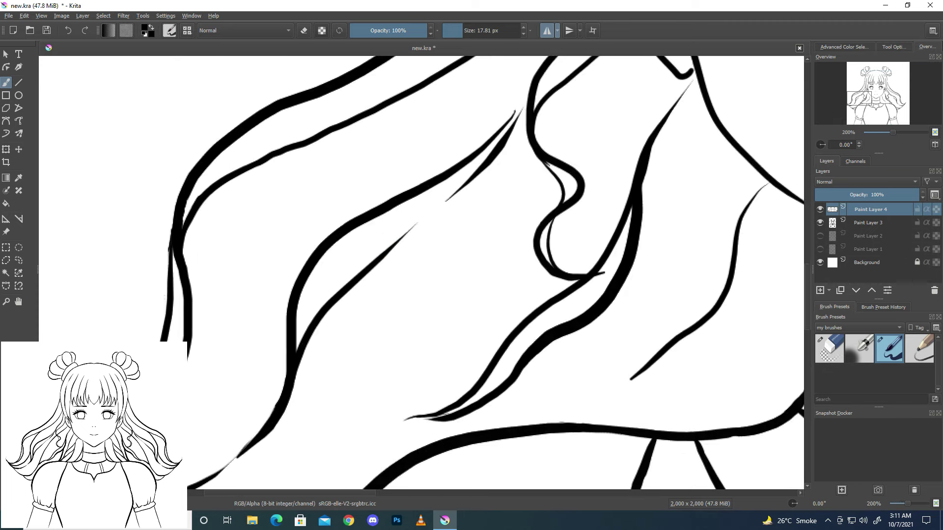
pyautogui.moveTo(513, 123); pyautogui.dragTo(527, 98)
# - Close the gap between the lower and upper hair lines with a smooth thin stroke
pyautogui.moveTo(406, 232); pyautogui.dragTo(444, 200)
pyautogui.hotkey('ctrl', 'z')
pyautogui.moveTo(397, 243); pyautogui.dragTo(463, 189)
pyautogui.hotkey('ctrl', 'z')
pyautogui.moveTo(392, 249); pyautogui.dragTo(482, 172)
pyautogui.hotkey('ctrl', 'z')
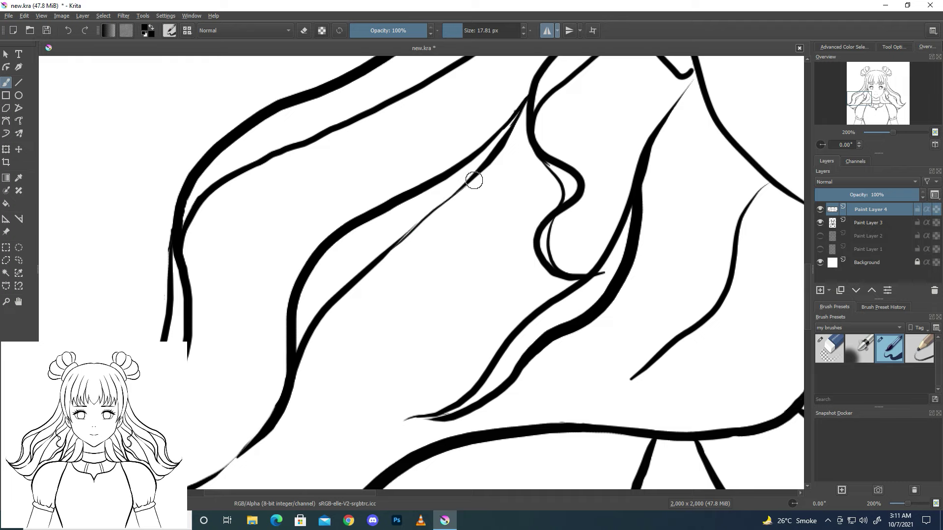
pyautogui.hotkey('ctrl', 'z')
pyautogui.moveTo(408, 231); pyautogui.dragTo(474, 178)
# - Draw mirrored hair strokes on both sides, including a thin strand below the ear
pyautogui.scroll(-4, 448, 158)
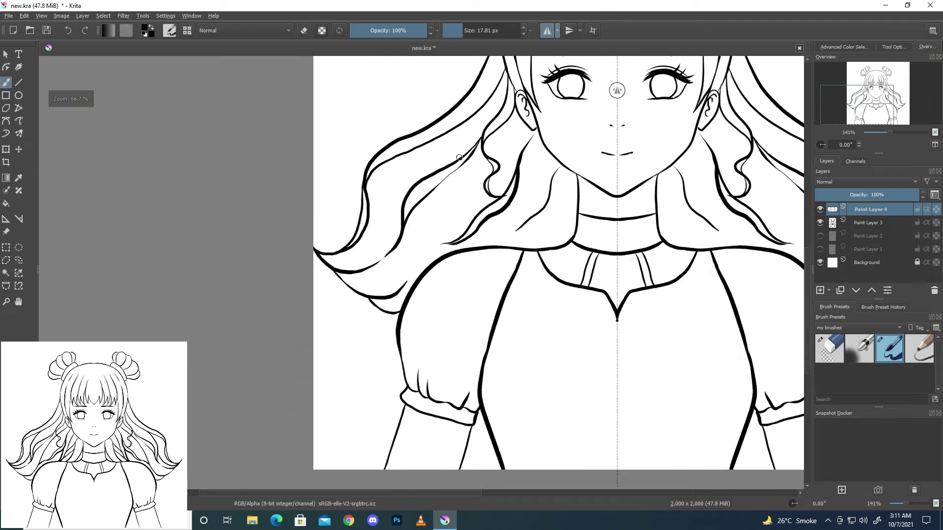
pyautogui.scroll(3, 738, 145)
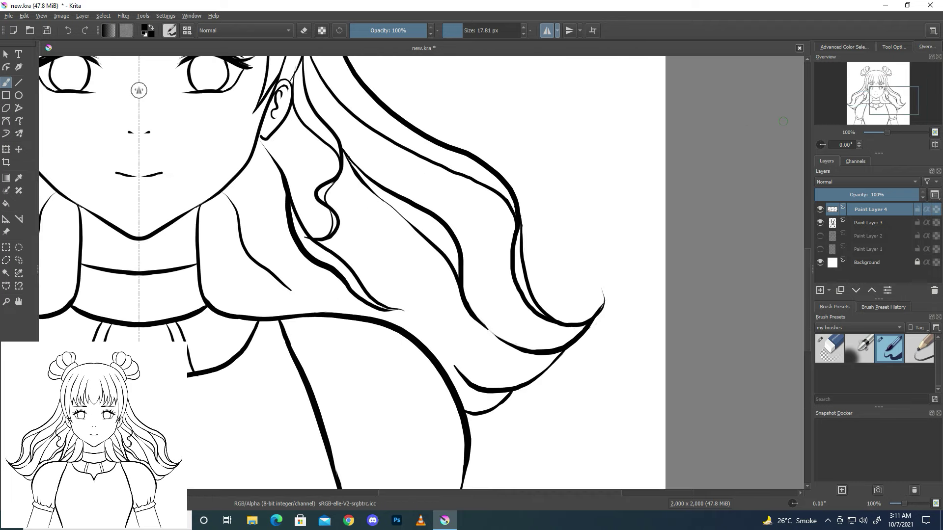
pyautogui.scroll(-1, 633, 117)
pyautogui.moveTo(513, 268); pyautogui.dragTo(562, 380)
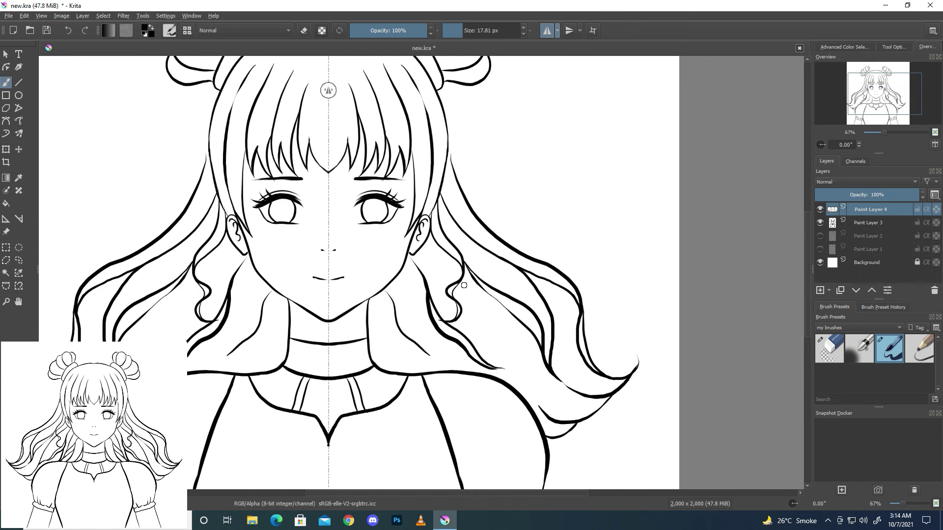
pyautogui.moveTo(469, 291); pyautogui.dragTo(540, 407)
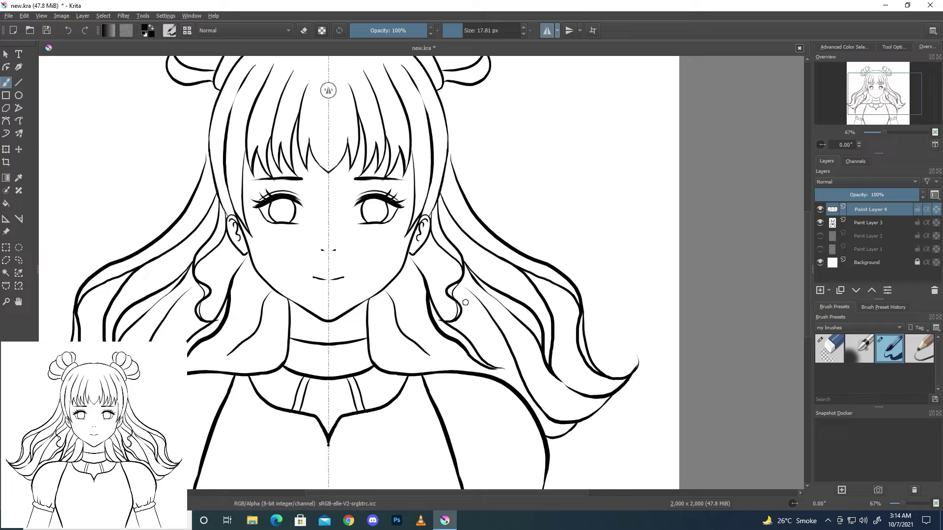
# - Draw a thinner mirrored hair strand starting near the ear, after several retries
pyautogui.moveTo(423, 244); pyautogui.dragTo(513, 356)
pyautogui.hotkey('ctrl', 'z')
pyautogui.moveTo(423, 244); pyautogui.dragTo(484, 298)
pyautogui.hotkey('ctrl', 'z')
pyautogui.moveTo(421, 248); pyautogui.dragTo(496, 320)
pyautogui.hotkey('ctrl', 'z')
pyautogui.moveTo(421, 248); pyautogui.dragTo(491, 320)
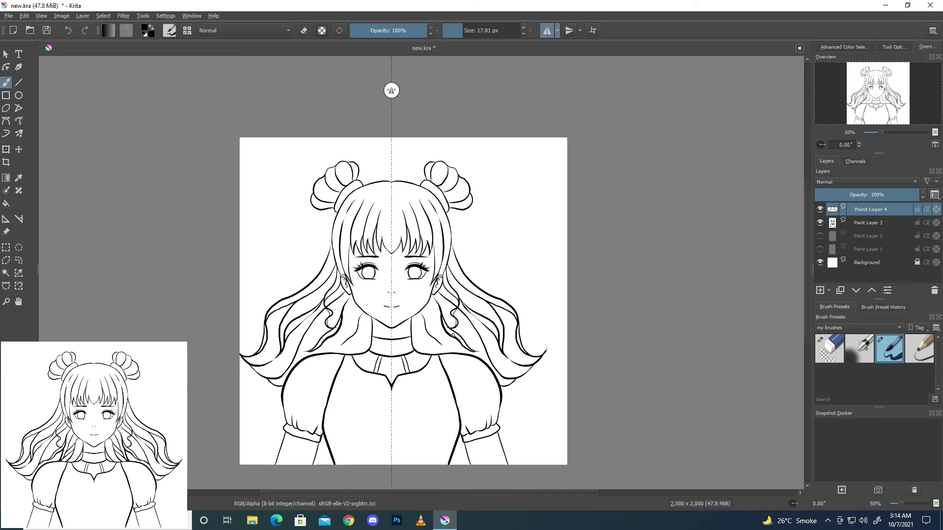
# - Add more mirrored strand strokes and extend the strand tips
pyautogui.scroll(-2, 462, 332)
pyautogui.scroll(1, 452, 334)
pyautogui.moveTo(435, 258); pyautogui.dragTo(474, 305)
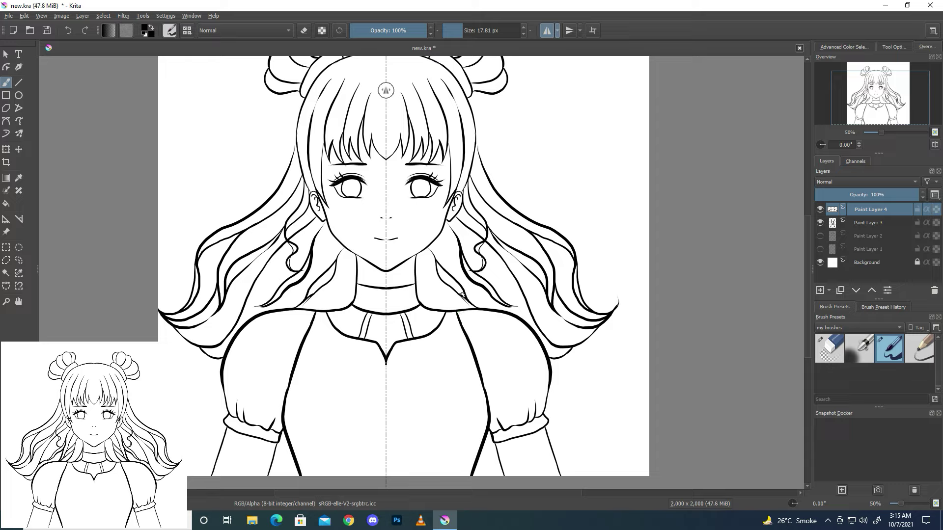
pyautogui.moveTo(513, 307); pyautogui.dragTo(531, 316)
pyautogui.moveTo(463, 301); pyautogui.dragTo(470, 305)
pyautogui.moveTo(465, 276); pyautogui.dragTo(483, 309)
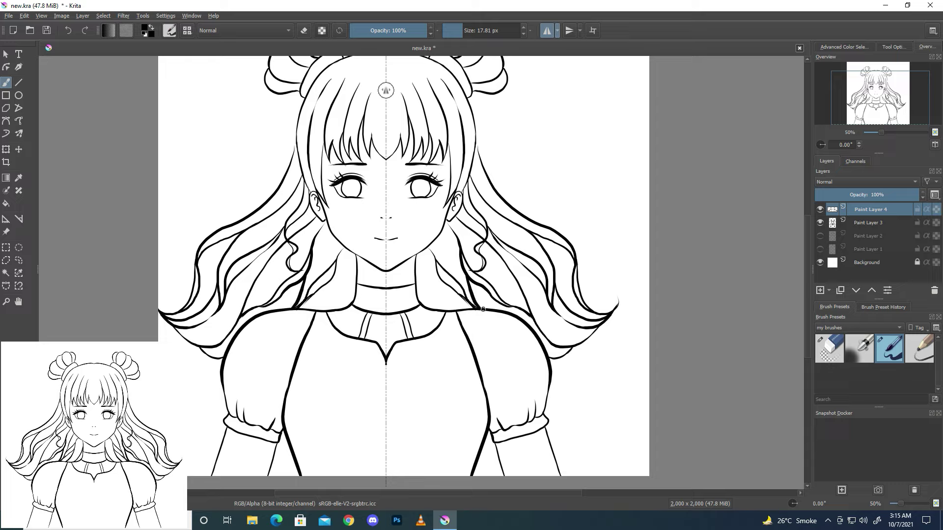
pyautogui.moveTo(437, 270); pyautogui.dragTo(465, 306)
# - Try several neck-side hair strokes, undoing each one
pyautogui.moveTo(416, 271)
pyautogui.mouseDown()
pyautogui.moveTo(425, 294)
pyautogui.moveTo(469, 320)
pyautogui.mouseUp()
pyautogui.hotkey('ctrl', 'z')
pyautogui.moveTo(416, 269); pyautogui.dragTo(433, 307)
pyautogui.hotkey('ctrl', 'z')
pyautogui.moveTo(417, 270); pyautogui.dragTo(461, 326)
pyautogui.hotkey('ctrl', 'z')
pyautogui.moveTo(416, 268)
pyautogui.mouseDown()
pyautogui.moveTo(432, 301)
pyautogui.moveTo(466, 324)
pyautogui.moveTo(424, 292)
pyautogui.moveTo(435, 309)
pyautogui.mouseUp()
pyautogui.hotkey('ctrl', 'z')
# - Ink the jaw-to-ear joins, add a strand beside the face, and touch up the outer hair outline
pyautogui.press('+')
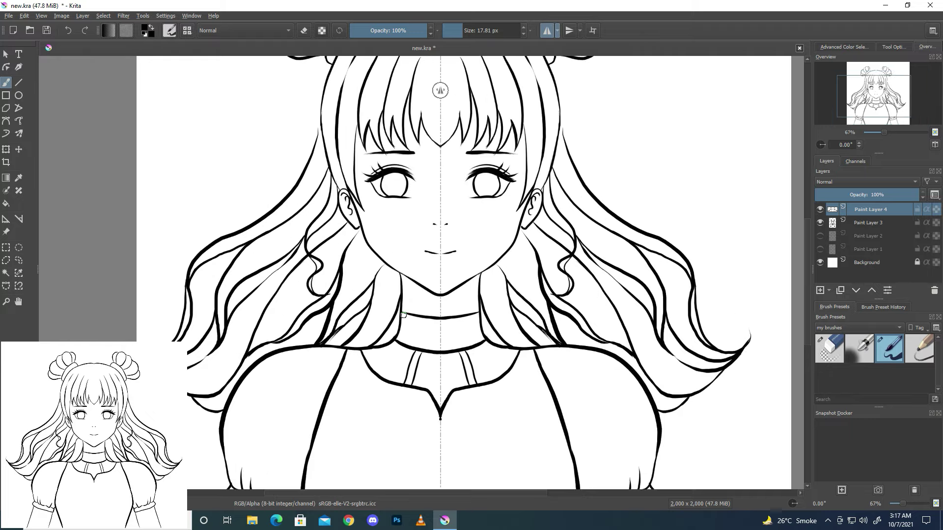
pyautogui.moveTo(522, 228); pyautogui.dragTo(536, 302)
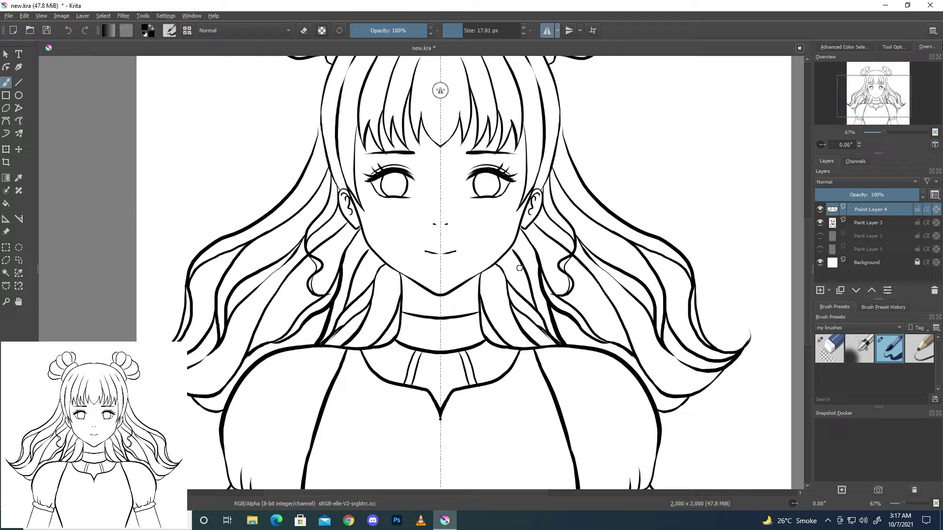
pyautogui.moveTo(512, 250); pyautogui.dragTo(542, 314)
pyautogui.moveTo(560, 116); pyautogui.dragTo(563, 142)
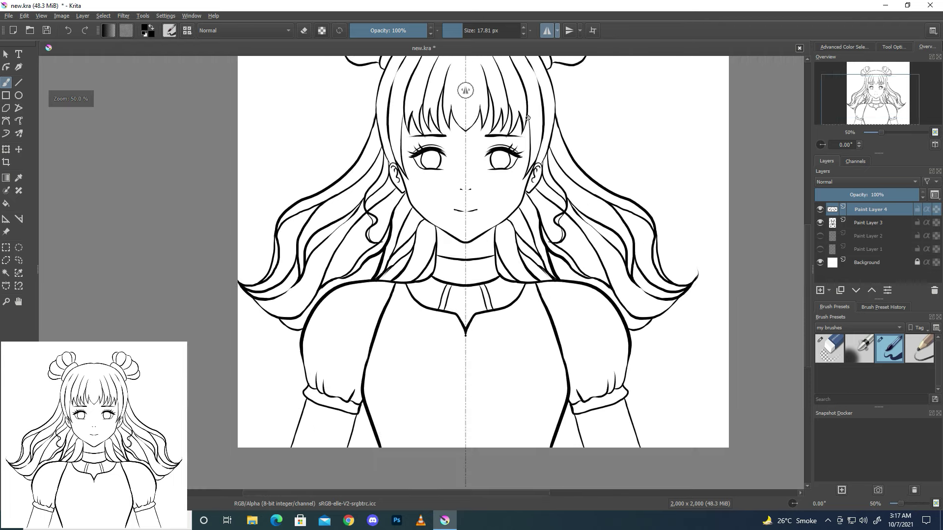
pyautogui.moveTo(858, 102); pyautogui.dragTo(857, 91)
pyautogui.scroll(-2, 858, 98)
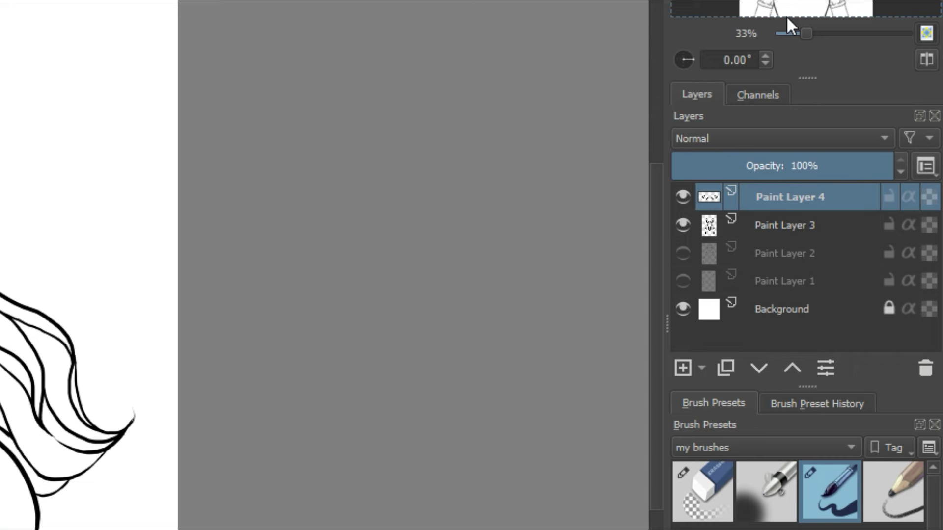
# - Merge Paint Layer 4 down into Paint Layer 3
pyautogui.rightClick(811, 197)
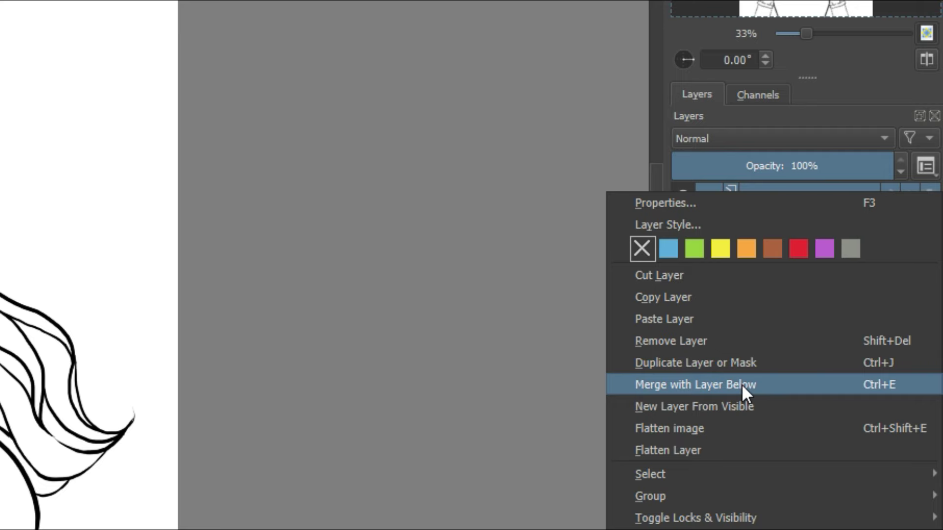
pyautogui.click(742, 384)
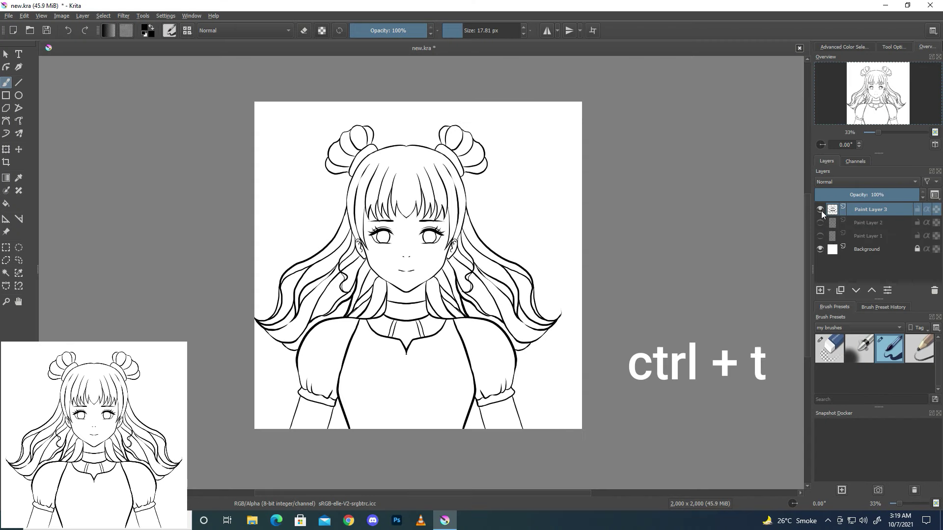
# - Transform the merged lineart, moving it up and right to centre the figure
pyautogui.hotkey('ctrl', 't')
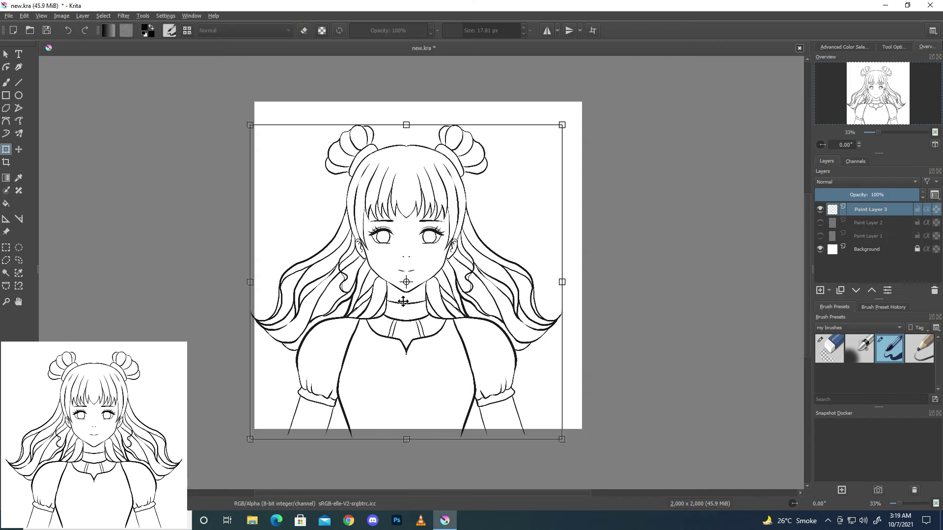
pyautogui.moveTo(418, 278)
pyautogui.mouseDown()
pyautogui.moveTo(454, 278)
pyautogui.moveTo(457, 290)
pyautogui.mouseUp()
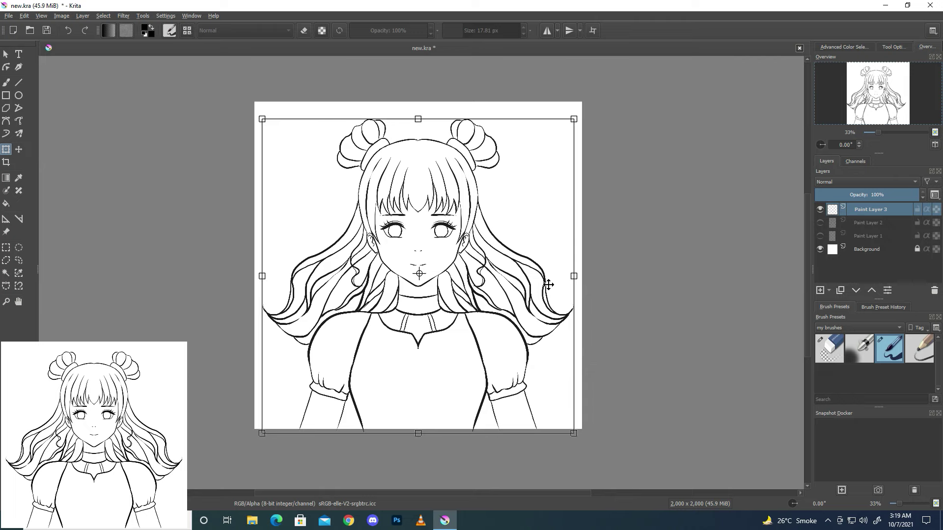
pyautogui.press('Return')
pyautogui.scroll(1, 535, 283)
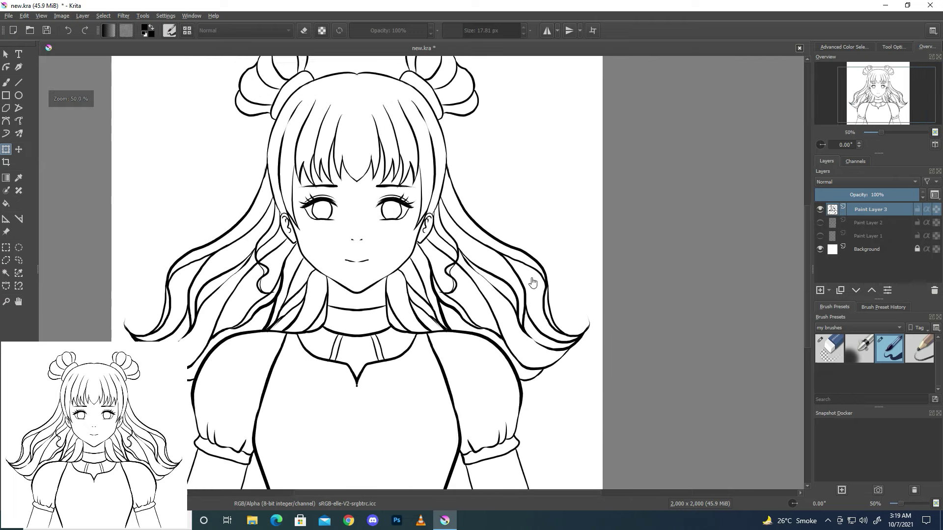